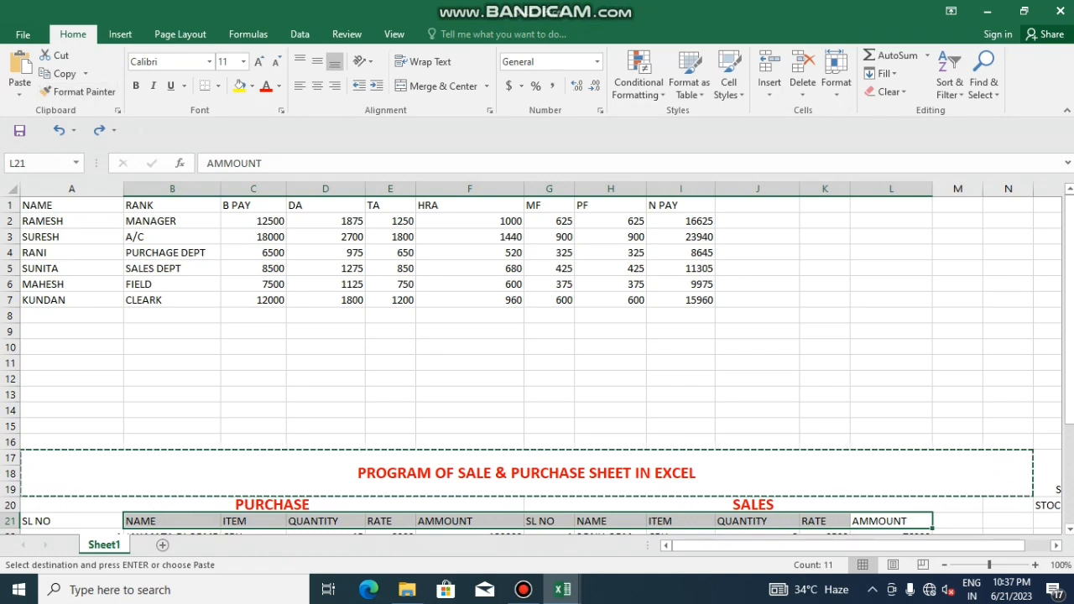
Make the first employee's name in A2 bold, red and size 16
{"action": "left_click", "coordinate": [72, 222]}
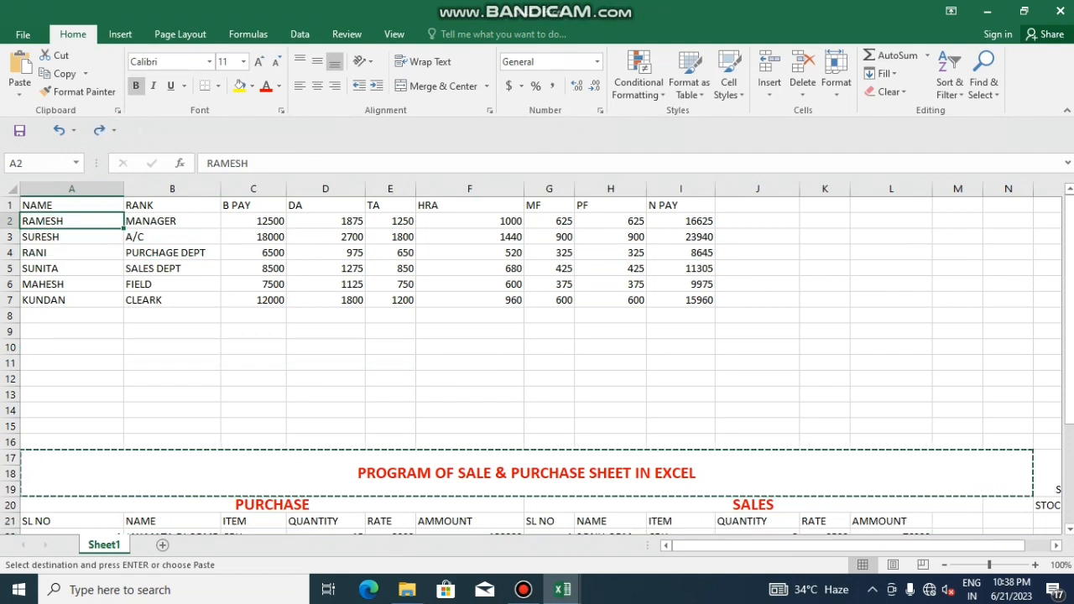
{"action": "left_click", "coordinate": [135, 86]}
{"action": "left_click", "coordinate": [265, 85]}
{"action": "left_click", "coordinate": [258, 62]}
{"action": "left_click", "coordinate": [258, 61]}
{"action": "left_click", "coordinate": [258, 61]}
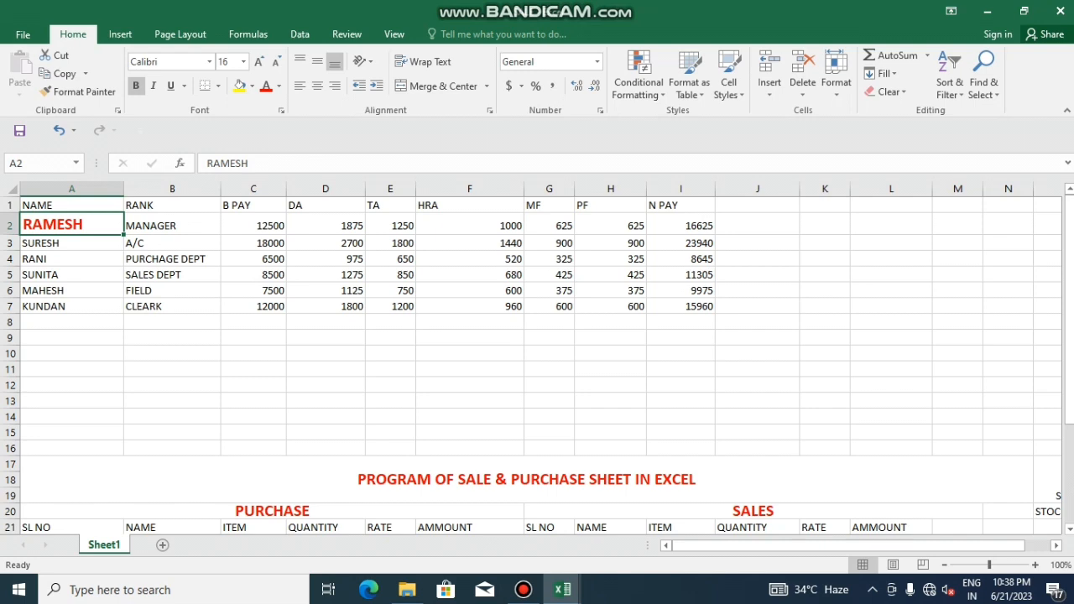
Copy A2's formatting onto the names in A3:A7 with Format Painter
{"action": "left_click", "coordinate": [79, 92]}
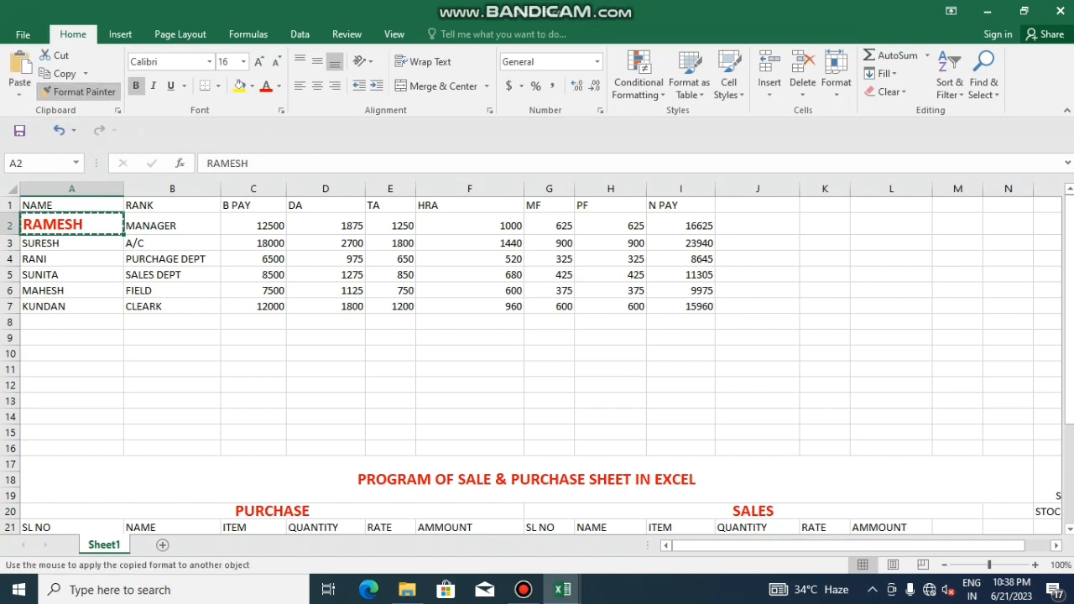
{"action": "left_click_drag", "start_coordinate": [51, 243], "coordinate": [50, 306]}
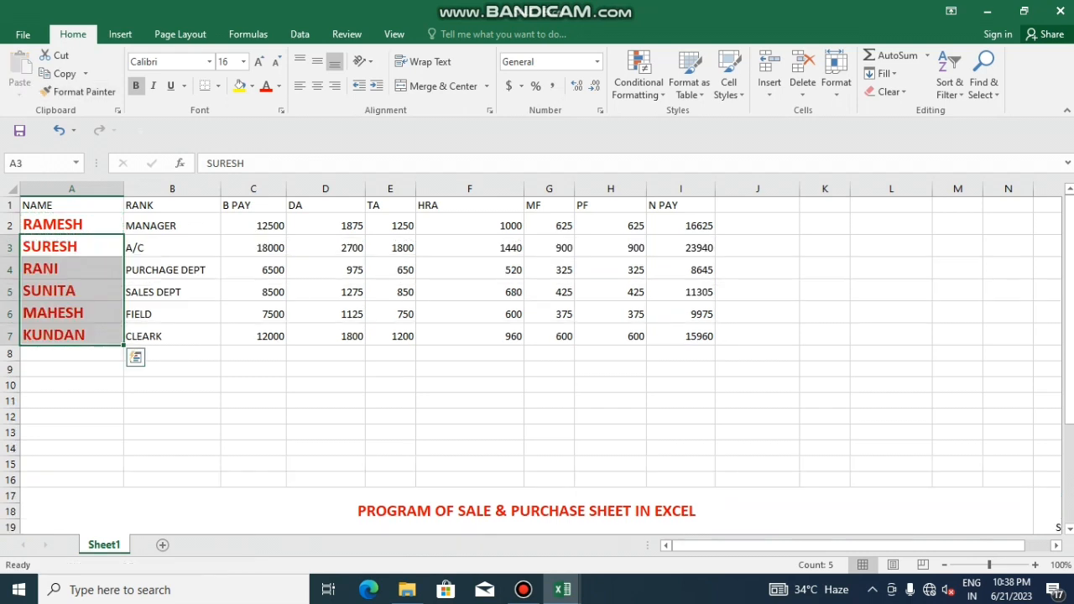
{"action": "double_click", "coordinate": [172, 432]}
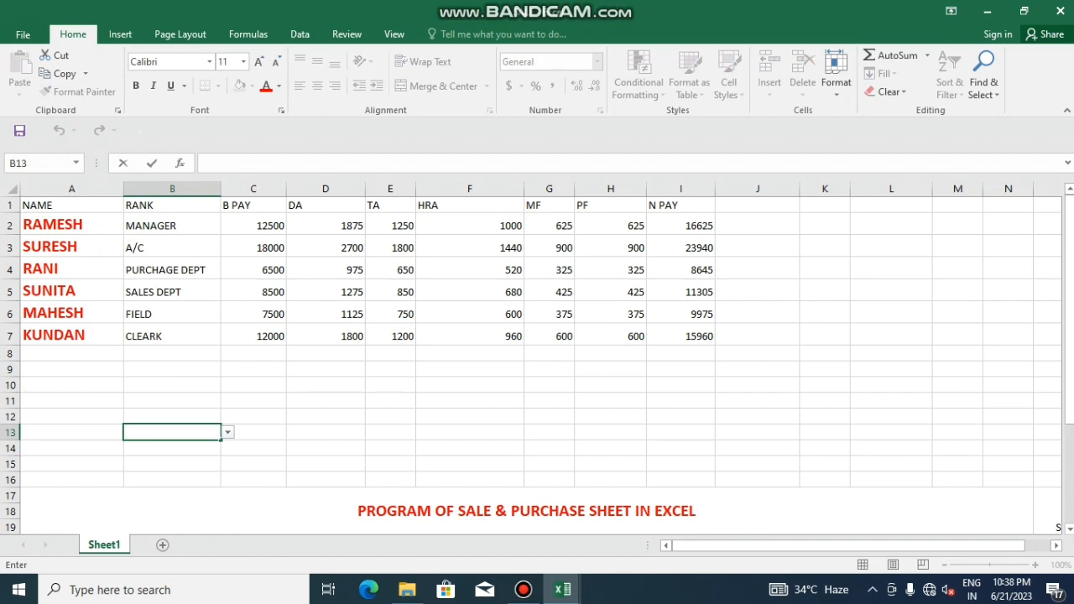
{"action": "left_click", "coordinate": [253, 353]}
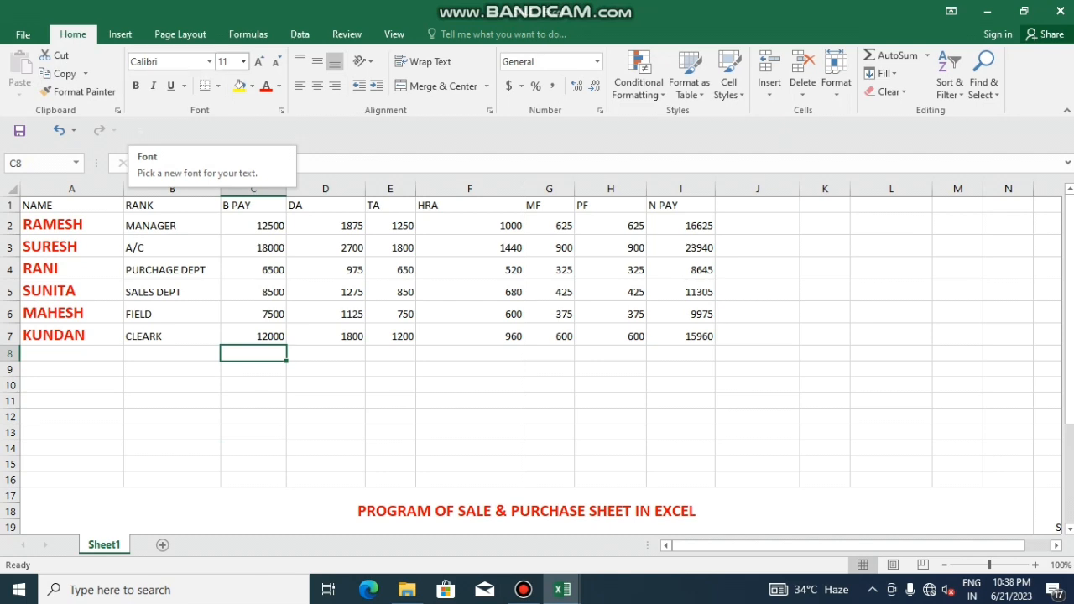
{"action": "left_click", "coordinate": [244, 62]}
{"action": "left_click", "coordinate": [244, 62]}
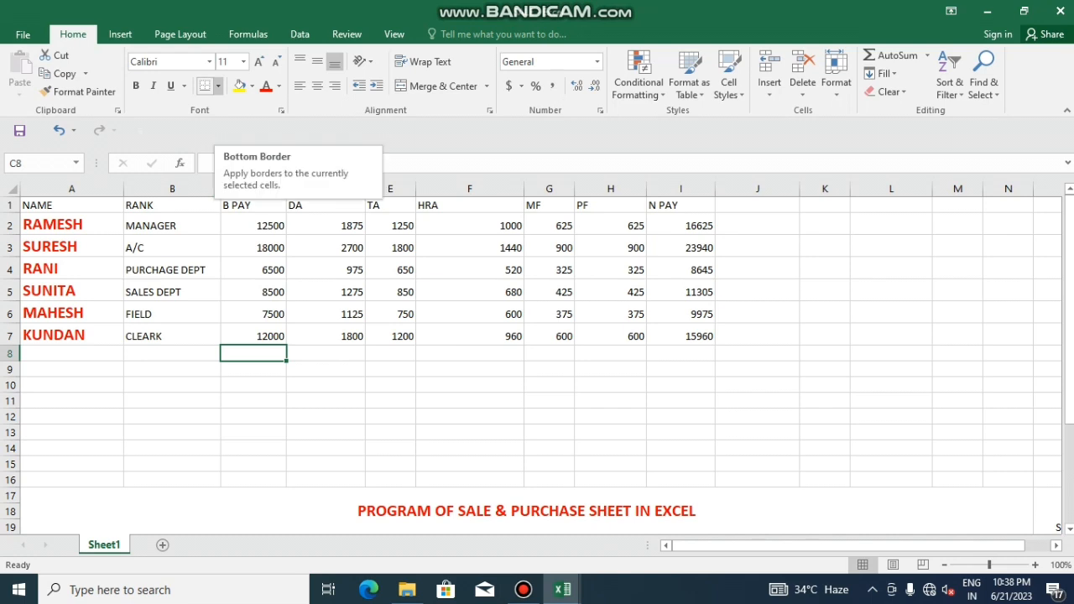
Give every cell of the salary table A1:I7 All Borders
{"action": "left_click_drag", "start_coordinate": [42, 204], "coordinate": [680, 336]}
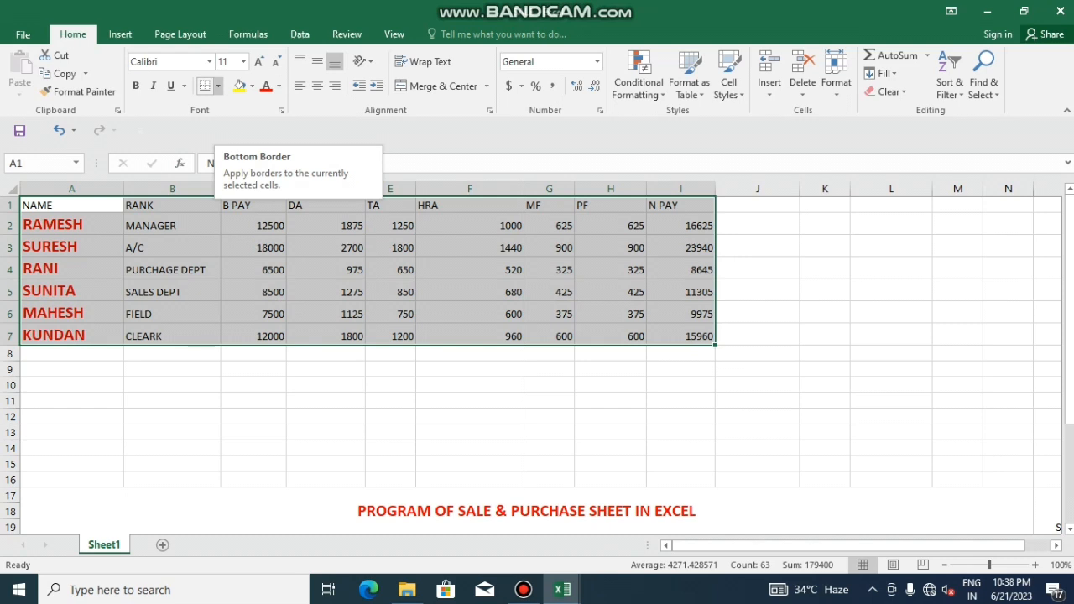
{"action": "left_click", "coordinate": [218, 85]}
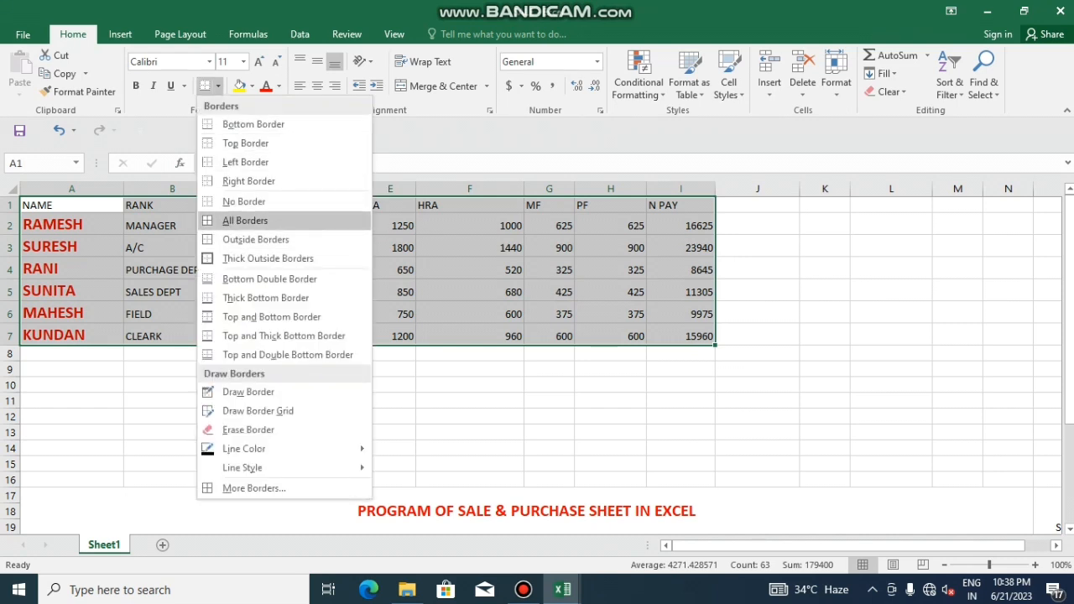
{"action": "left_click", "coordinate": [245, 219]}
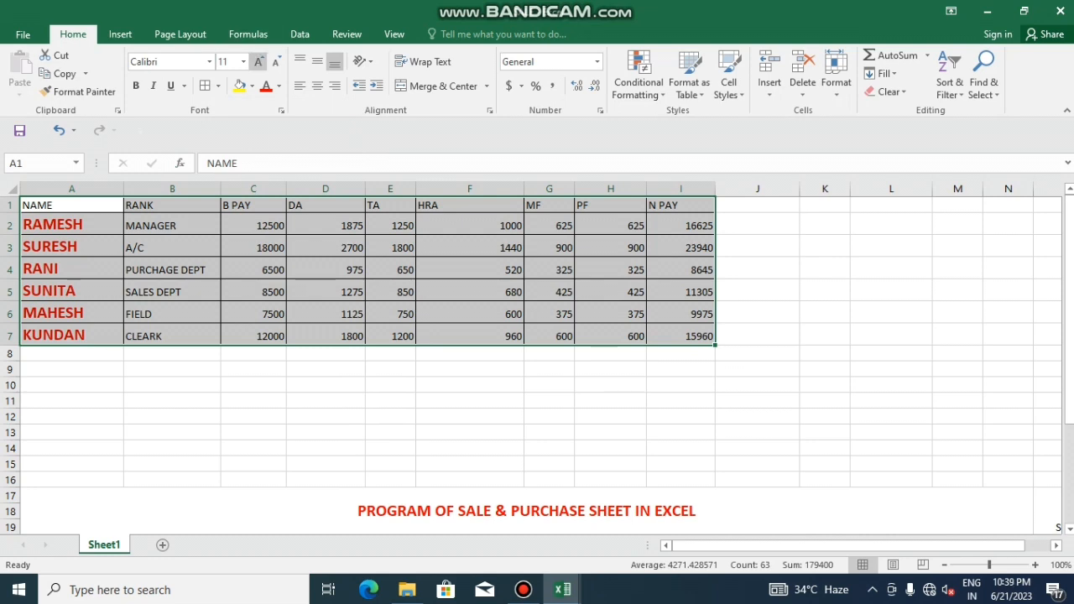
Top-align the table text and bring its font size to 10
{"action": "left_click", "coordinate": [258, 62]}
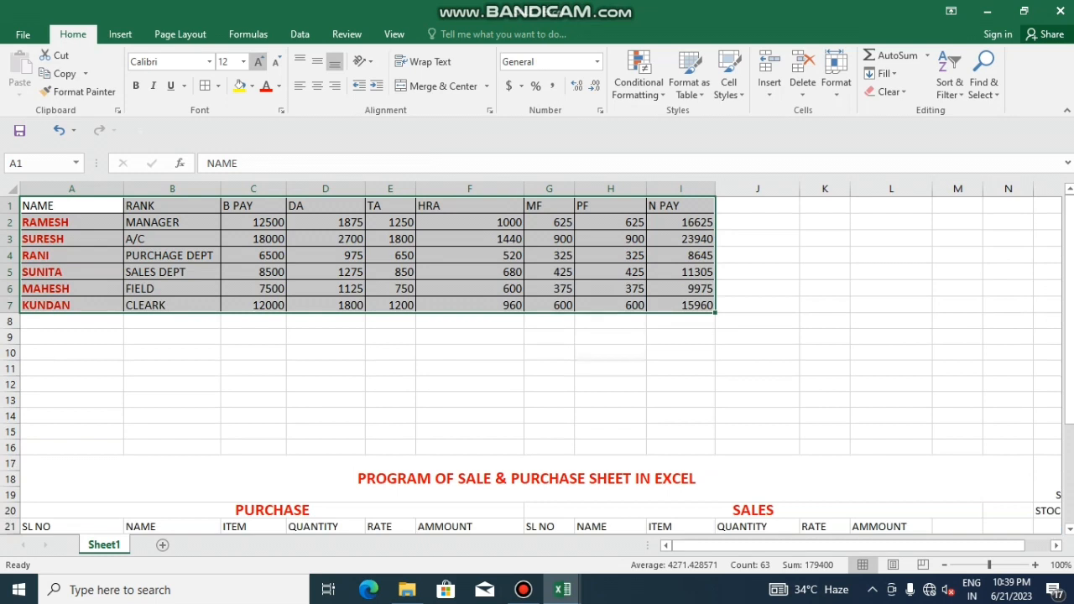
{"action": "left_click", "coordinate": [258, 62]}
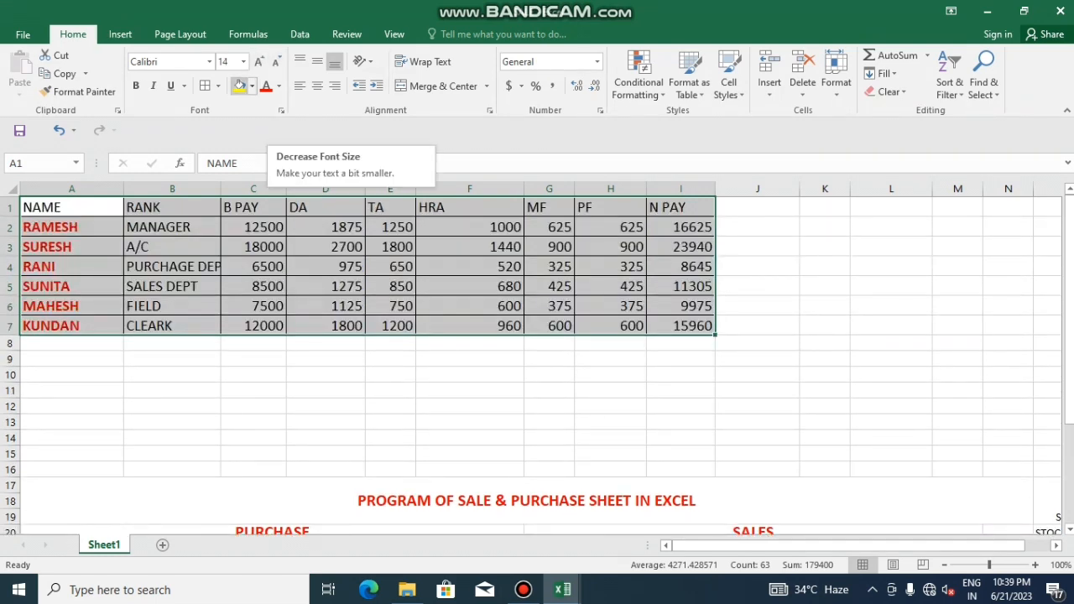
{"action": "left_click", "coordinate": [251, 86]}
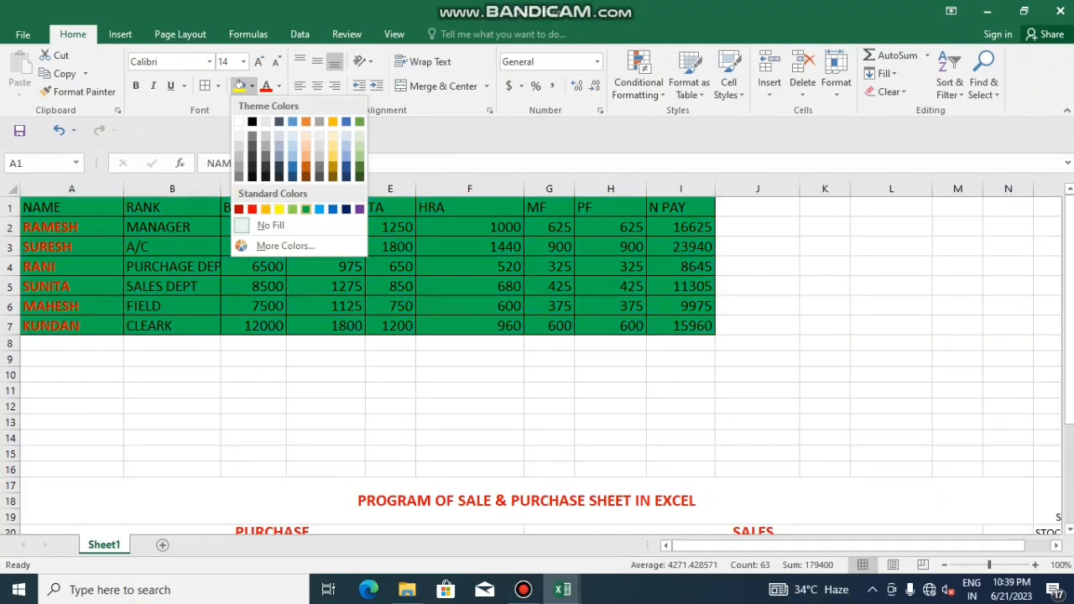
{"action": "key", "text": "Escape"}
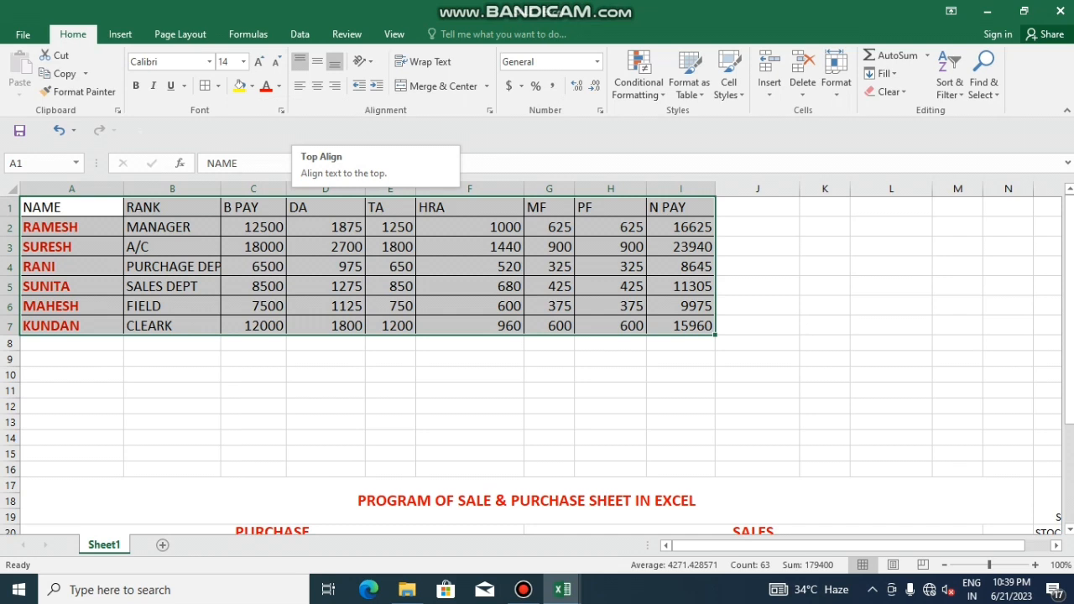
{"action": "left_click", "coordinate": [300, 62]}
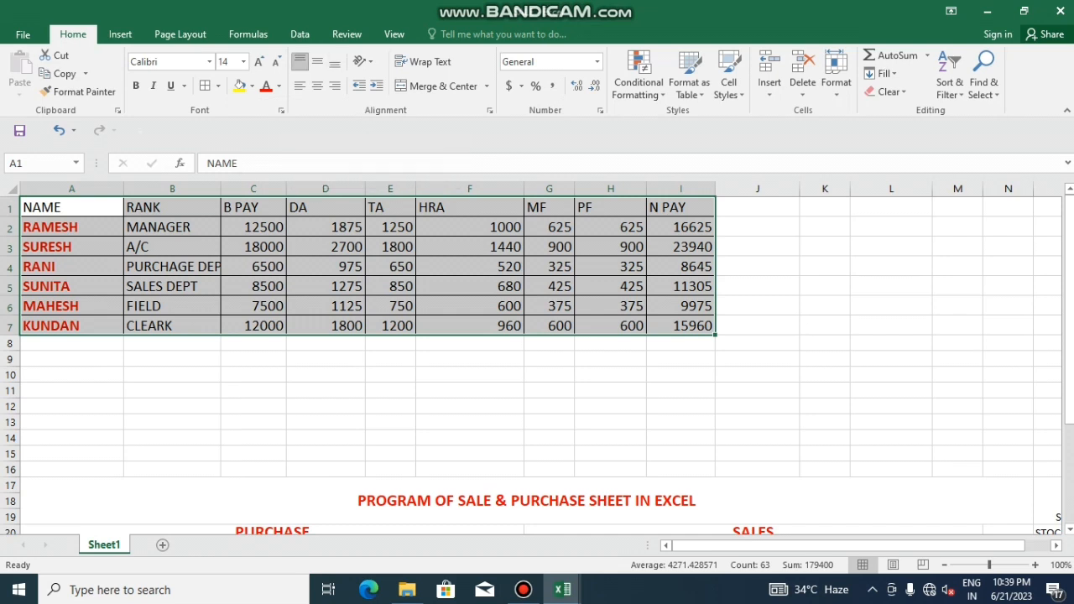
{"action": "left_click", "coordinate": [275, 61]}
{"action": "left_click", "coordinate": [275, 61]}
{"action": "left_click", "coordinate": [275, 61]}
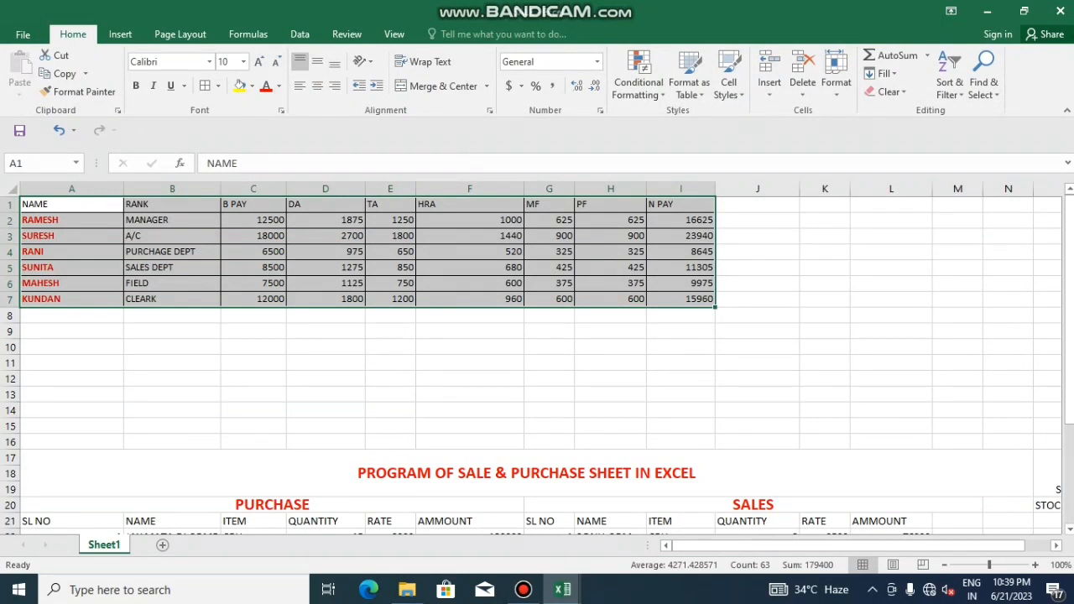
Set the height of rows 1–7 to 25
{"action": "left_click", "coordinate": [836, 83]}
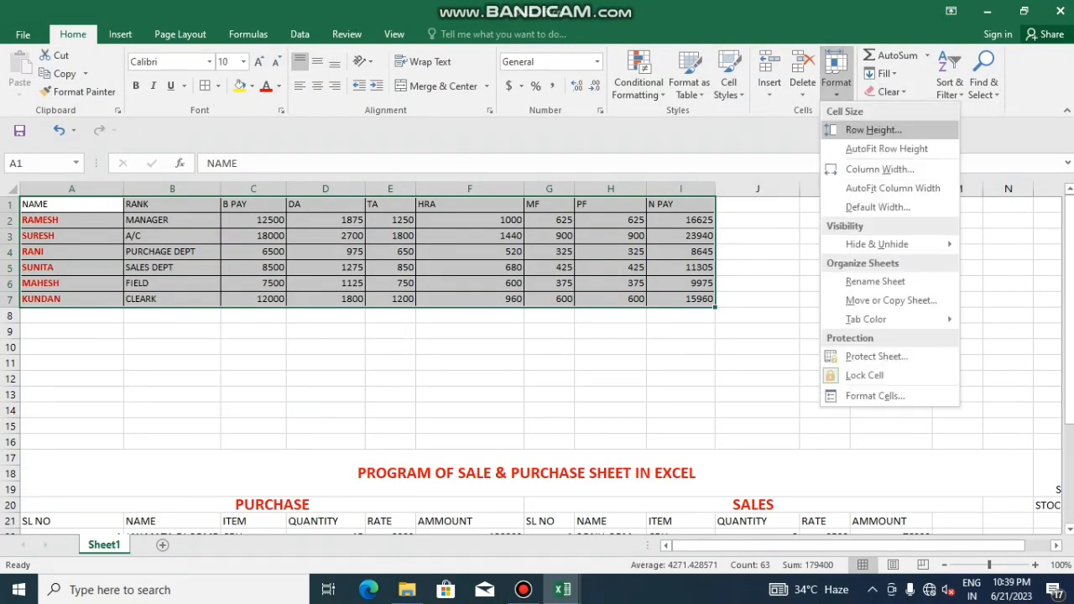
{"action": "left_click", "coordinate": [873, 129]}
{"action": "type", "text": "25"}
{"action": "key", "text": "Return"}
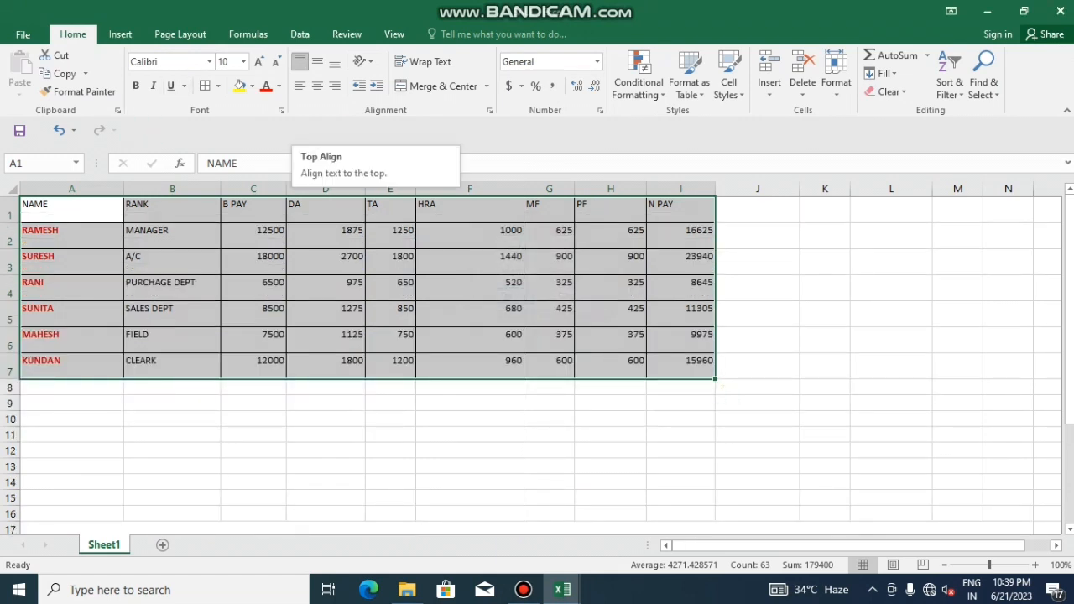
Centre the table text vertically and left-align it with two indent levels
{"action": "left_click", "coordinate": [334, 61]}
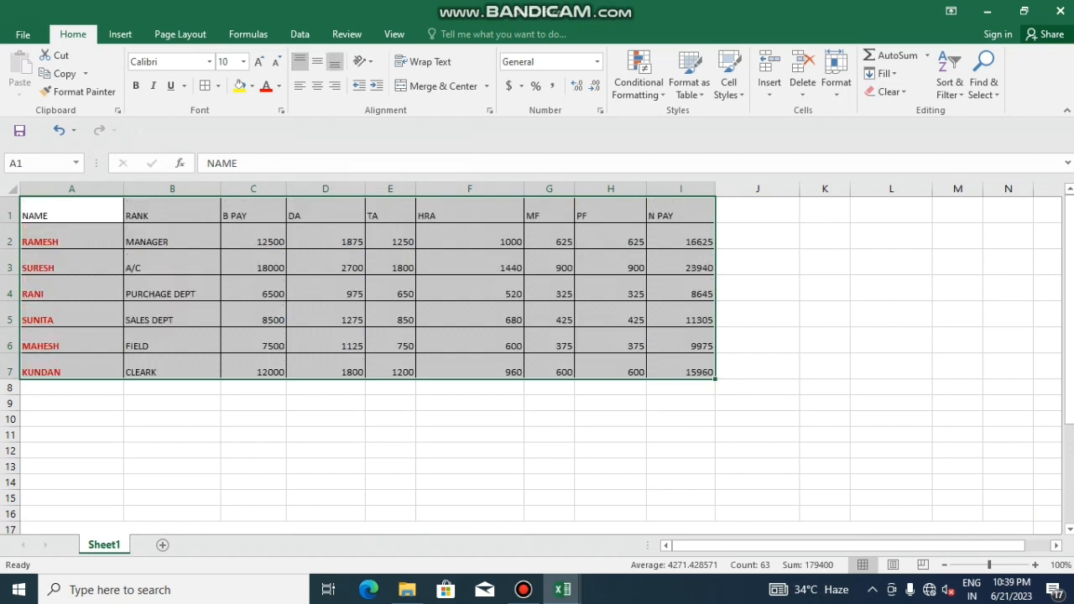
{"action": "left_click", "coordinate": [300, 61]}
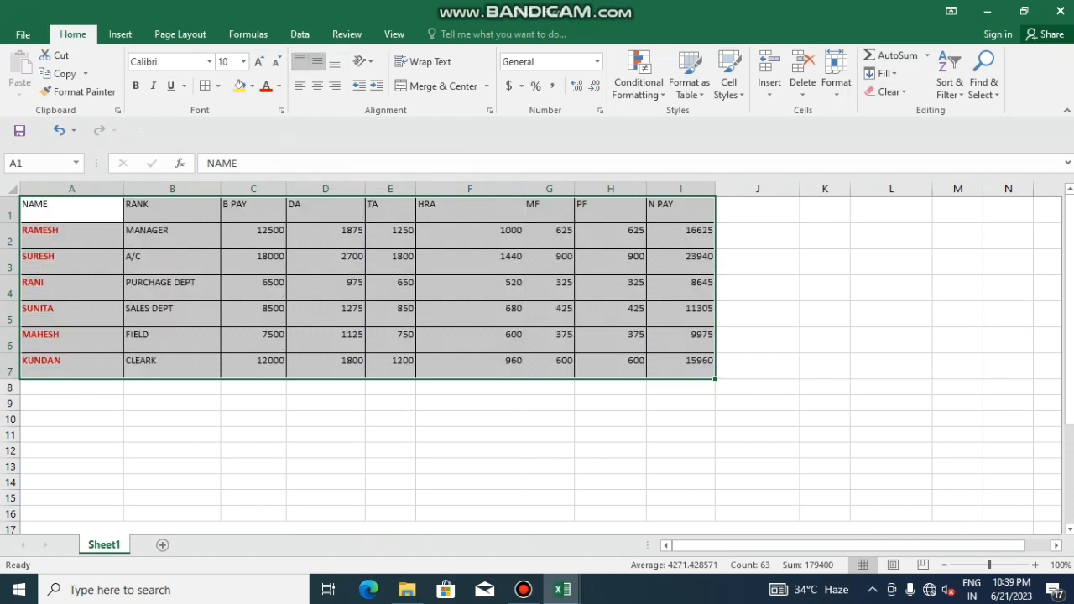
{"action": "left_click", "coordinate": [317, 61]}
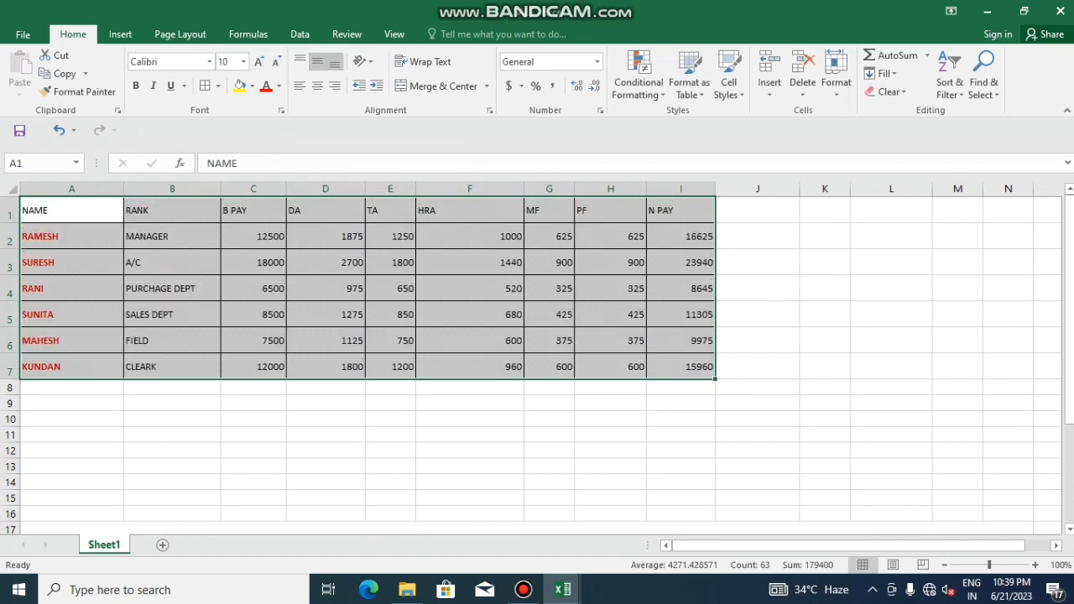
{"action": "left_click", "coordinate": [335, 61]}
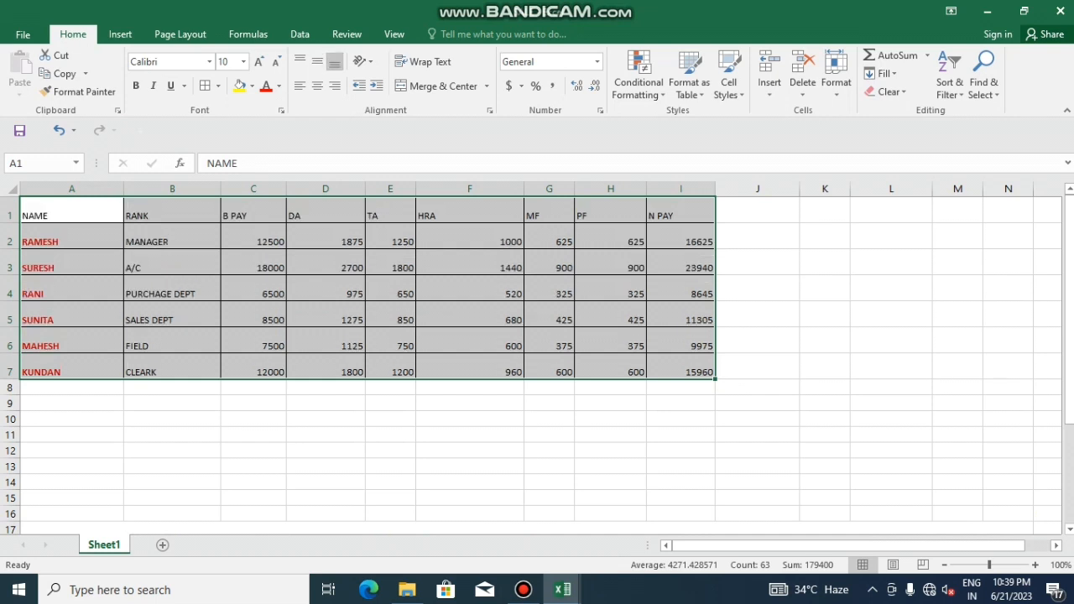
{"action": "left_click", "coordinate": [299, 85]}
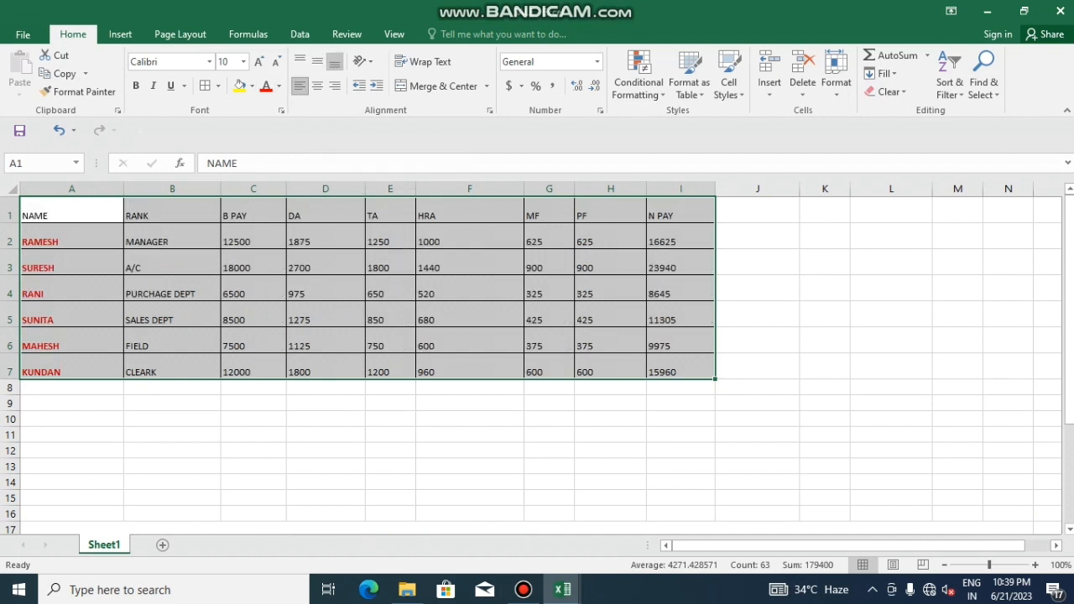
{"action": "left_click", "coordinate": [317, 85]}
{"action": "left_click", "coordinate": [335, 86]}
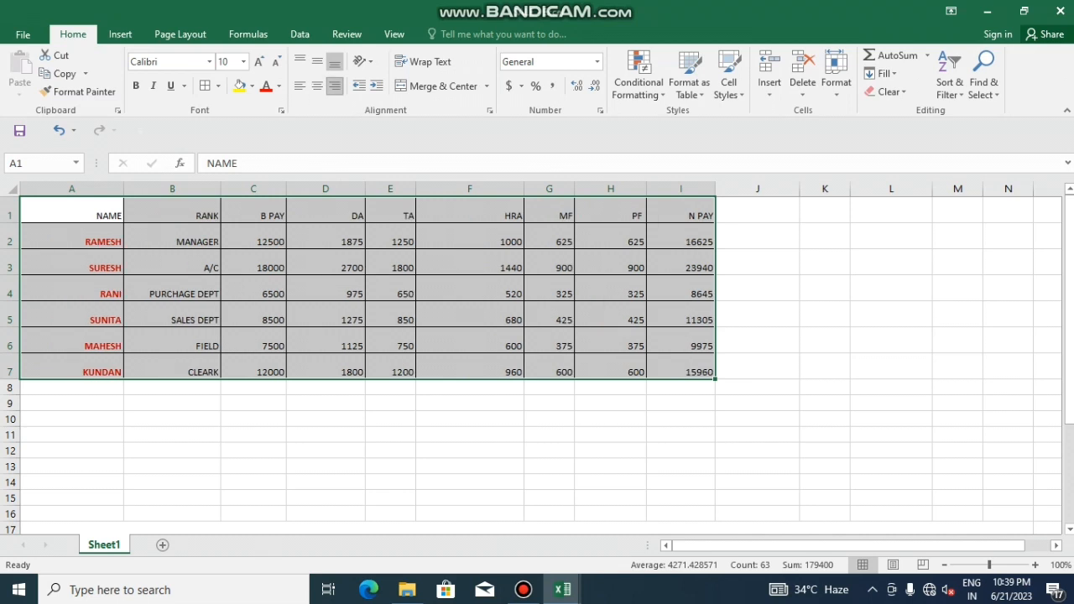
{"action": "left_click", "coordinate": [299, 85]}
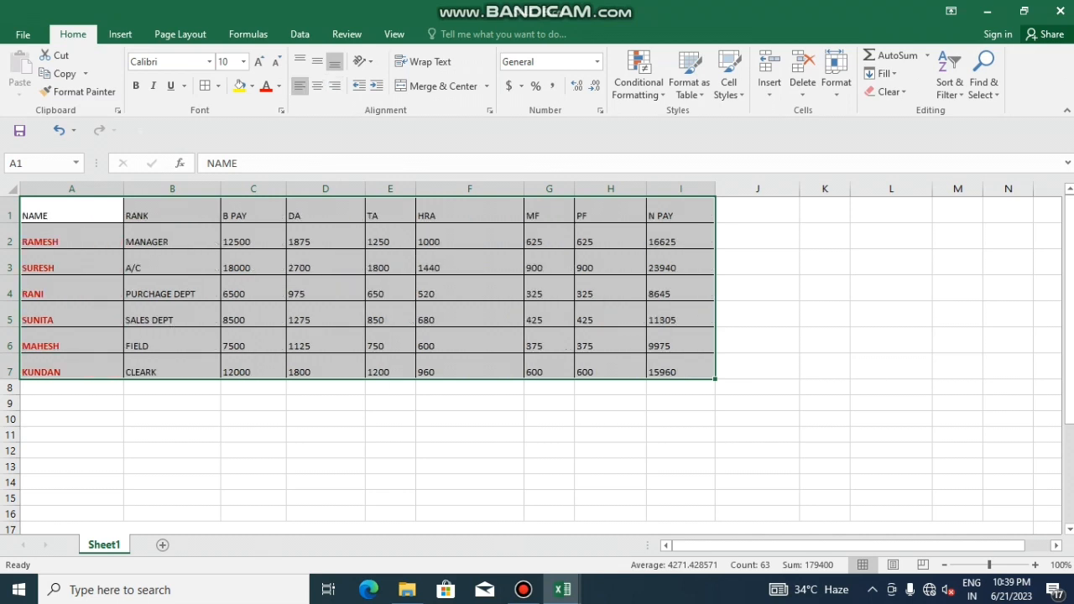
{"action": "left_click", "coordinate": [317, 61]}
{"action": "left_click", "coordinate": [317, 86]}
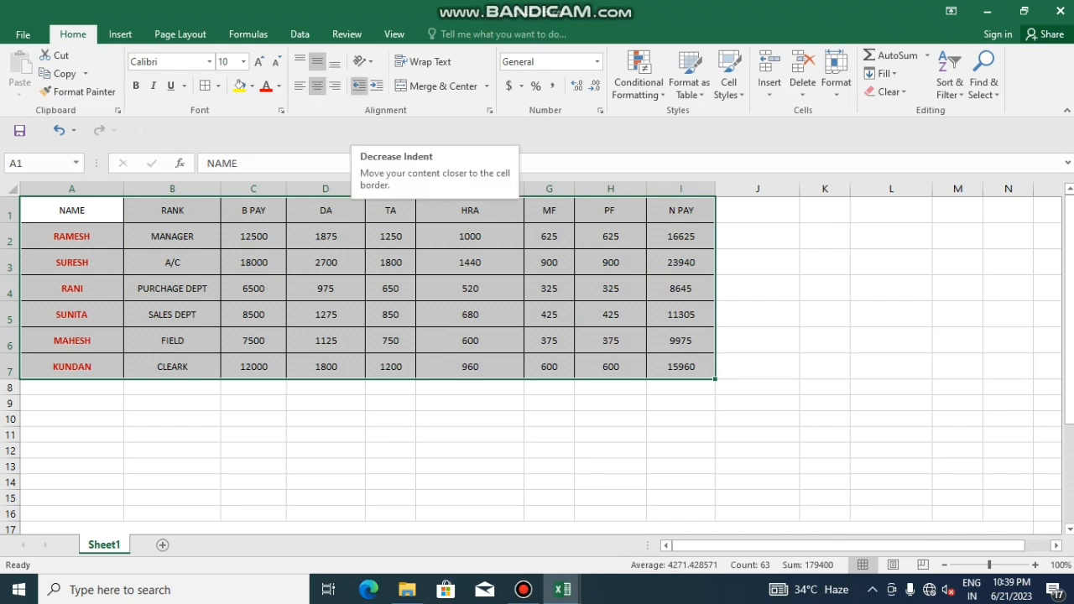
{"action": "left_click", "coordinate": [376, 85]}
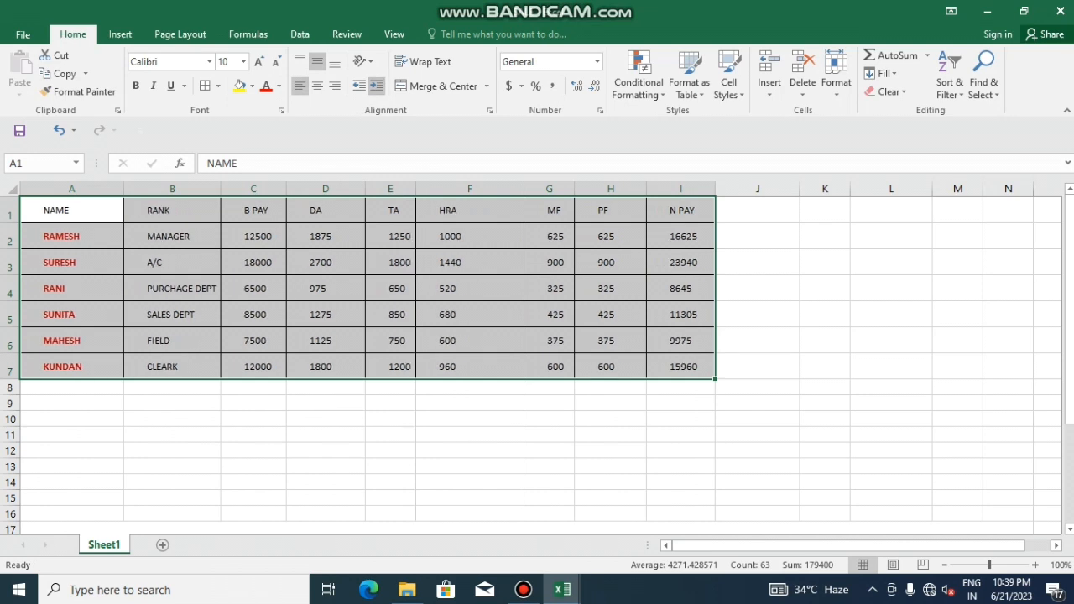
{"action": "left_click", "coordinate": [375, 85]}
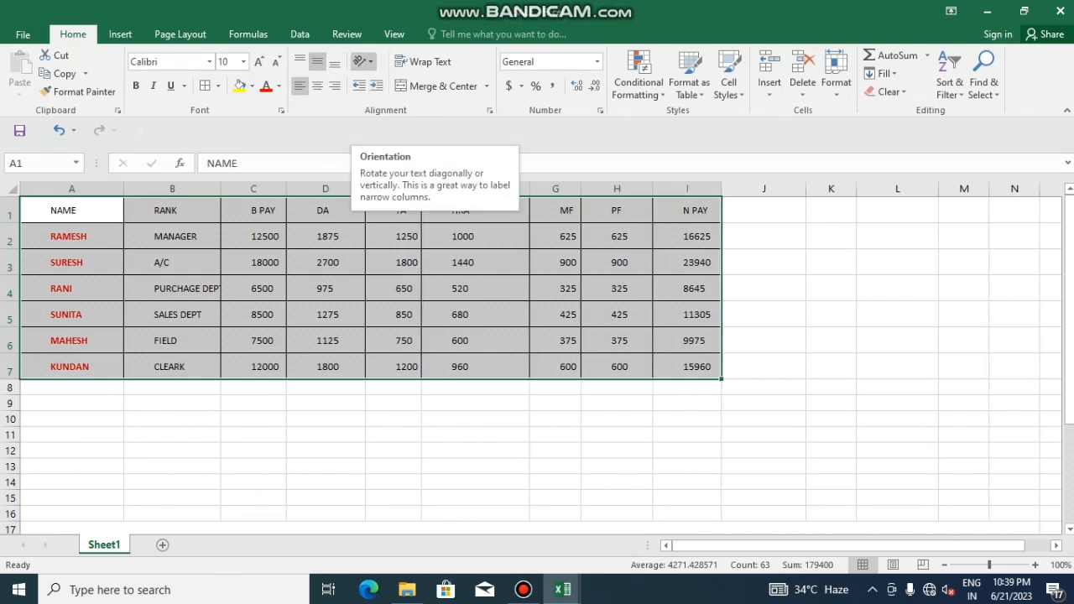
Rotate the table text to 31 degrees in Format Cells alignment
{"action": "left_click", "coordinate": [364, 61]}
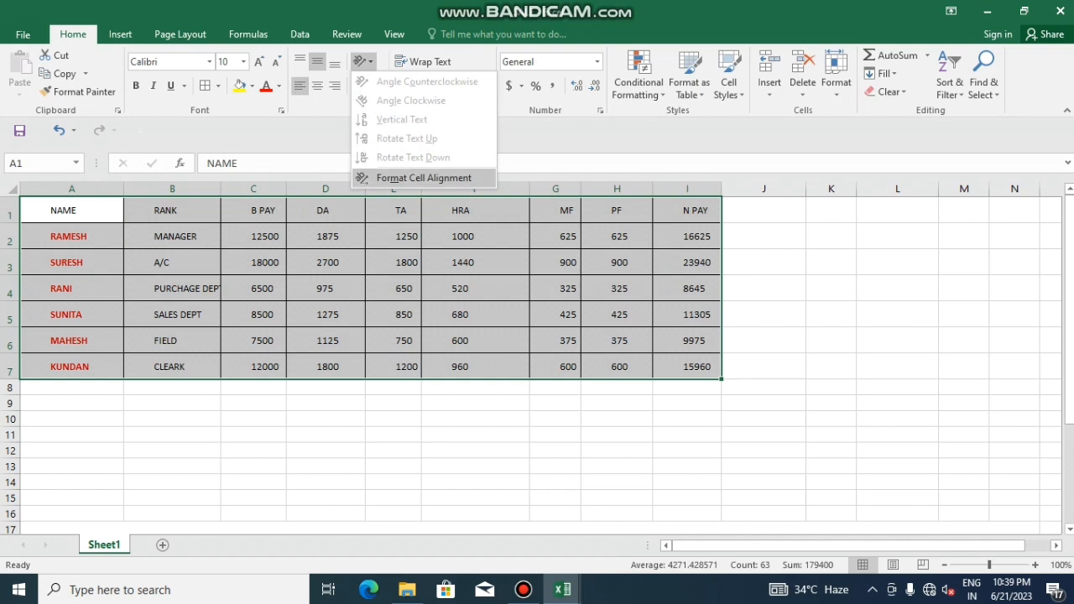
{"action": "left_click", "coordinate": [424, 178]}
{"action": "left_click_drag", "start_coordinate": [716, 209], "coordinate": [709, 189]}
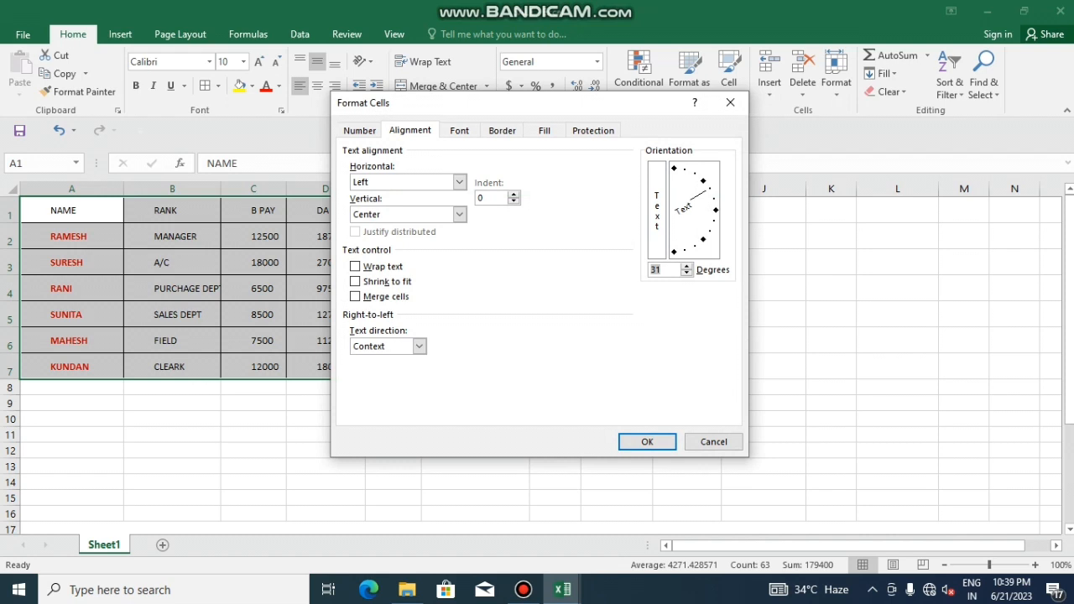
{"action": "left_click", "coordinate": [646, 441]}
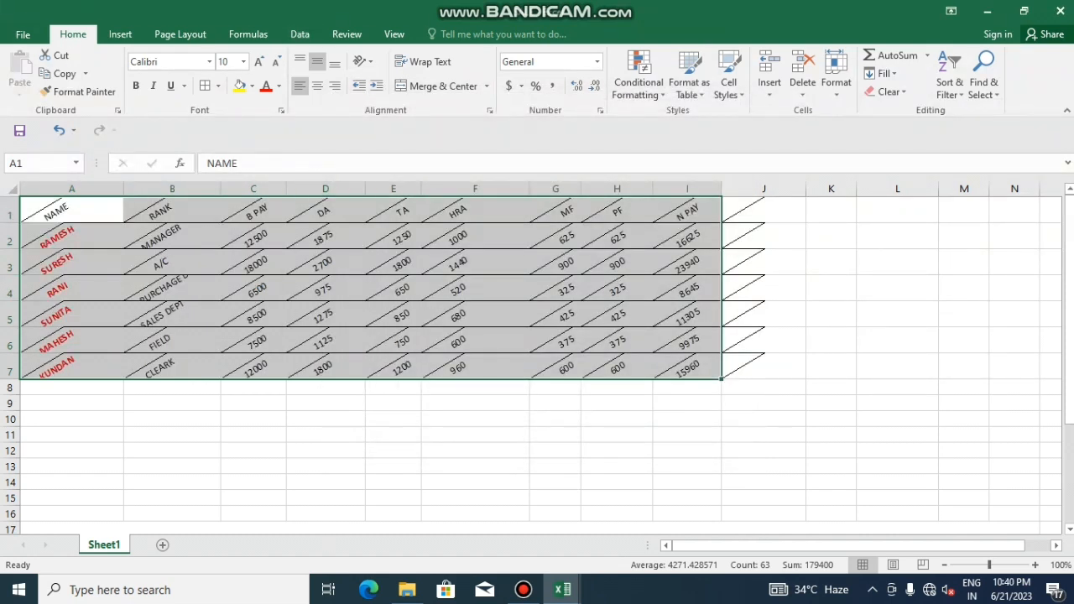
Reset the text orientation to 0 degrees with Left (Indent) horizontal alignment
{"action": "left_click", "coordinate": [363, 61]}
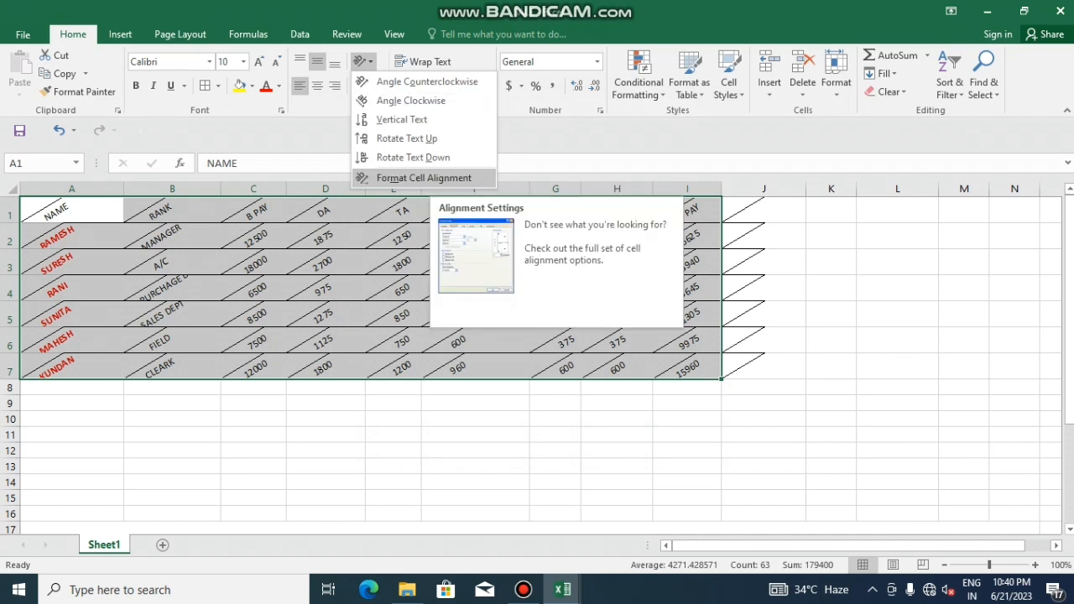
{"action": "left_click", "coordinate": [424, 178]}
{"action": "left_click", "coordinate": [713, 209]}
{"action": "left_click", "coordinate": [686, 274]}
{"action": "left_click", "coordinate": [686, 273]}
{"action": "left_click", "coordinate": [647, 442]}
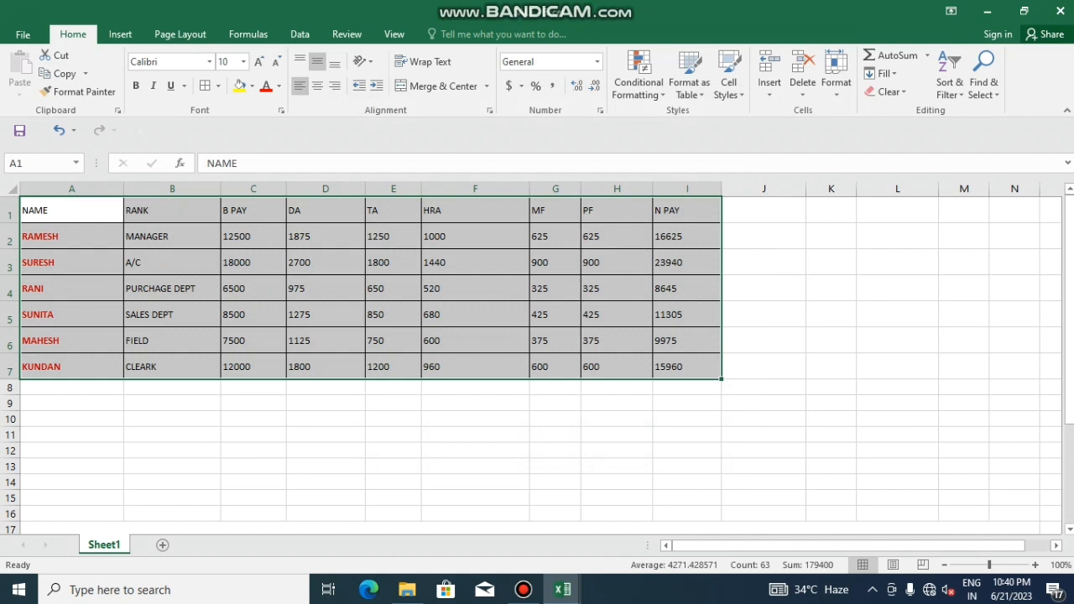
Append the surname to the first employee's name in A2 and wrap it onto two lines
{"action": "left_click_drag", "start_coordinate": [123, 189], "coordinate": [174, 189]}
{"action": "left_click", "coordinate": [124, 236]}
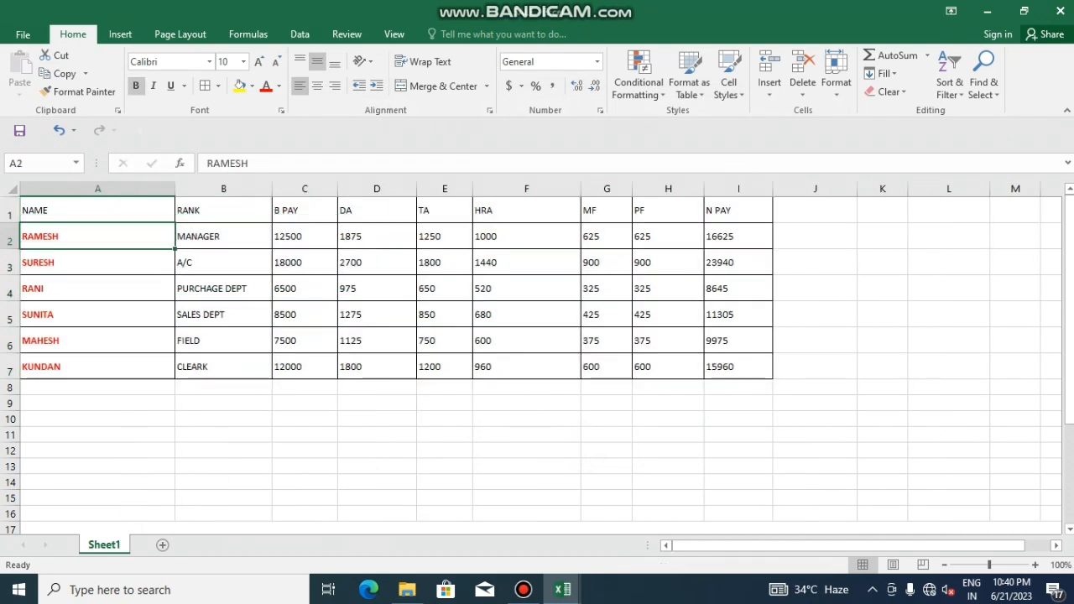
{"action": "key", "text": "F2"}
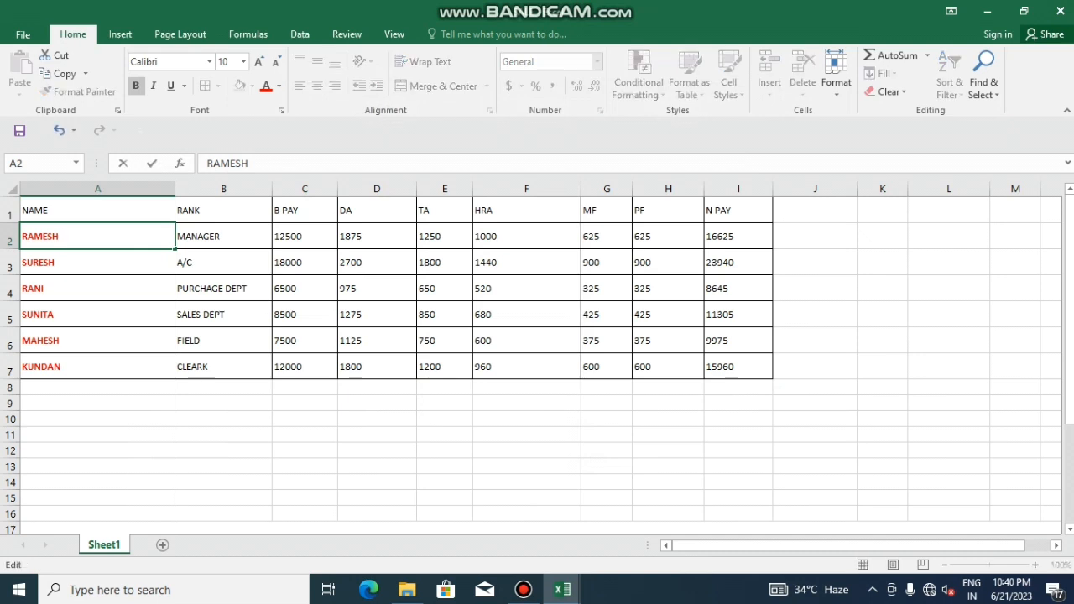
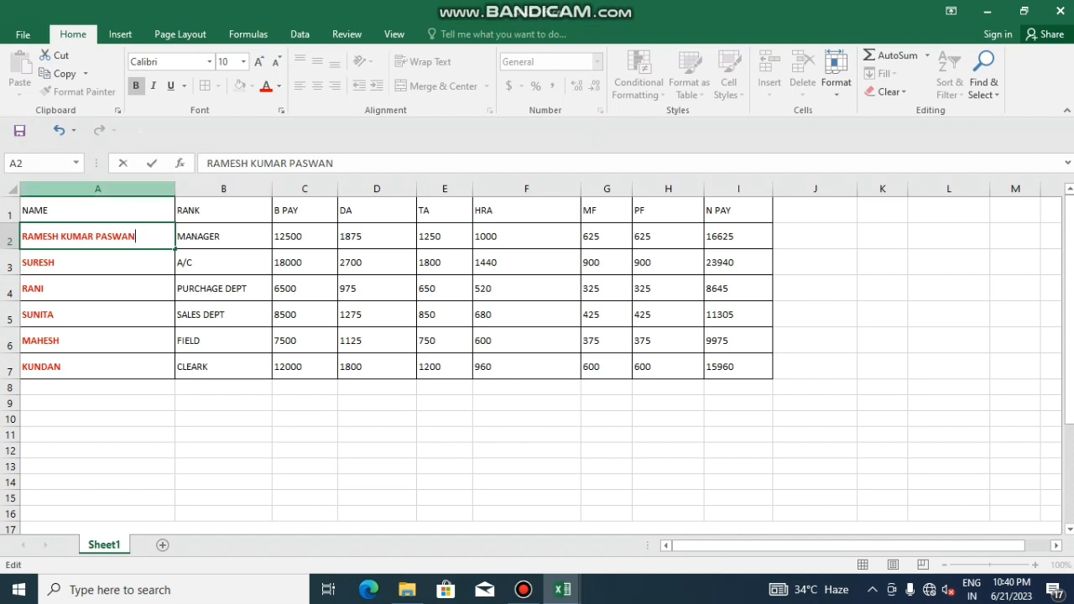
{"action": "left_click", "coordinate": [97, 288]}
{"action": "left_click", "coordinate": [97, 237]}
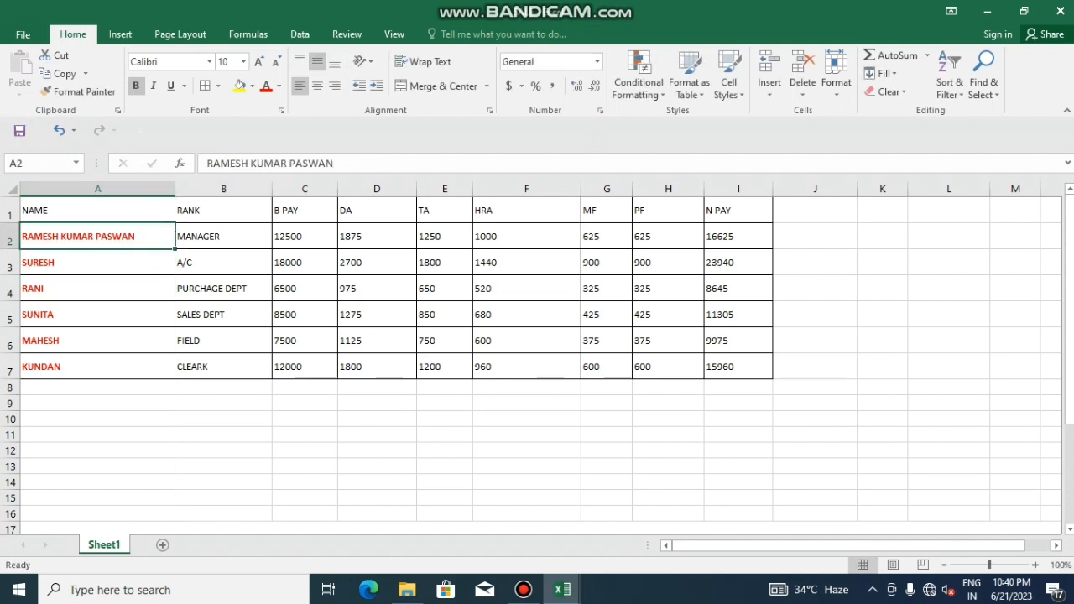
{"action": "left_click_drag", "start_coordinate": [175, 189], "coordinate": [105, 189]}
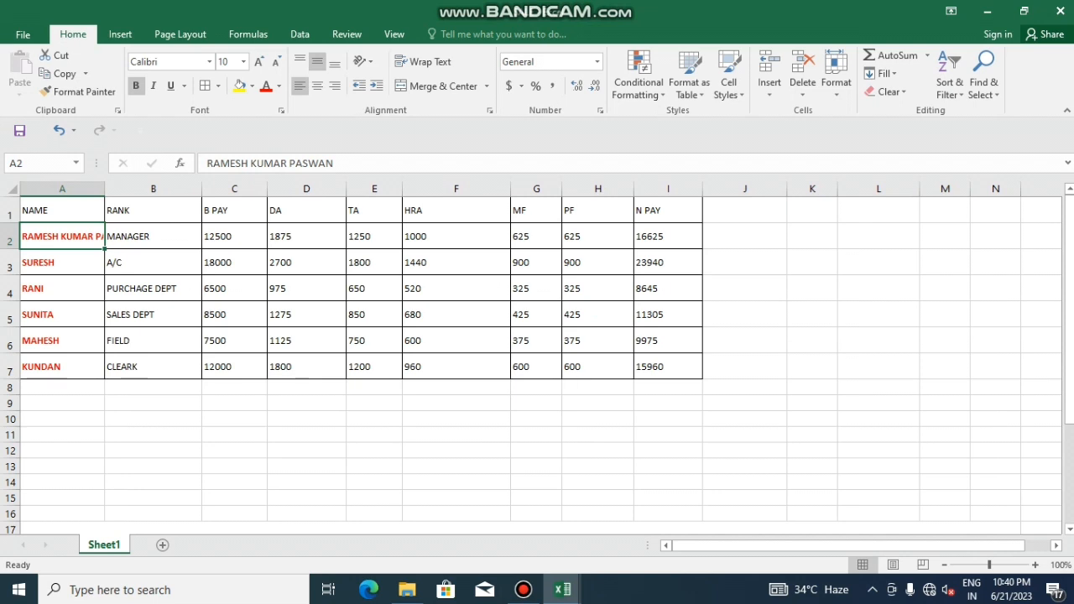
{"action": "left_click", "coordinate": [63, 288]}
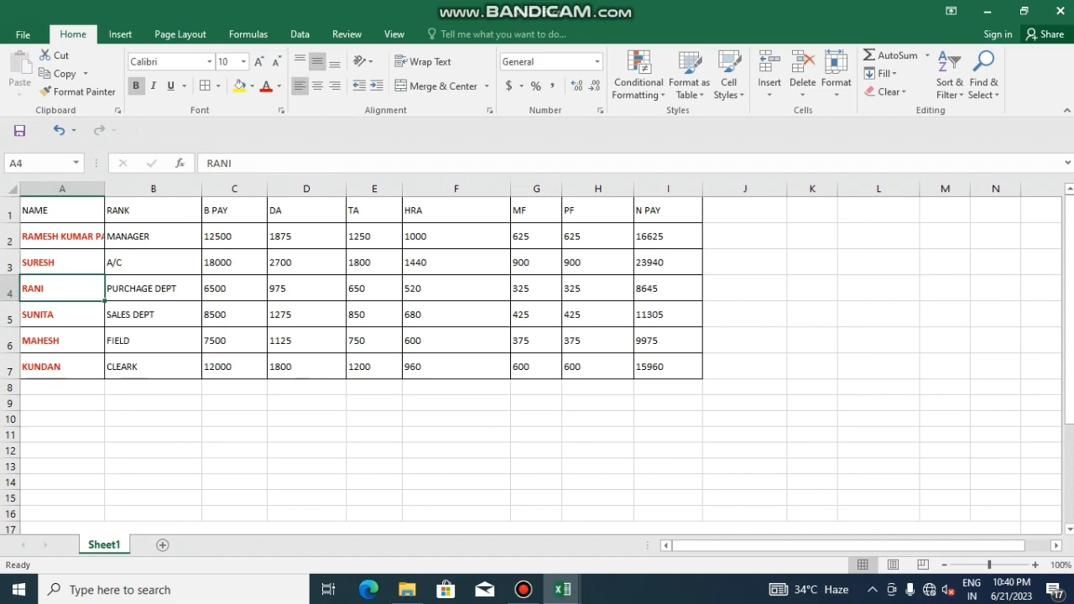
{"action": "left_click", "coordinate": [62, 236]}
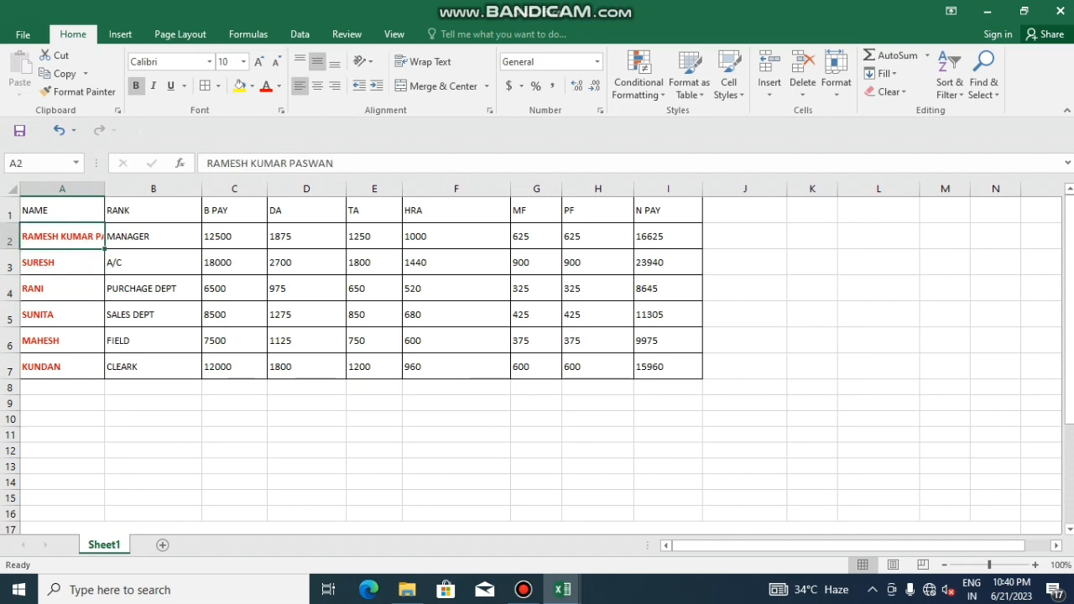
{"action": "left_click", "coordinate": [424, 61]}
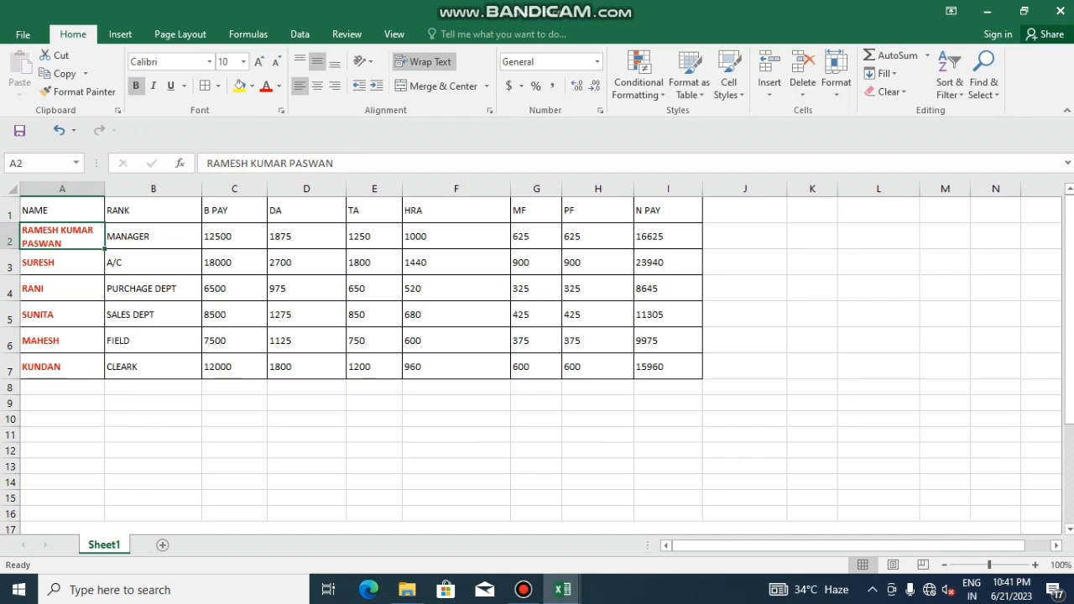
Enter a three-word full name in C10 and wrap it onto three lines
{"action": "left_click", "coordinate": [456, 418]}
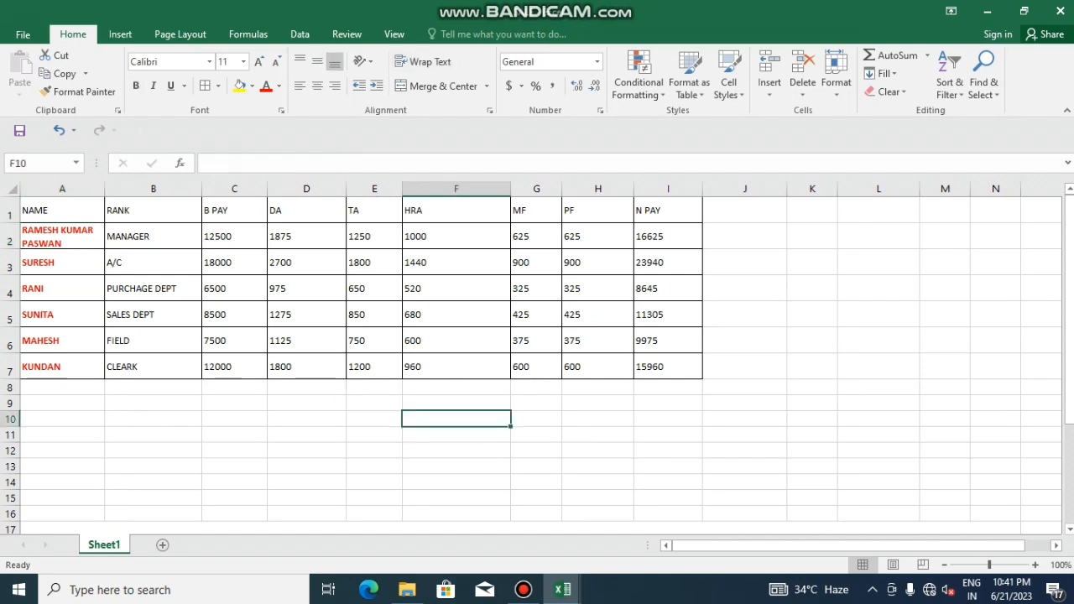
{"action": "left_click", "coordinate": [234, 418]}
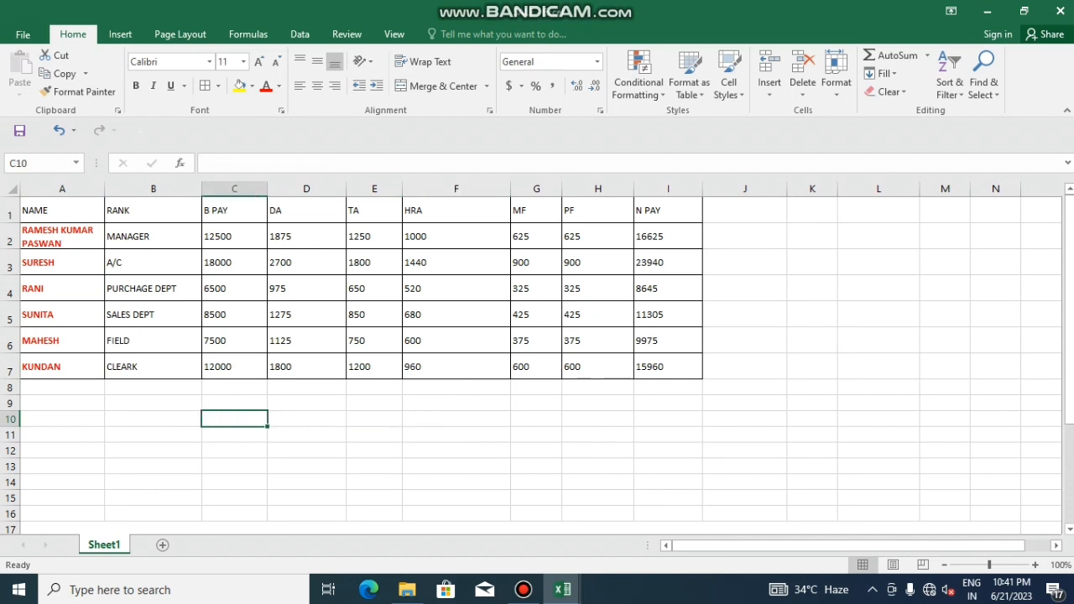
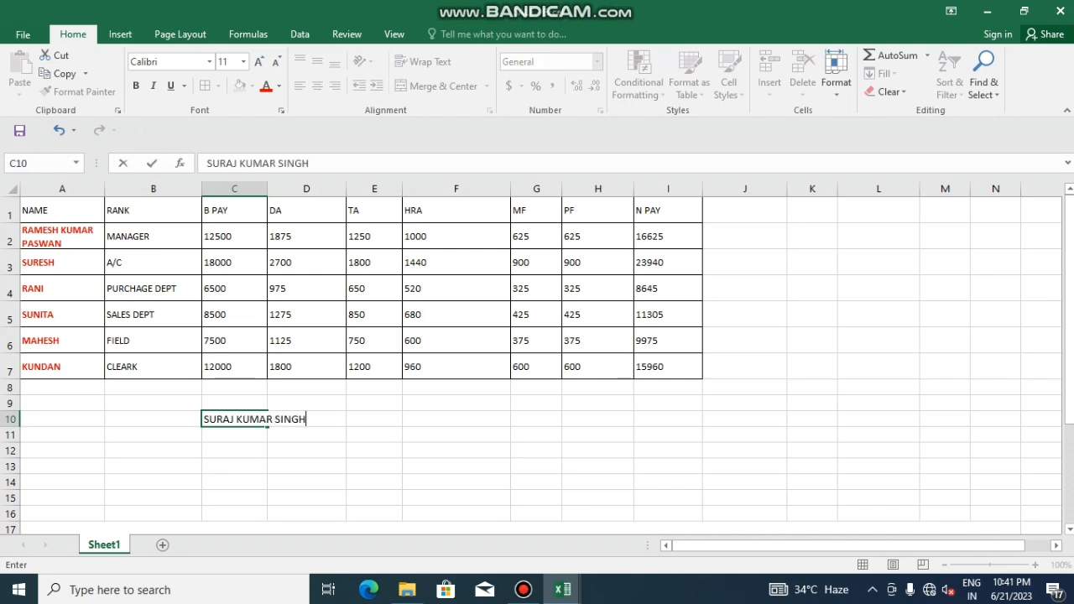
{"action": "key", "text": "Return"}
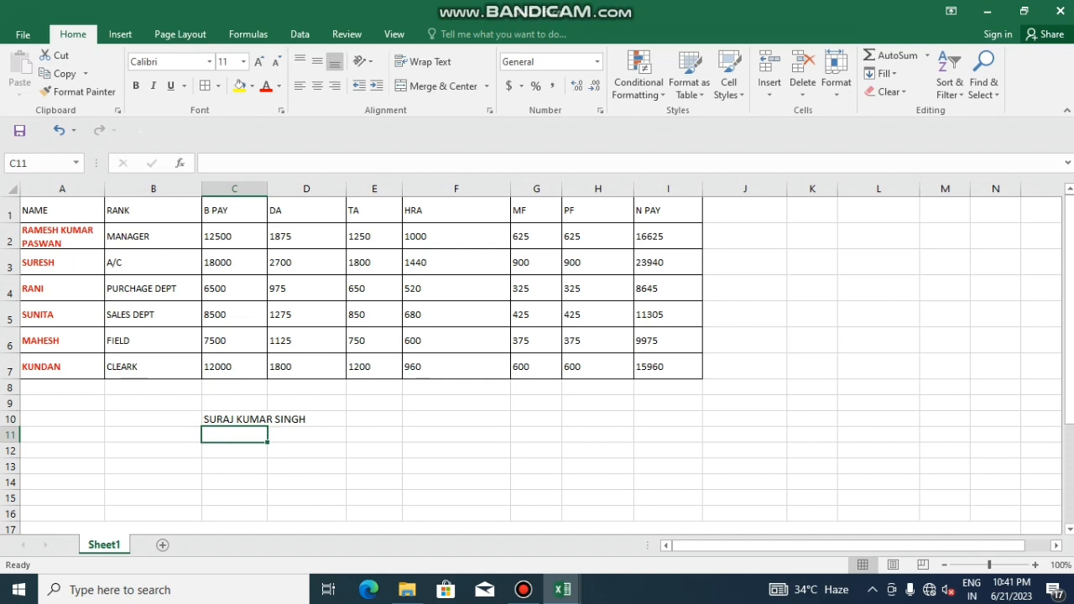
{"action": "key", "text": "Up"}
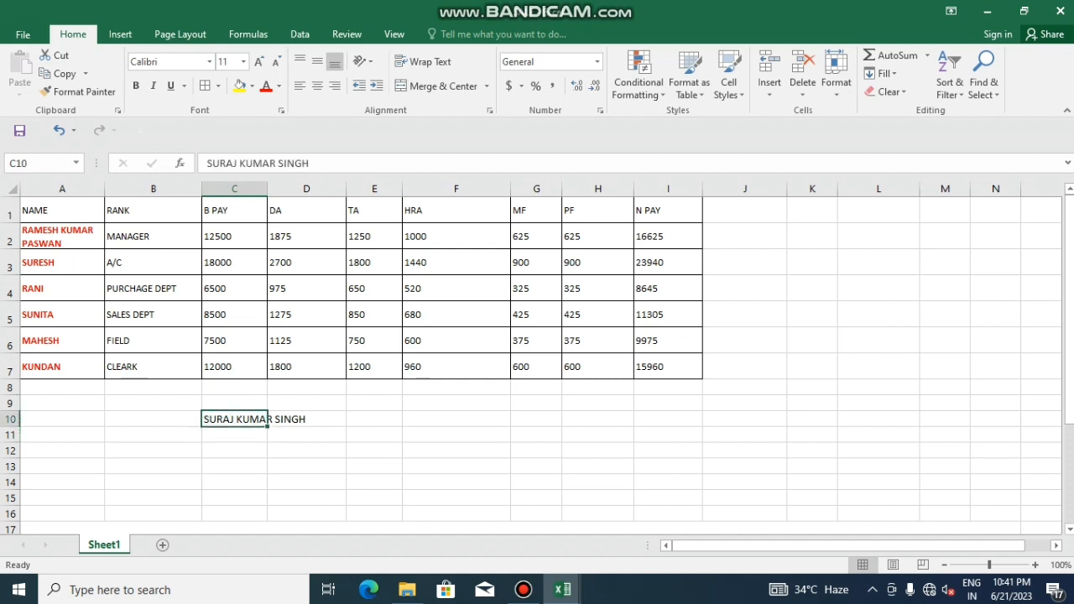
{"action": "left_click", "coordinate": [423, 61]}
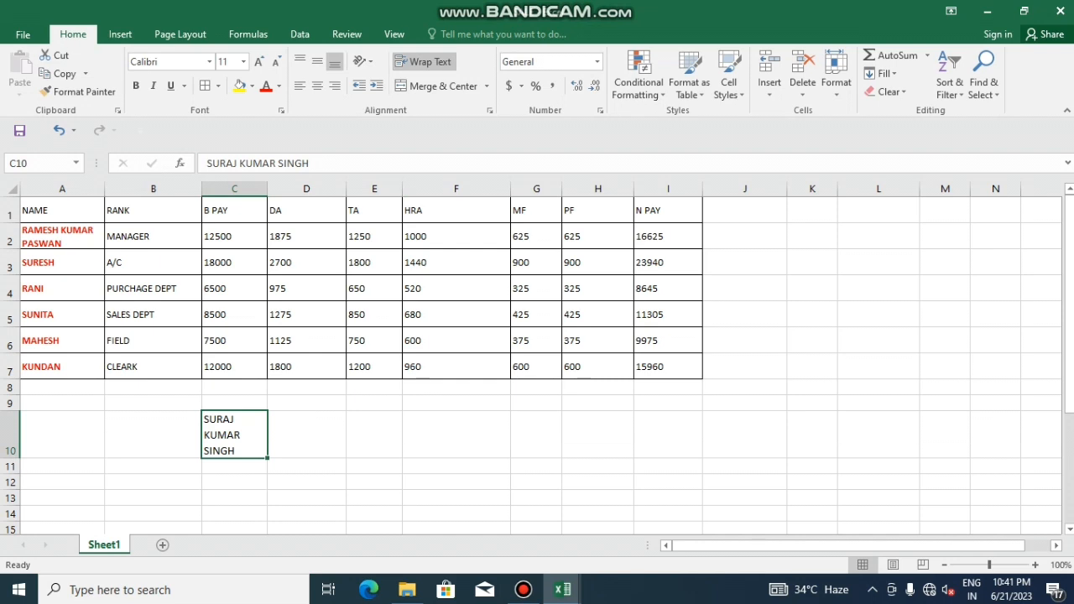
{"action": "left_click", "coordinate": [374, 513]}
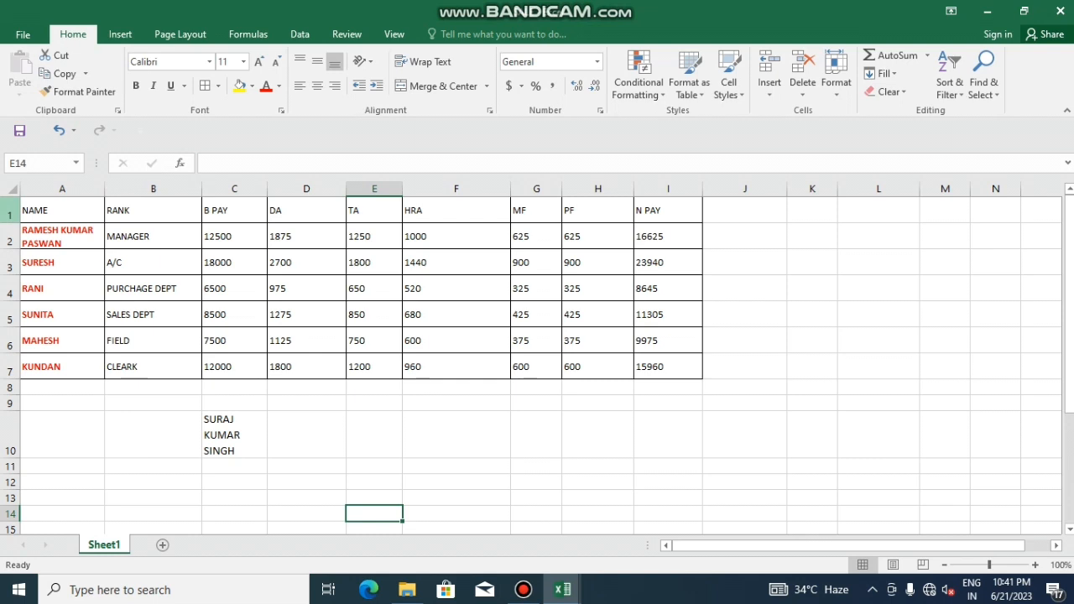
Insert two blank rows above the salary table's header row
{"action": "left_click", "coordinate": [10, 291]}
{"action": "left_click", "coordinate": [10, 211]}
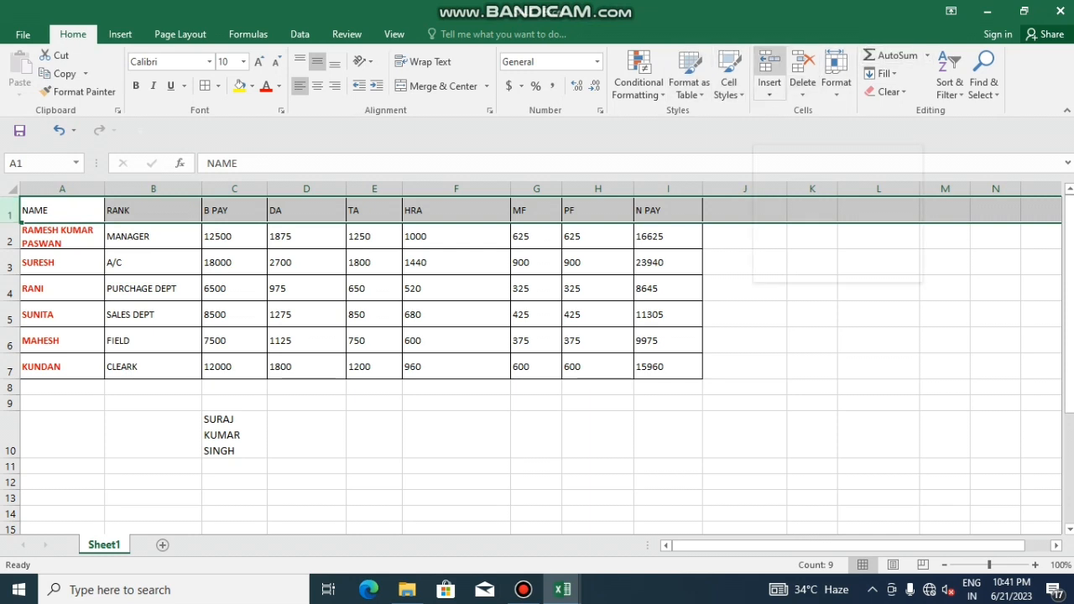
{"action": "left_click", "coordinate": [769, 67]}
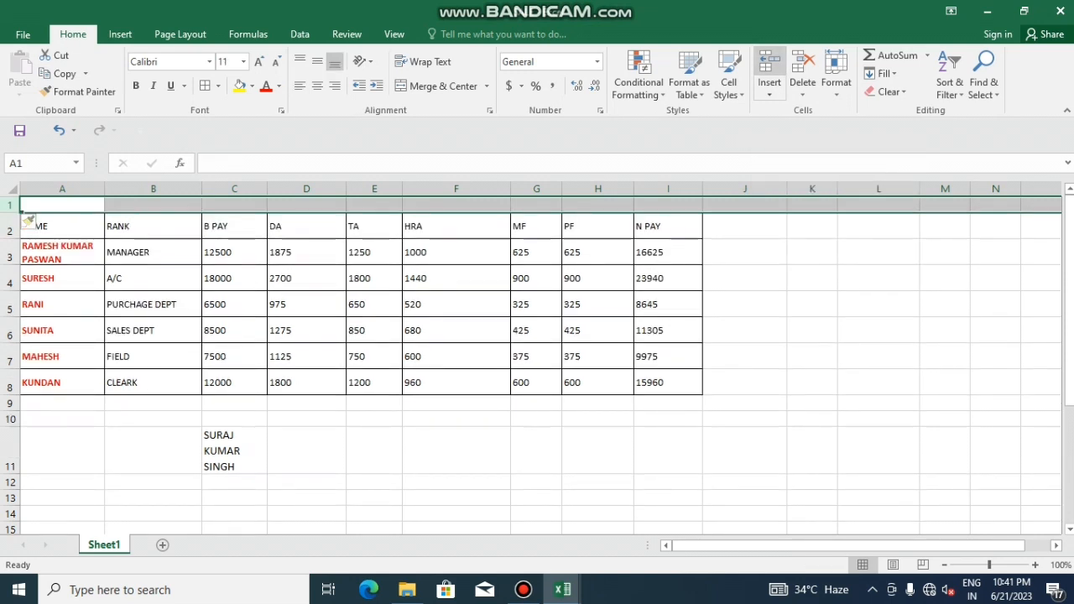
{"action": "left_click", "coordinate": [768, 67]}
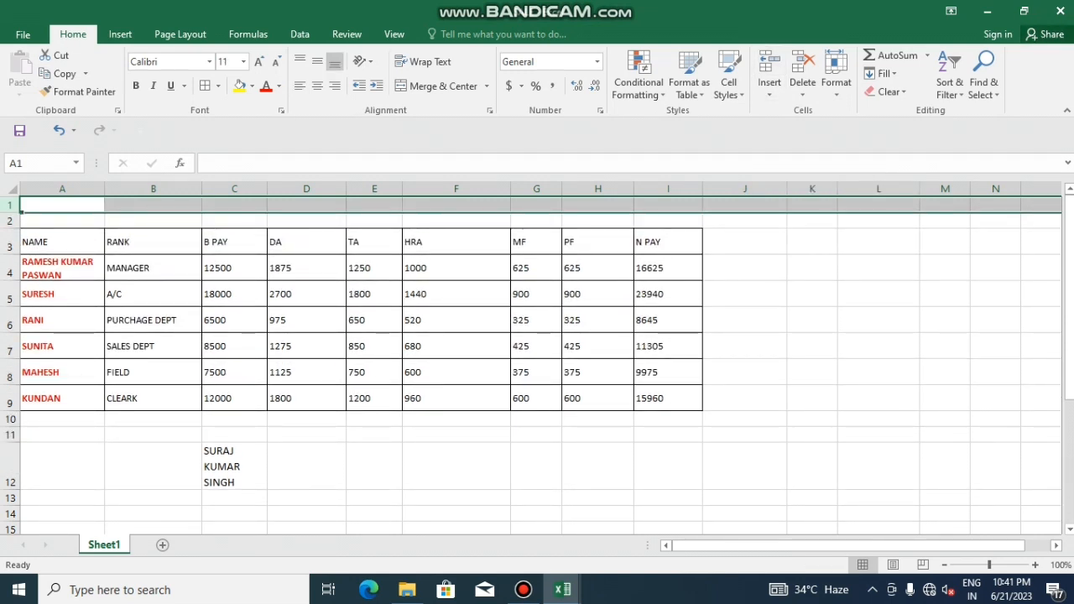
Merge and centre A1:I2 as a title cell, and fill 8500 down into C8:C9
{"action": "left_click", "coordinate": [234, 346]}
{"action": "left_click_drag", "start_coordinate": [58, 205], "coordinate": [667, 220]}
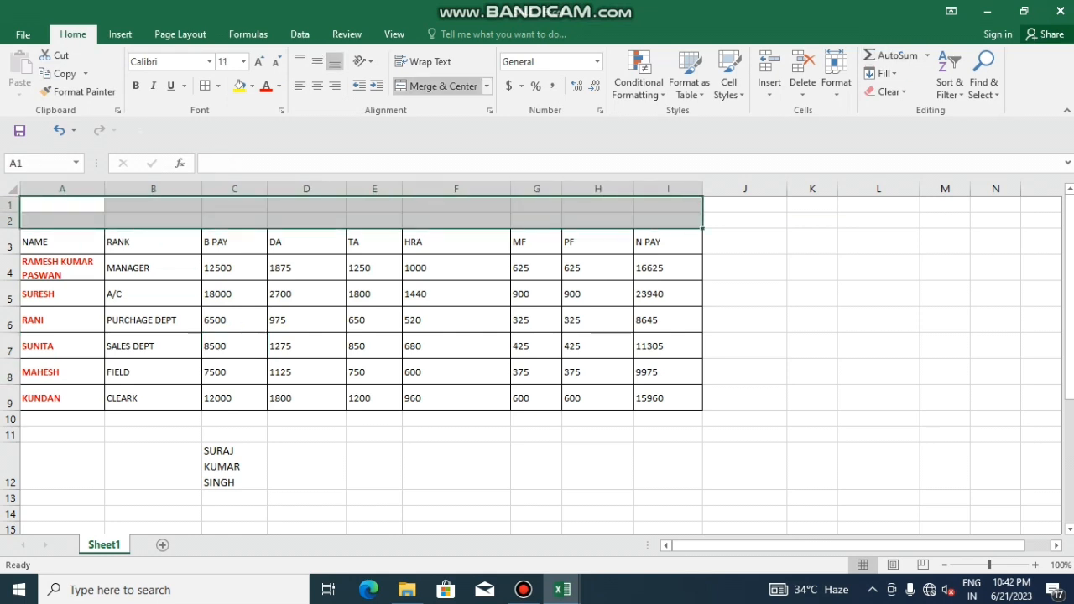
{"action": "left_click", "coordinate": [436, 85]}
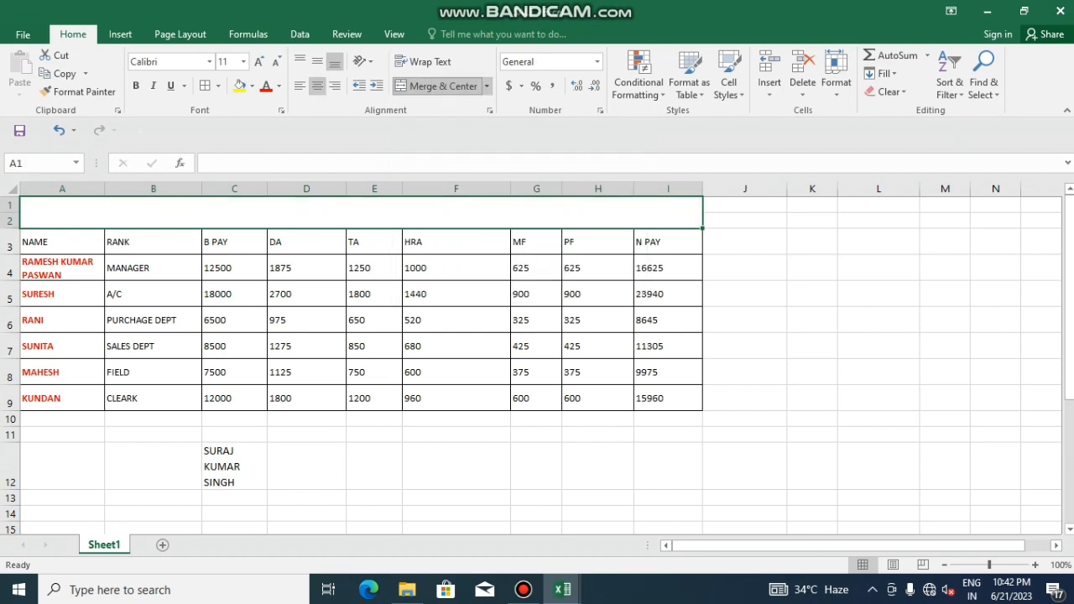
{"action": "double_click", "coordinate": [362, 215]}
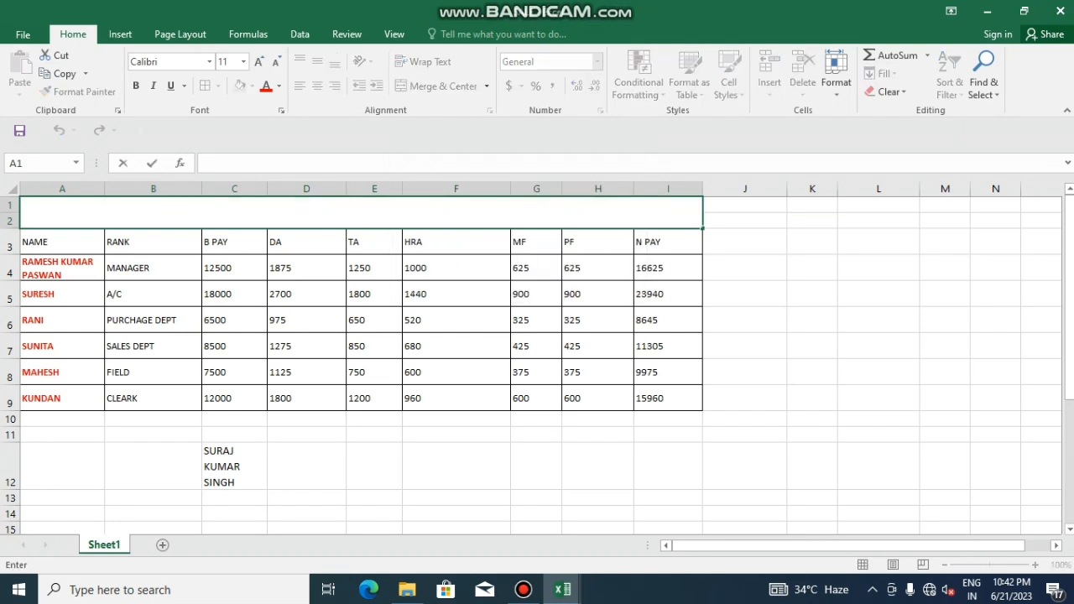
{"action": "left_click", "coordinate": [234, 347]}
{"action": "left_click_drag", "start_coordinate": [267, 359], "coordinate": [267, 404]}
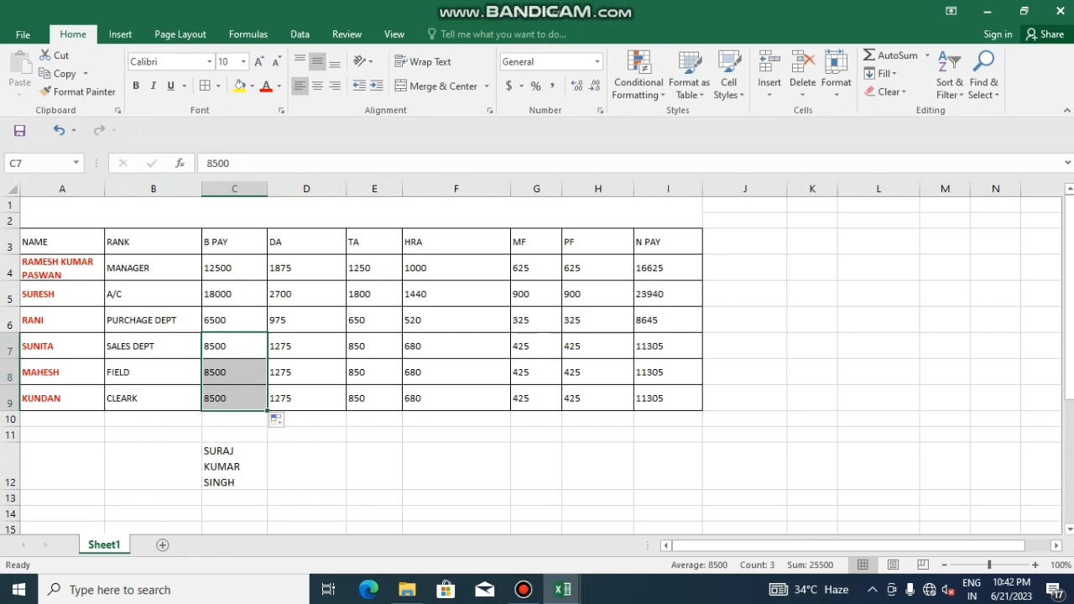
{"action": "left_click", "coordinate": [362, 213]}
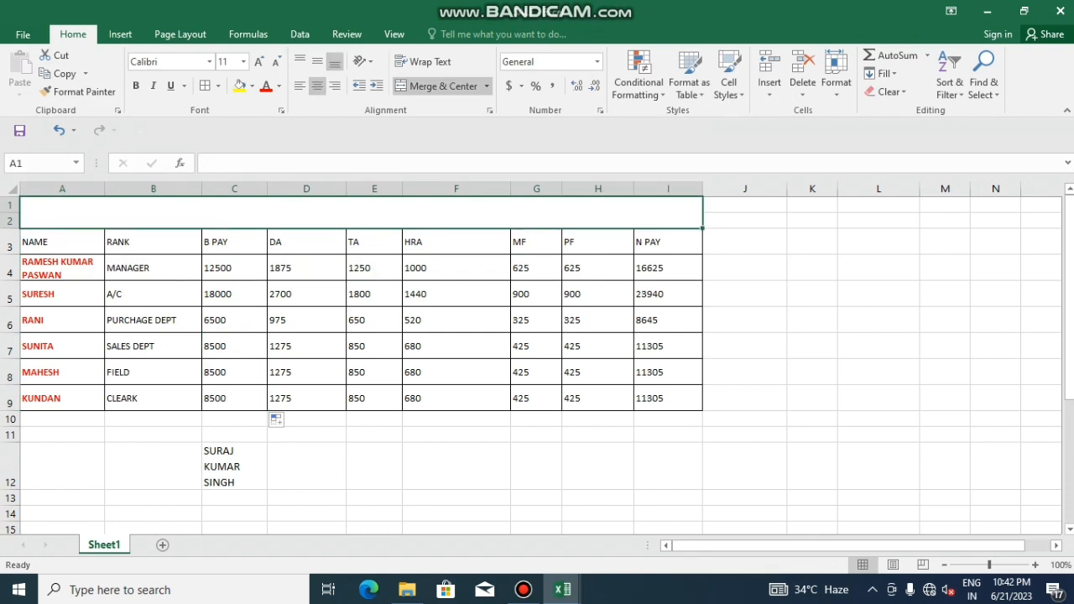
Enter SALARY CHART as the merged title
{"action": "type", "text": "SA"}
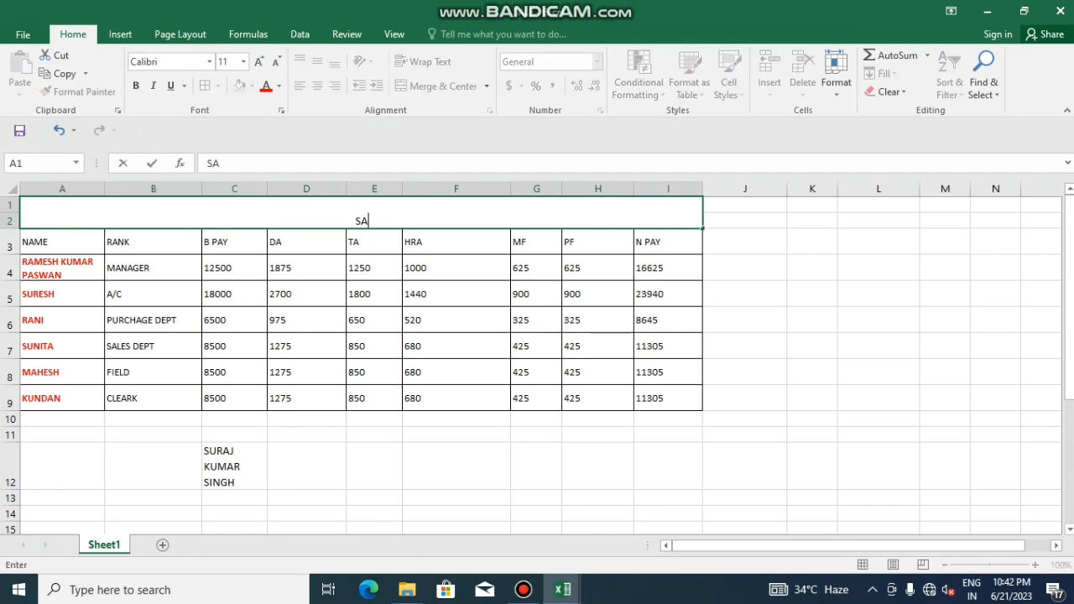
{"action": "type", "text": "LARY CHART"}
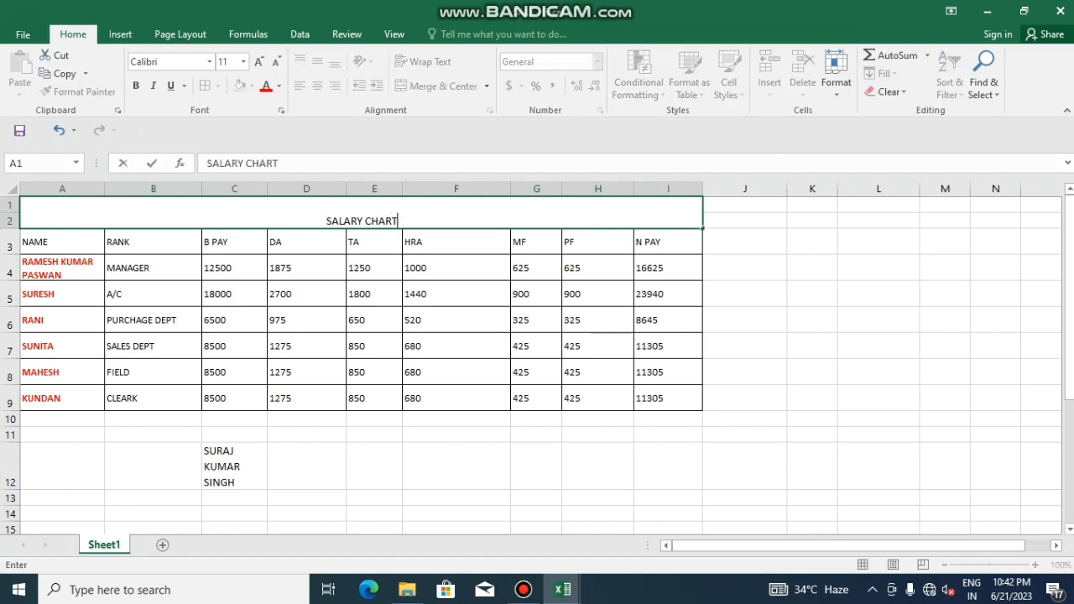
{"action": "key", "text": "Return"}
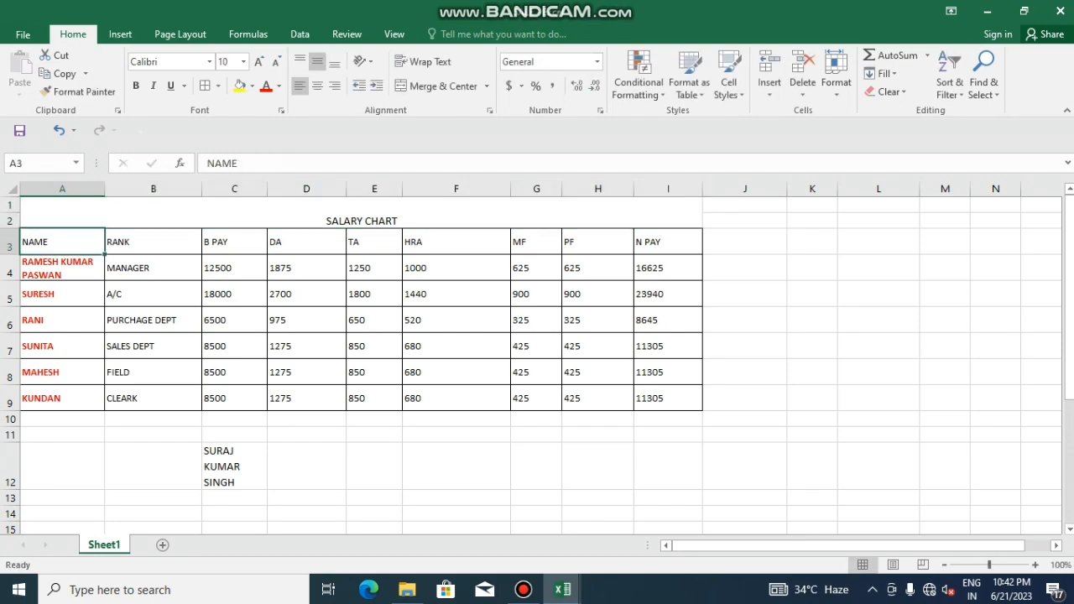
{"action": "double_click", "coordinate": [326, 220]}
{"action": "left_click", "coordinate": [456, 294]}
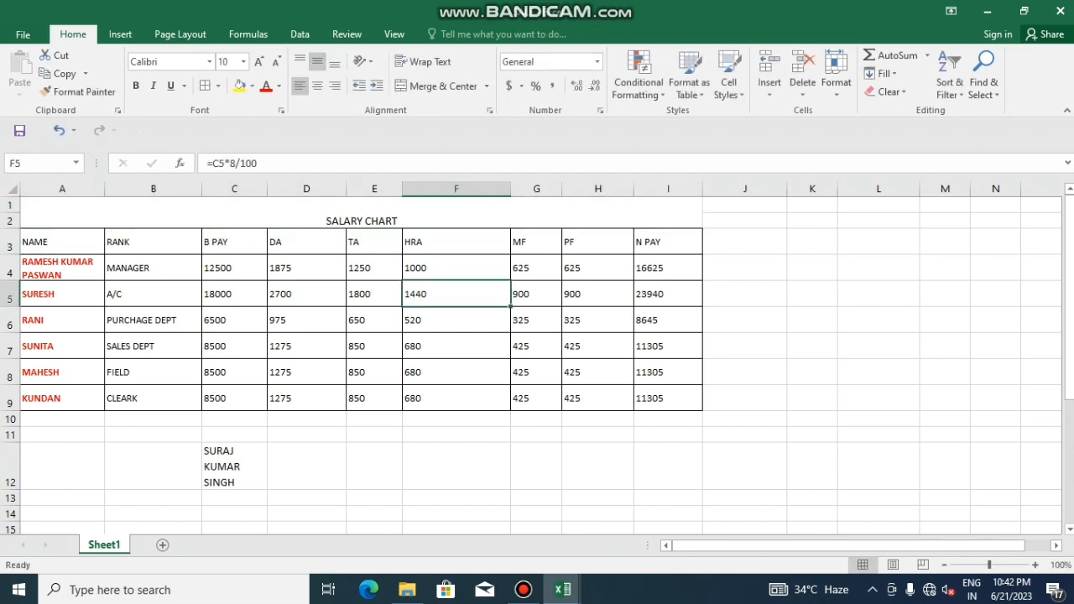
{"action": "left_click", "coordinate": [361, 215]}
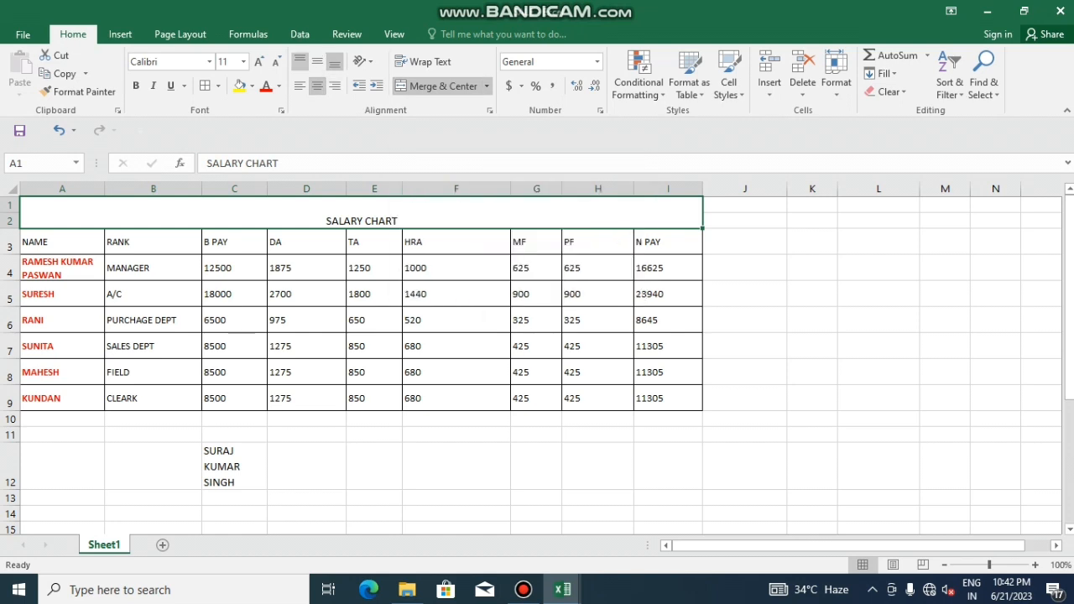
Top-align the title and select the pay figures in C4:I9
{"action": "left_click", "coordinate": [299, 61]}
{"action": "left_click", "coordinate": [455, 294]}
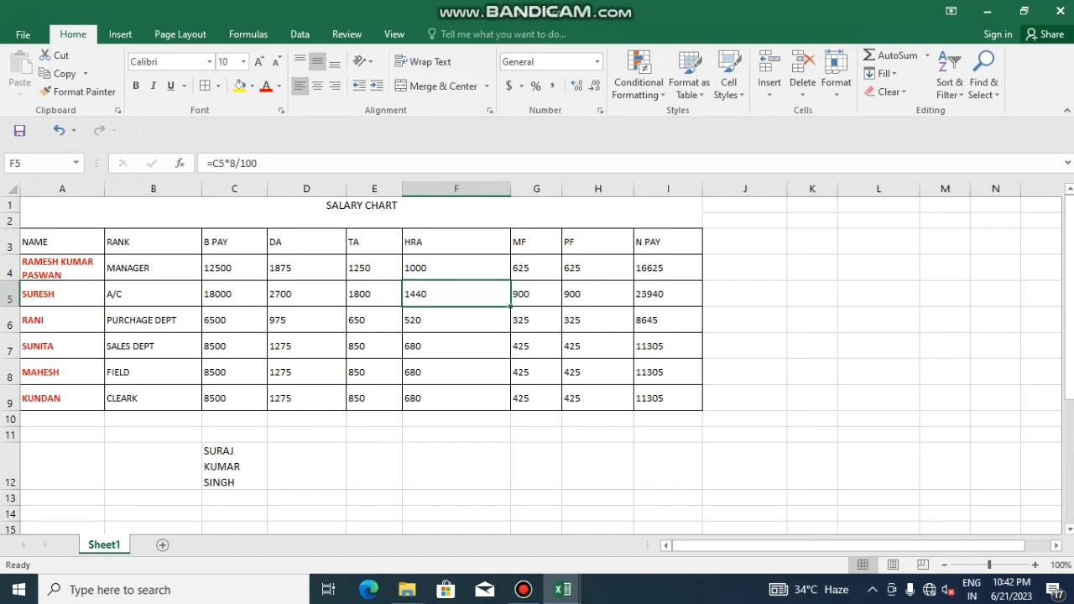
{"action": "left_click_drag", "start_coordinate": [234, 268], "coordinate": [668, 397]}
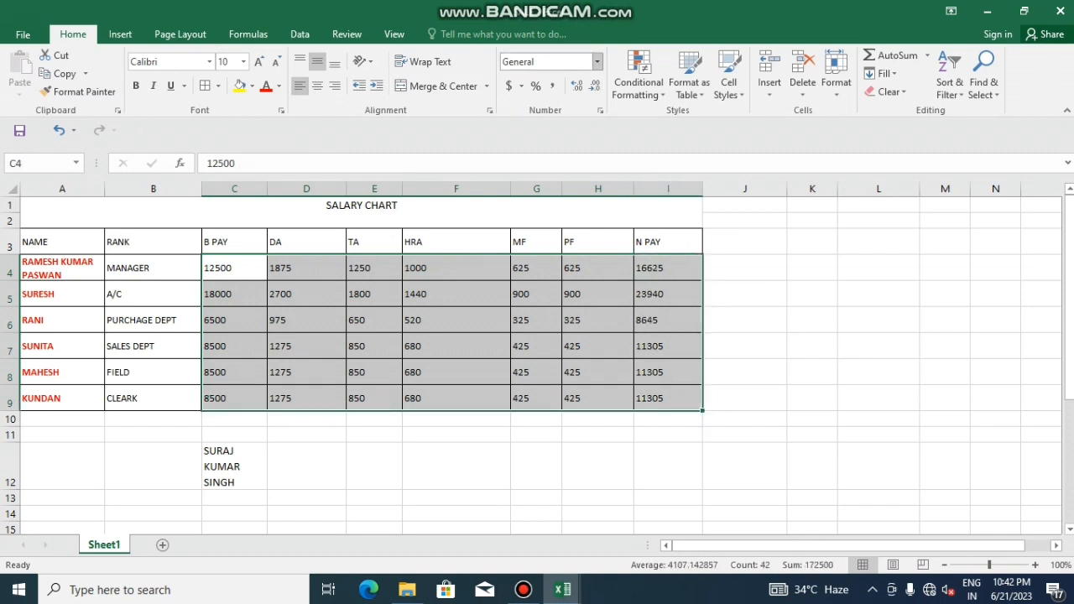
Apply Number, then General format to the pay figures, and widen column K
{"action": "left_click", "coordinate": [597, 62]}
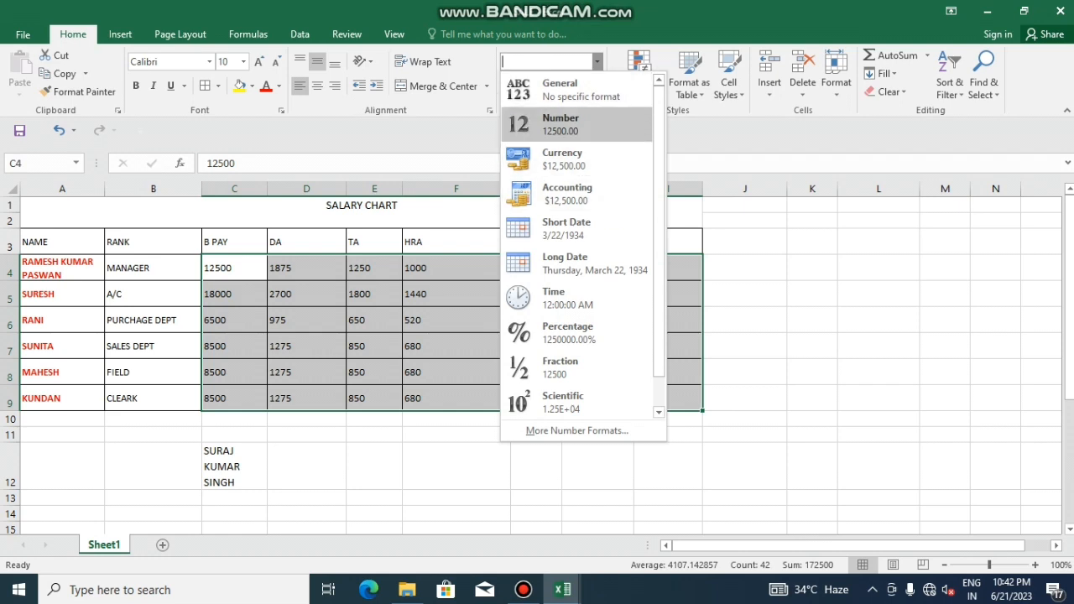
{"action": "left_click", "coordinate": [560, 124]}
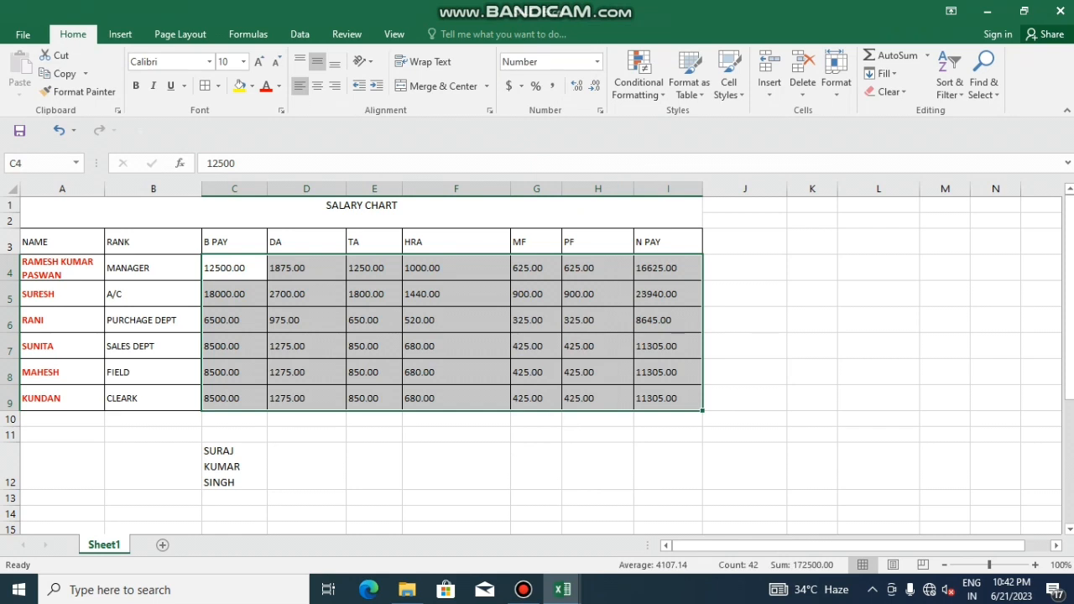
{"action": "left_click", "coordinate": [596, 62]}
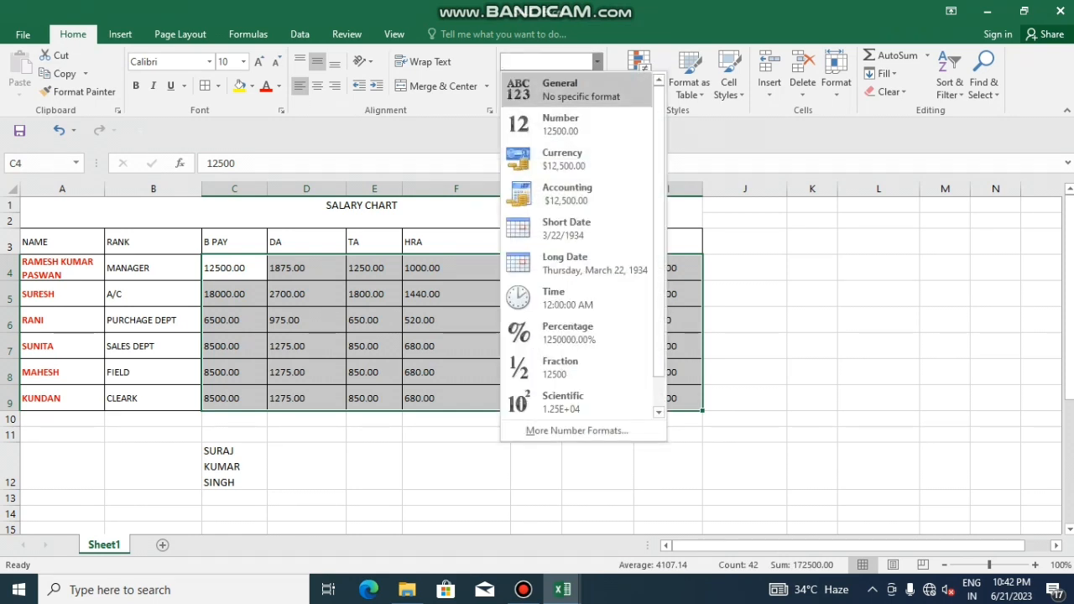
{"action": "left_click", "coordinate": [557, 89]}
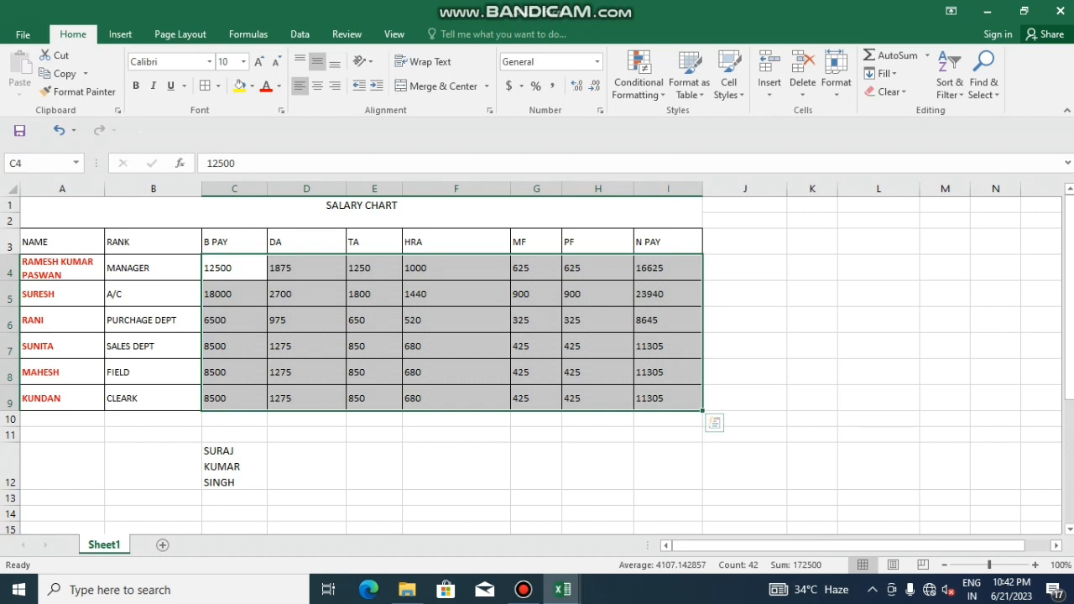
{"action": "left_click", "coordinate": [812, 242]}
{"action": "left_click_drag", "start_coordinate": [837, 188], "coordinate": [882, 188]}
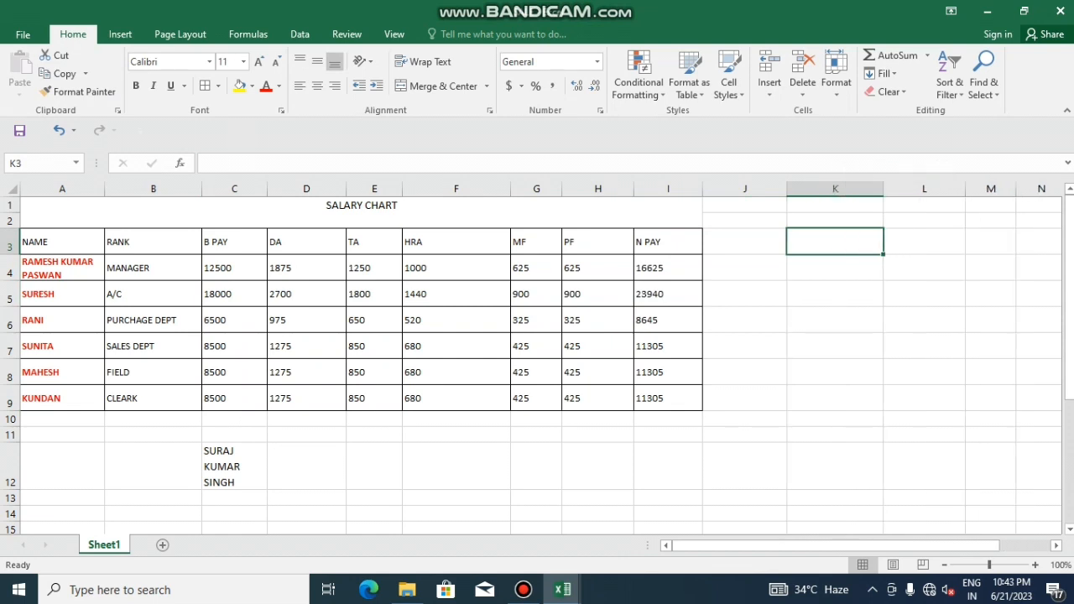
Enter the heading ACOUNT NUMBER in K3 and the first account number in K4
{"action": "type", "text": "ACOUNT"}
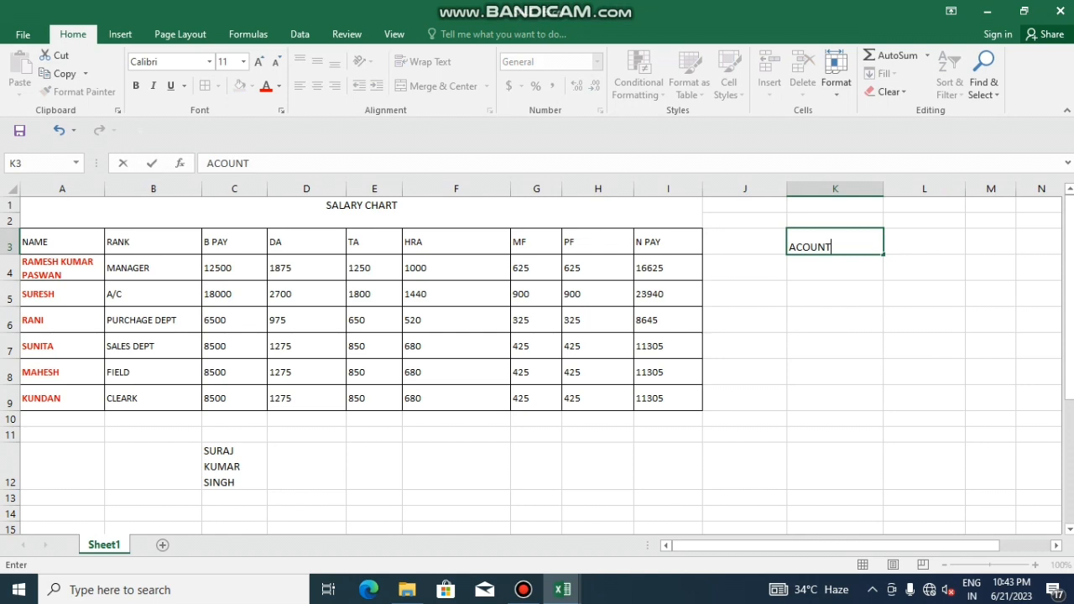
{"action": "key", "text": "BackSpace"}
{"action": "type", "text": "T NUMBER"}
{"action": "key", "text": "ctrl+Return"}
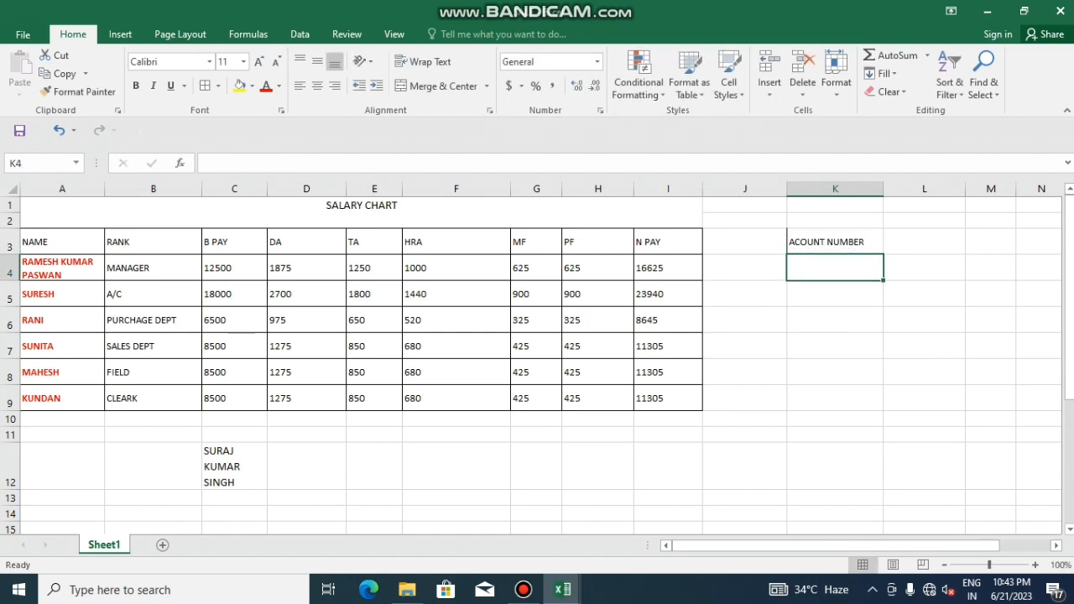
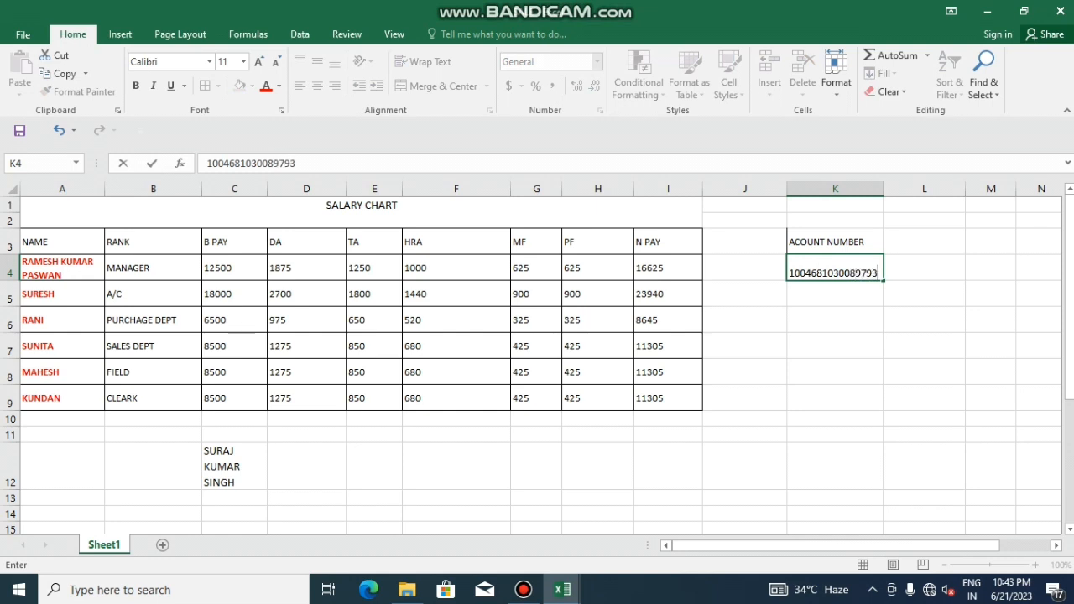
{"action": "key", "text": "Return"}
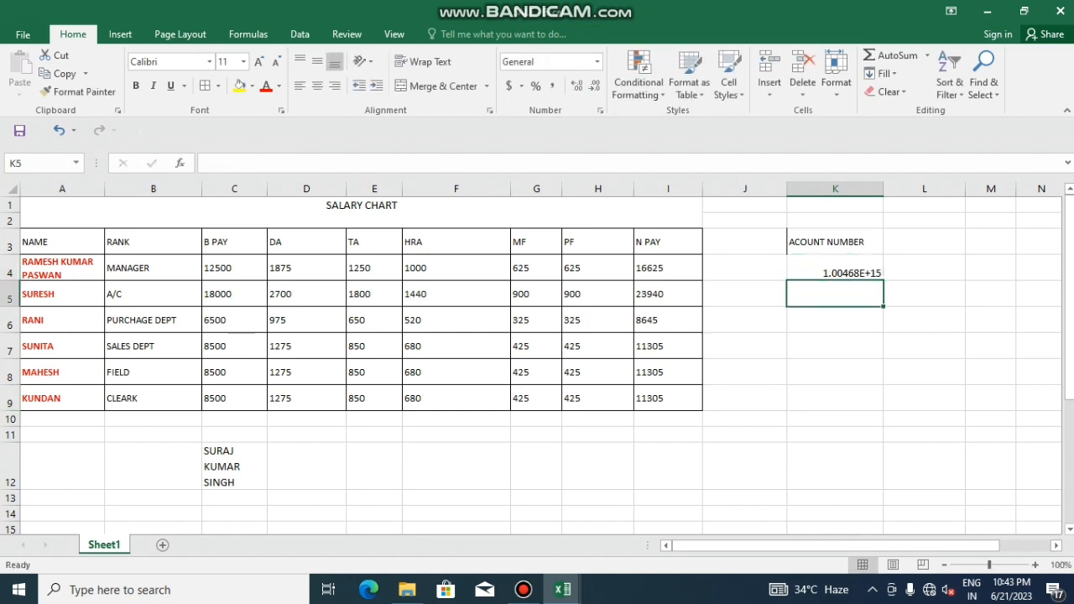
{"action": "left_click", "coordinate": [834, 268]}
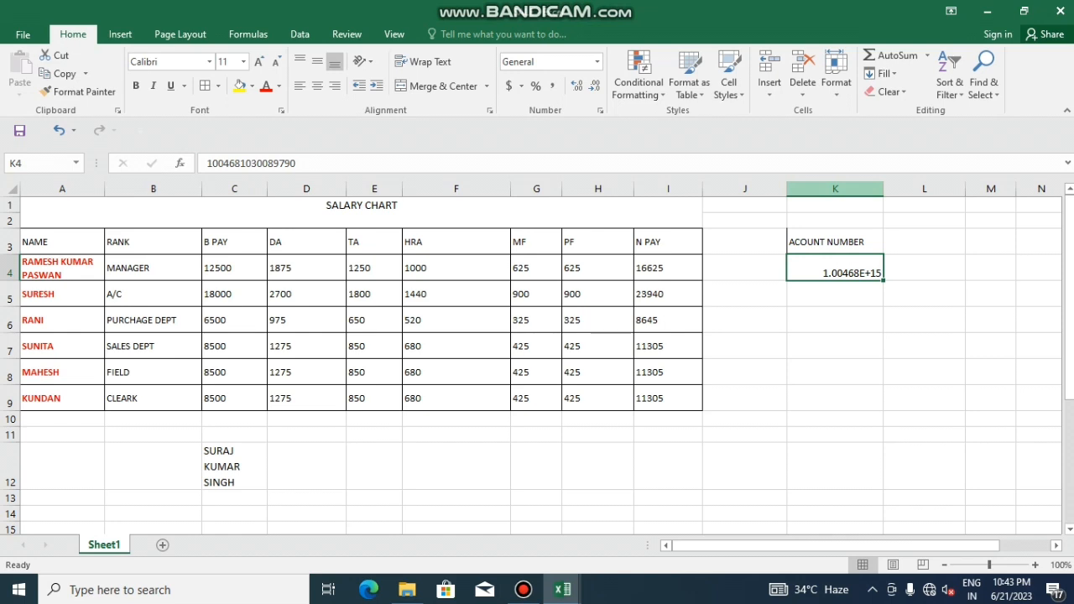
Format column K as Text, then re-enter and correct the account number in K4
{"action": "left_click", "coordinate": [835, 188]}
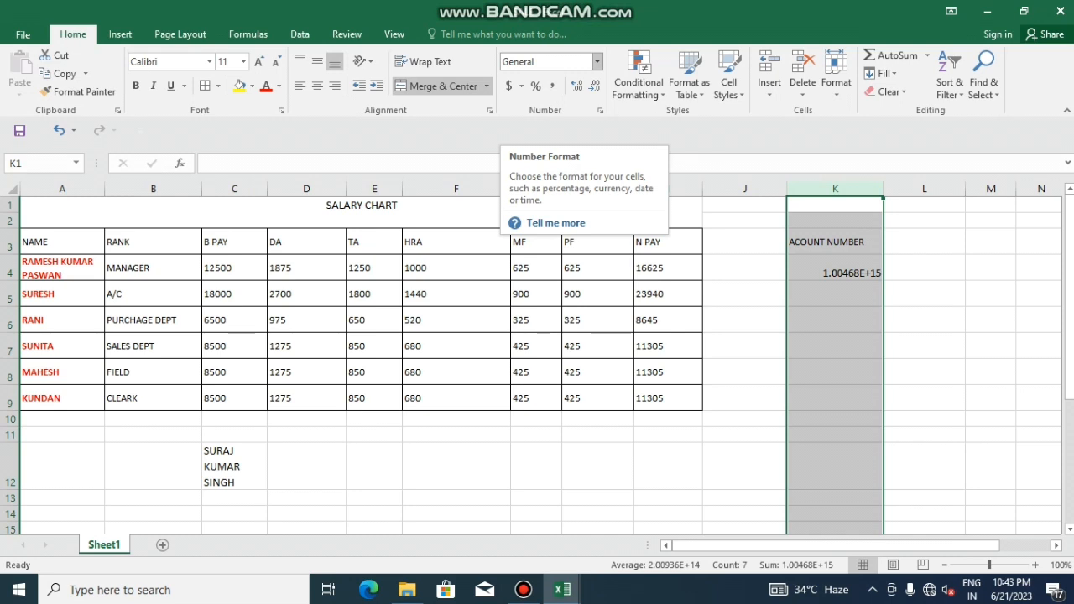
{"action": "left_click", "coordinate": [597, 62]}
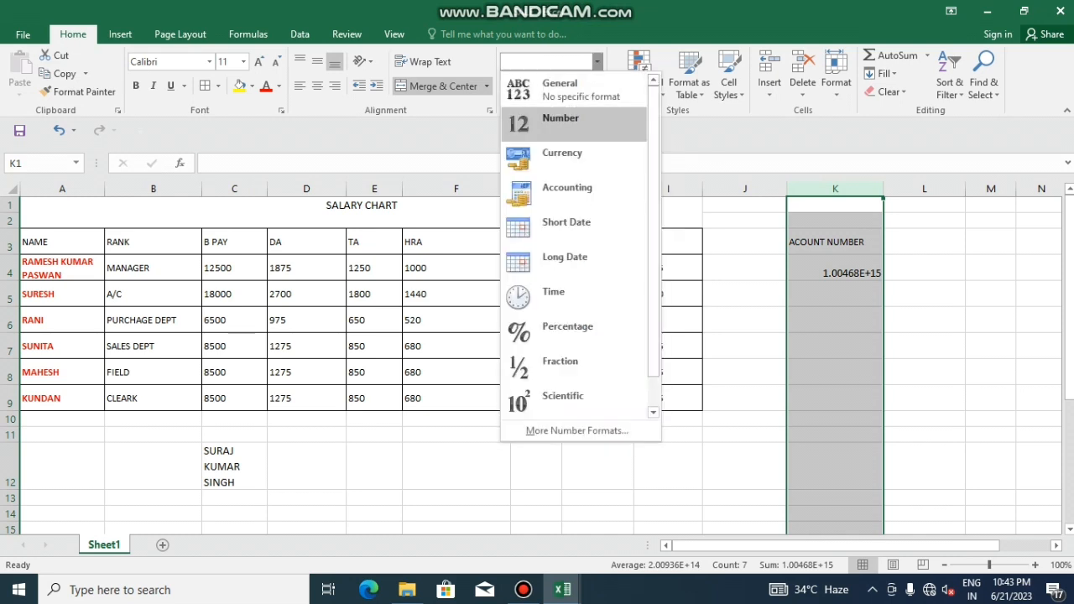
{"action": "scroll", "coordinate": [578, 243], "scroll_direction": "down", "scroll_amount": 1}
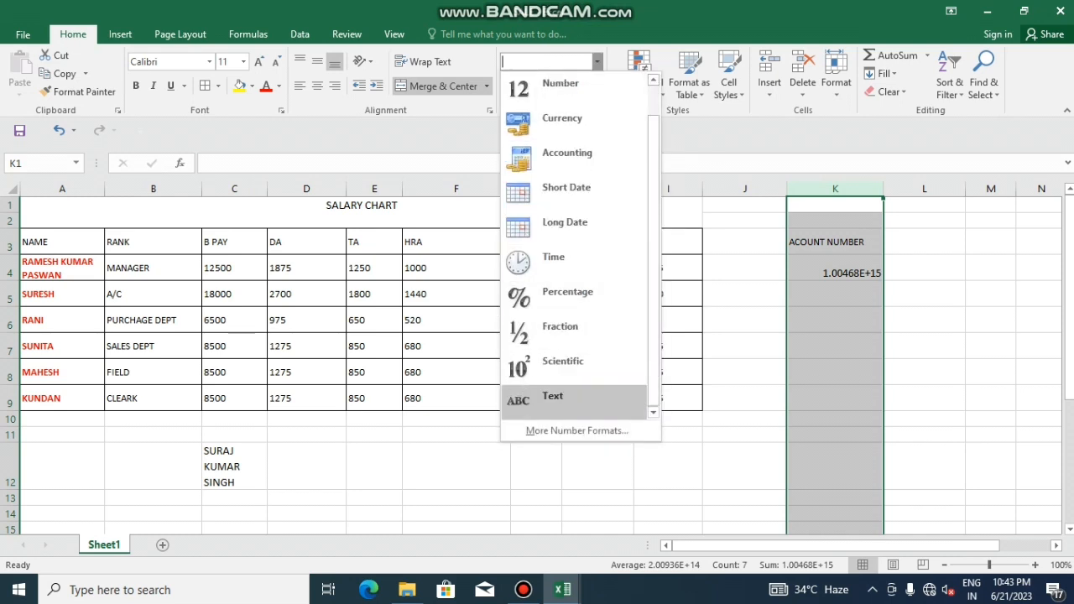
{"action": "left_click", "coordinate": [551, 398]}
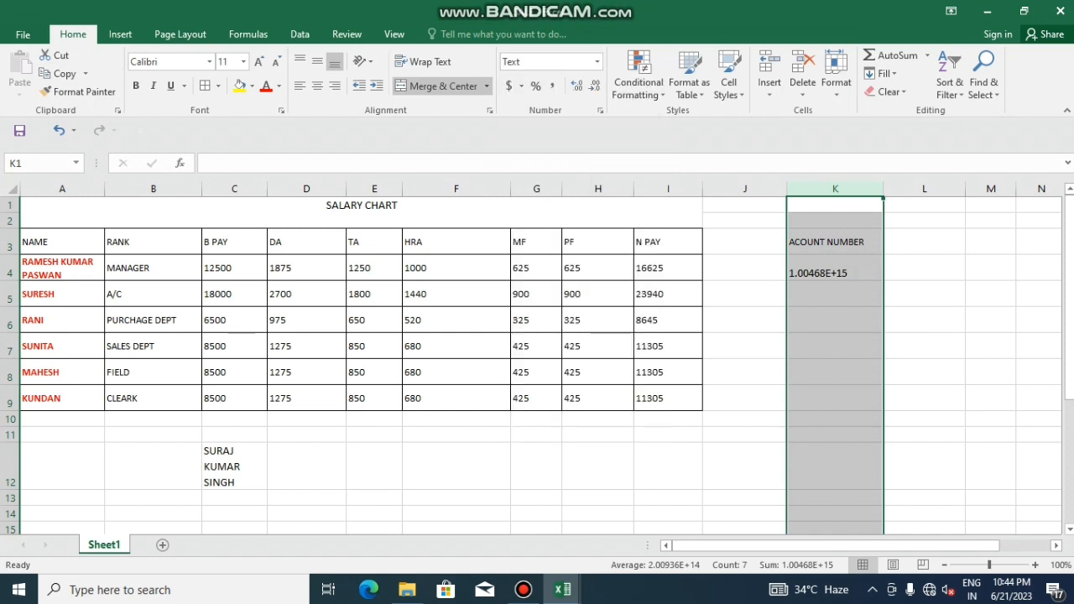
{"action": "double_click", "coordinate": [846, 272]}
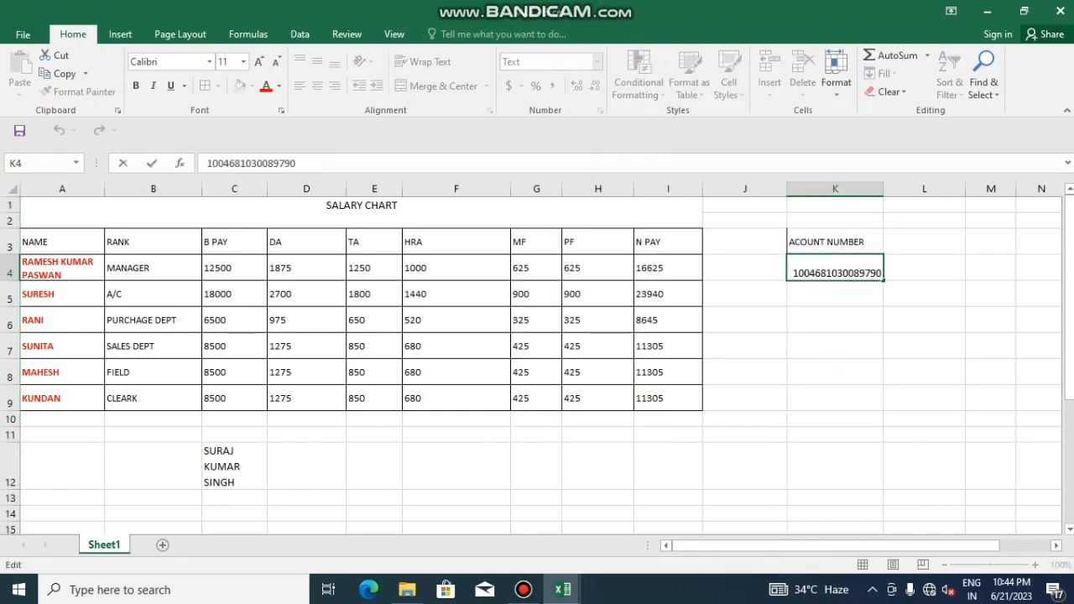
{"action": "left_click", "coordinate": [834, 345]}
{"action": "left_click", "coordinate": [834, 269]}
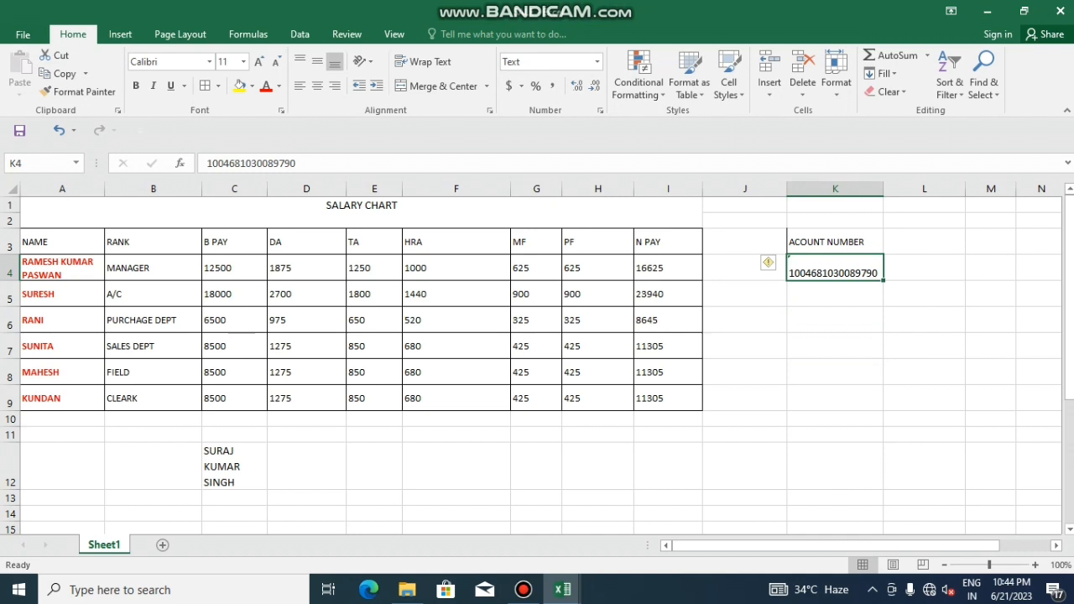
{"action": "key", "text": "F2"}
{"action": "key", "text": "BackSpace"}
{"action": "type", "text": "3"}
{"action": "key", "text": "Return"}
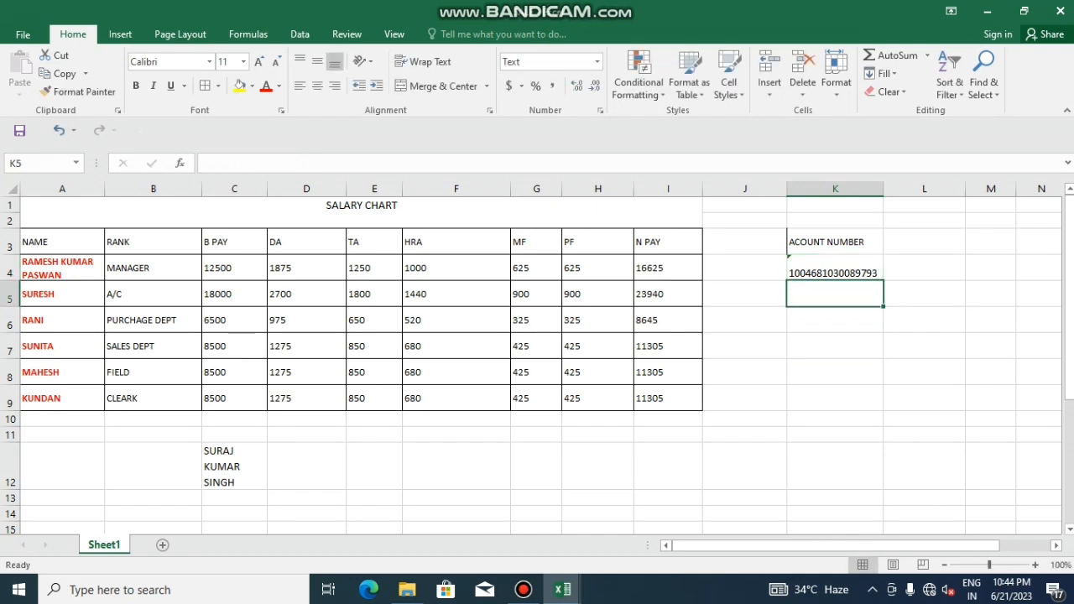
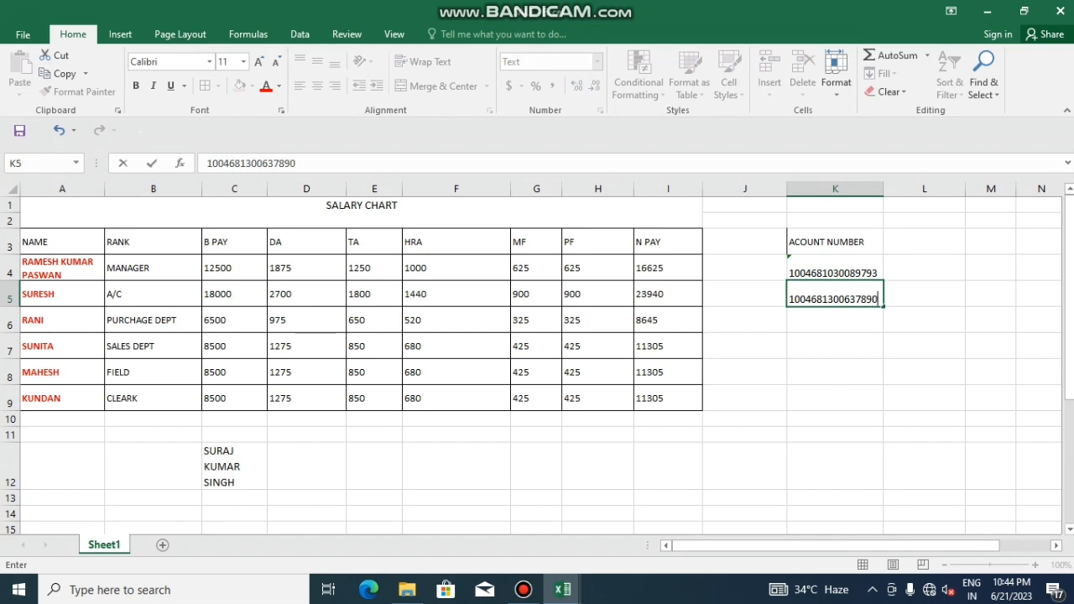
Type the account numbers into K5, K6 and K7
{"action": "key", "text": "Return"}
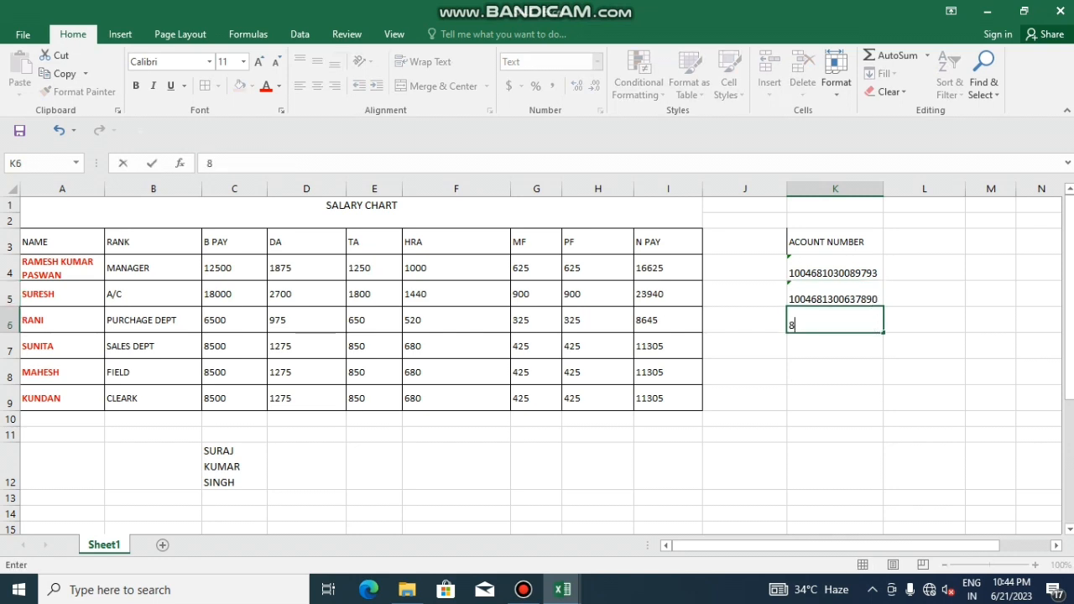
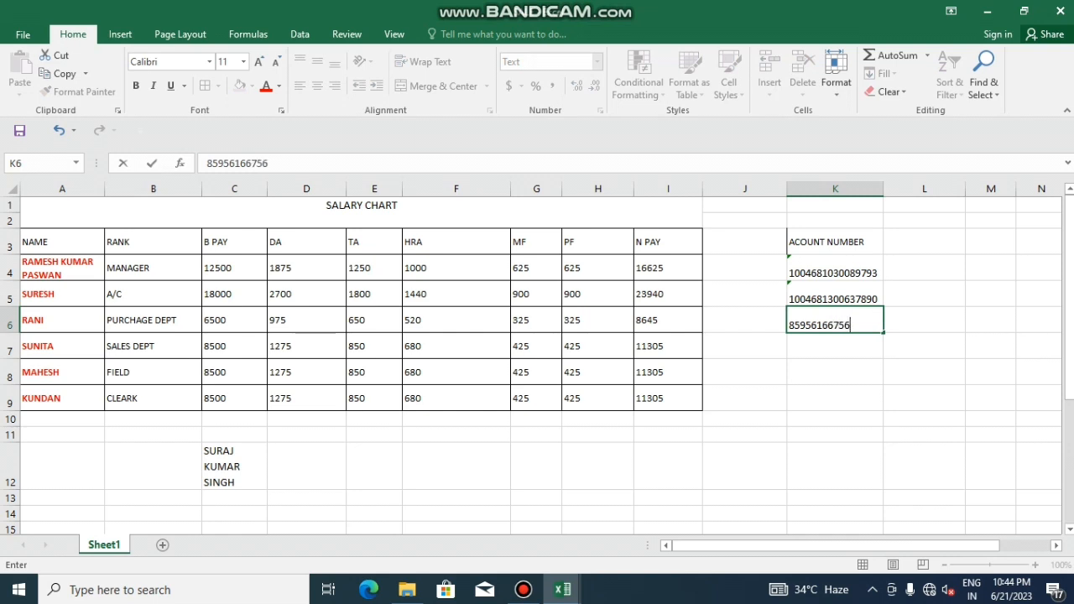
{"action": "key", "text": "Return"}
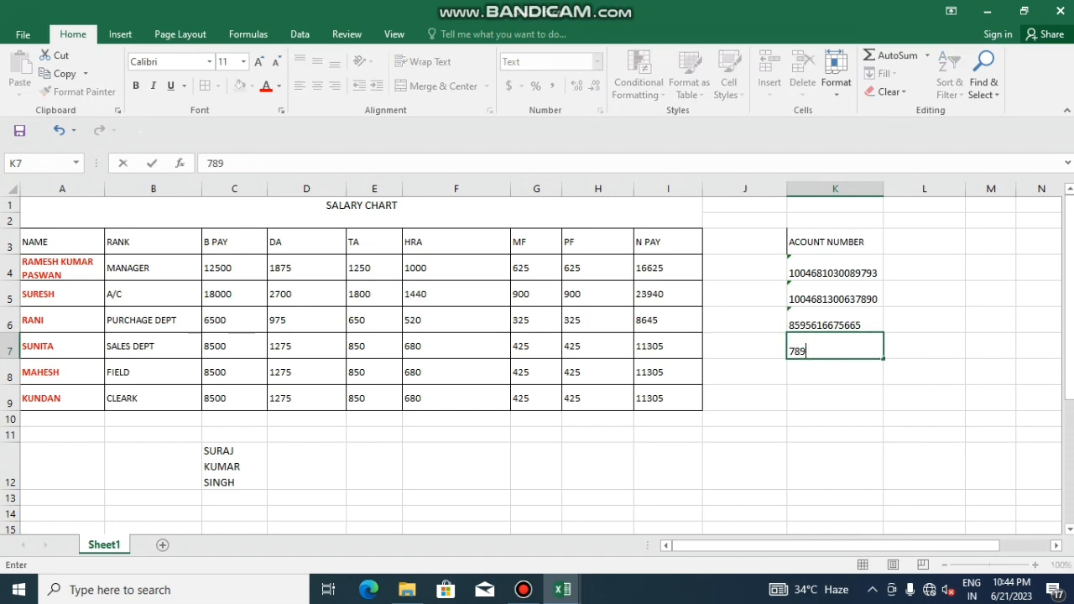
{"action": "key", "text": "Return"}
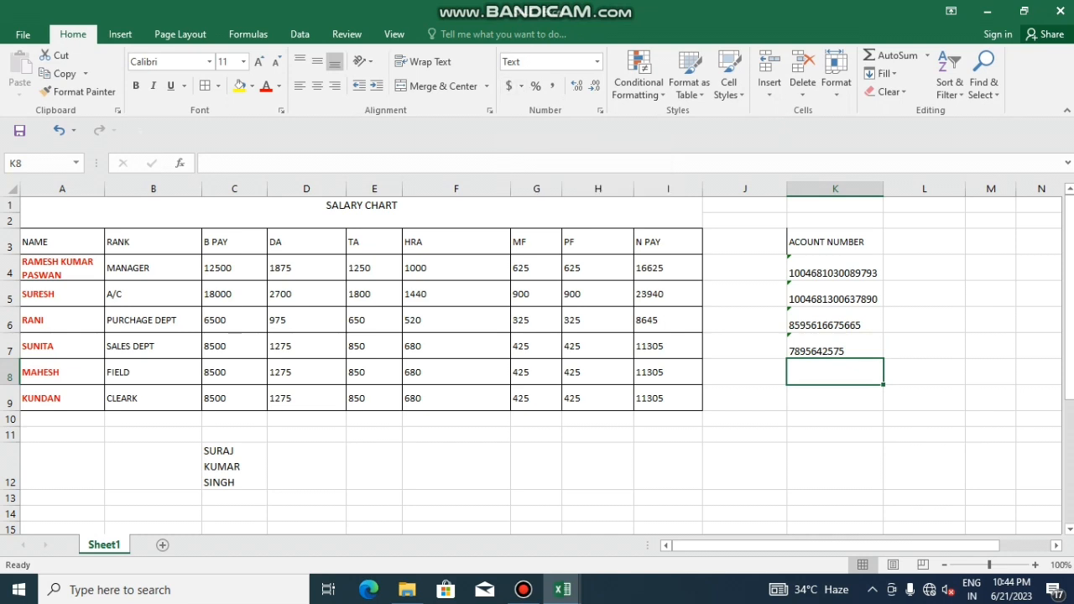
Give the pay figures in C4:I9 Accounting format with thousands separators
{"action": "left_click_drag", "start_coordinate": [304, 268], "coordinate": [304, 399]}
{"action": "left_click", "coordinate": [234, 268]}
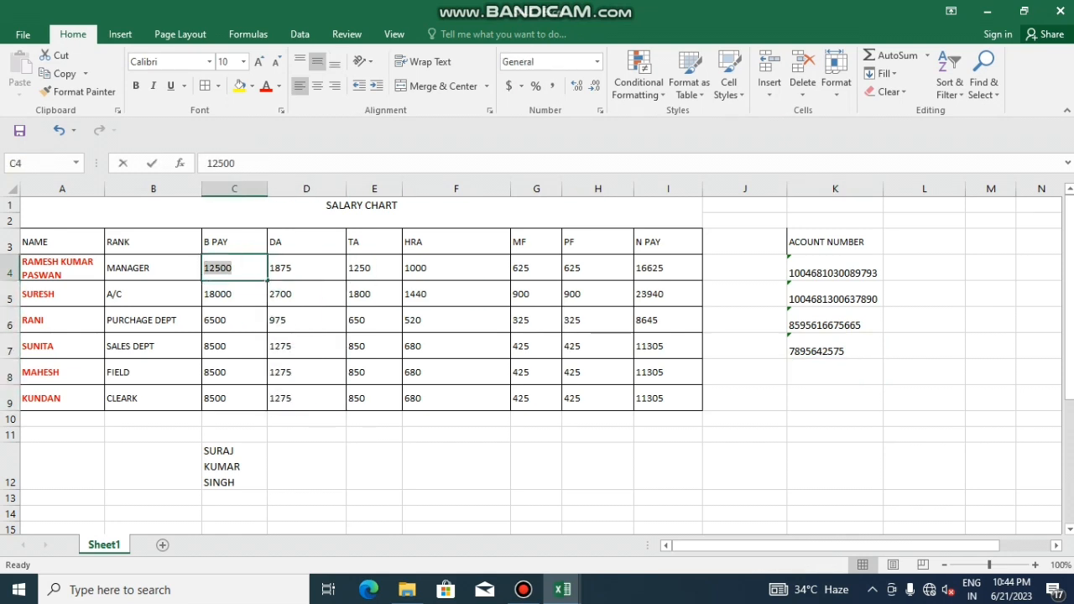
{"action": "left_click", "coordinate": [153, 372]}
{"action": "left_click", "coordinate": [234, 267]}
{"action": "left_click_drag", "start_coordinate": [234, 267], "coordinate": [667, 397]}
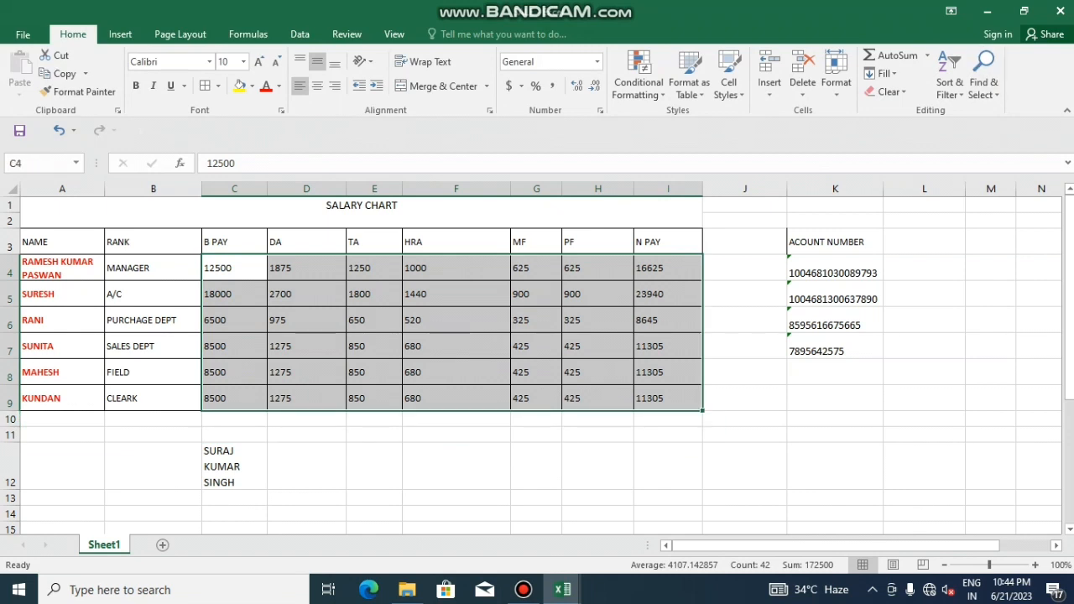
{"action": "left_click", "coordinate": [508, 86]}
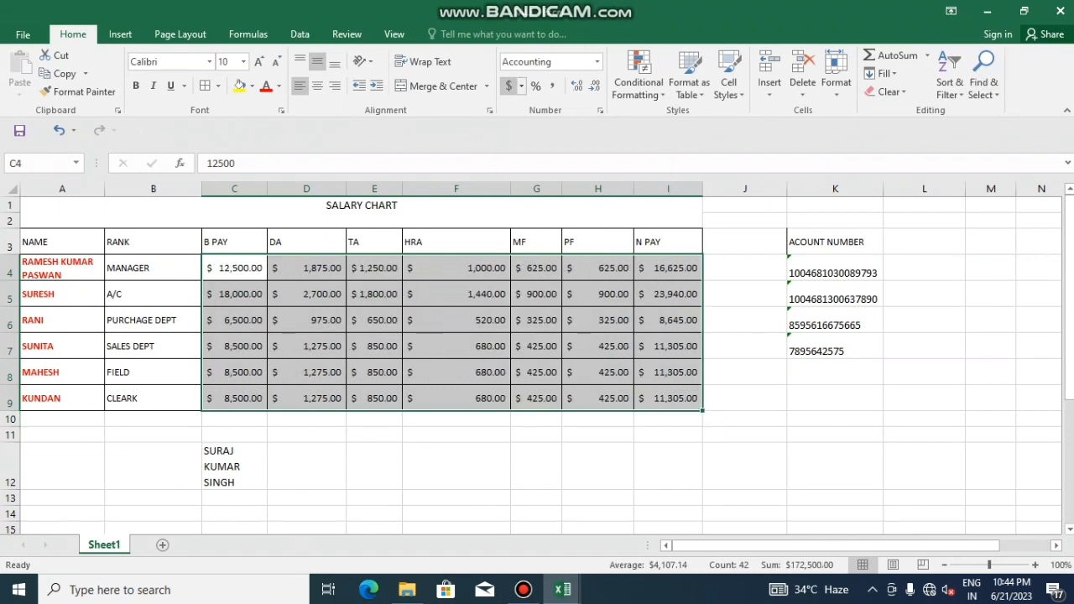
{"action": "left_click", "coordinate": [535, 86]}
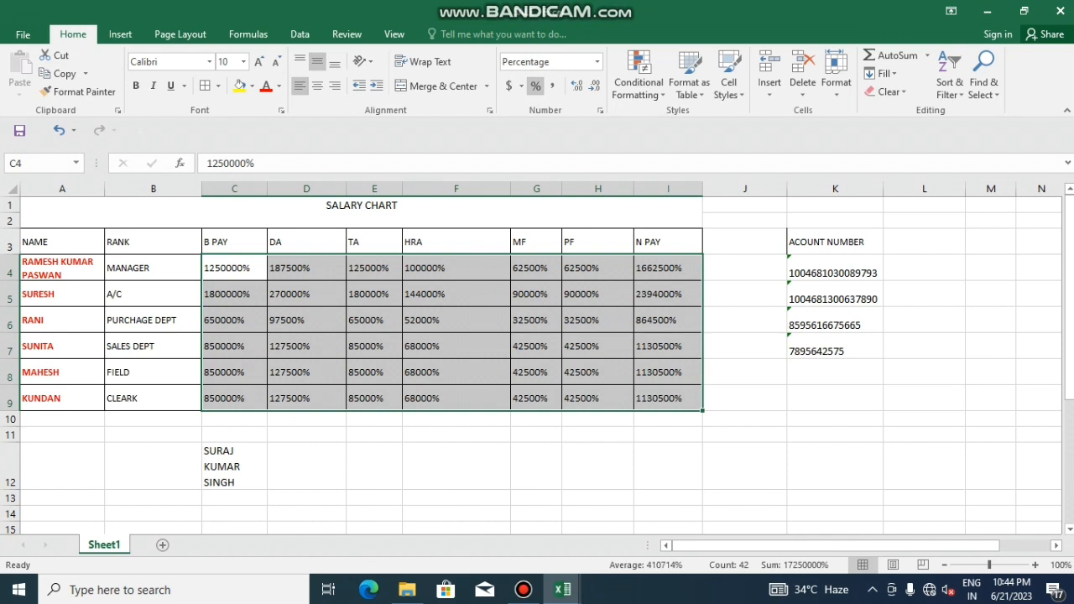
{"action": "left_click", "coordinate": [551, 86]}
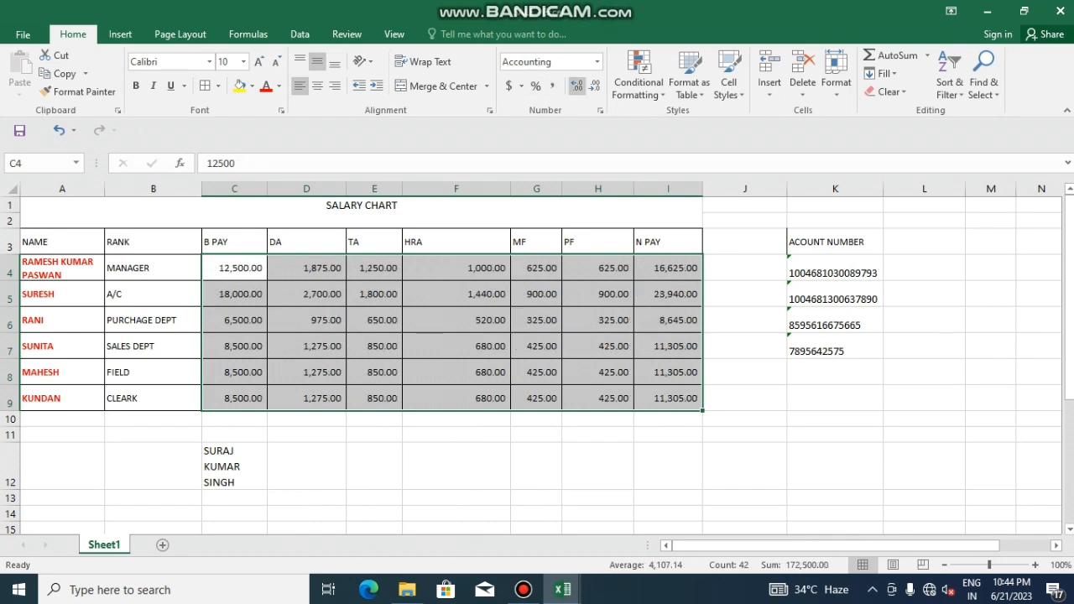
Adjust the pay figures to show exactly two decimals, like 12,500.00
{"action": "left_click", "coordinate": [577, 86]}
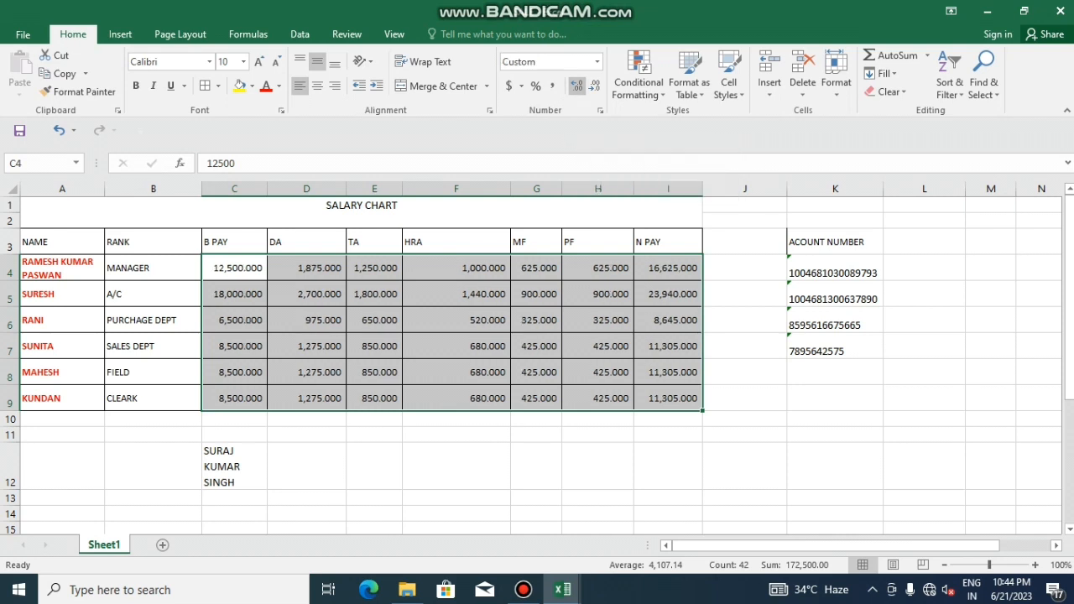
{"action": "left_click", "coordinate": [594, 85]}
{"action": "left_click", "coordinate": [593, 85]}
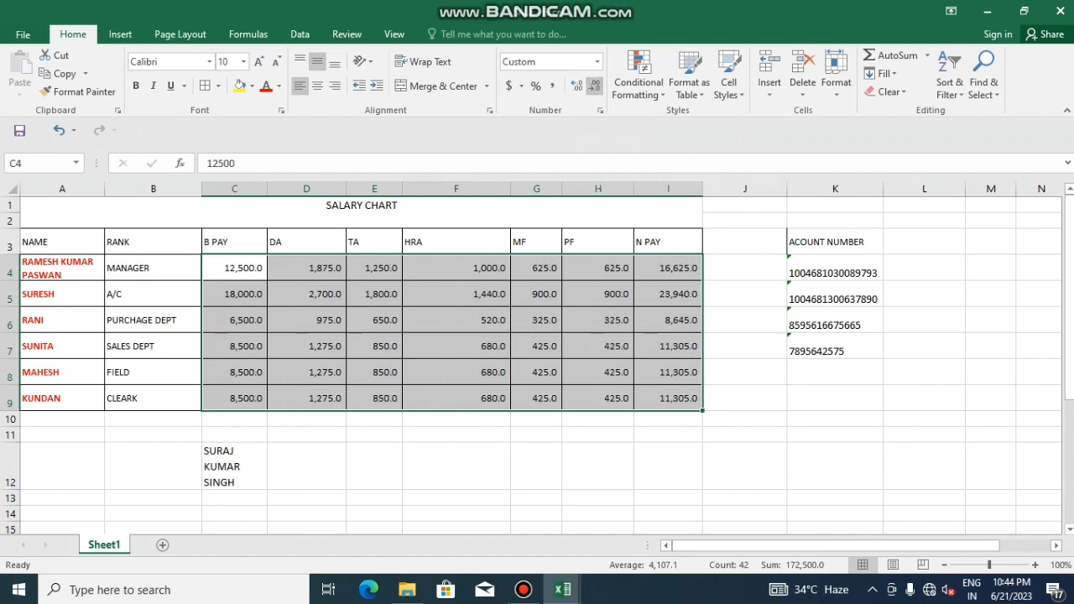
{"action": "left_click", "coordinate": [577, 86]}
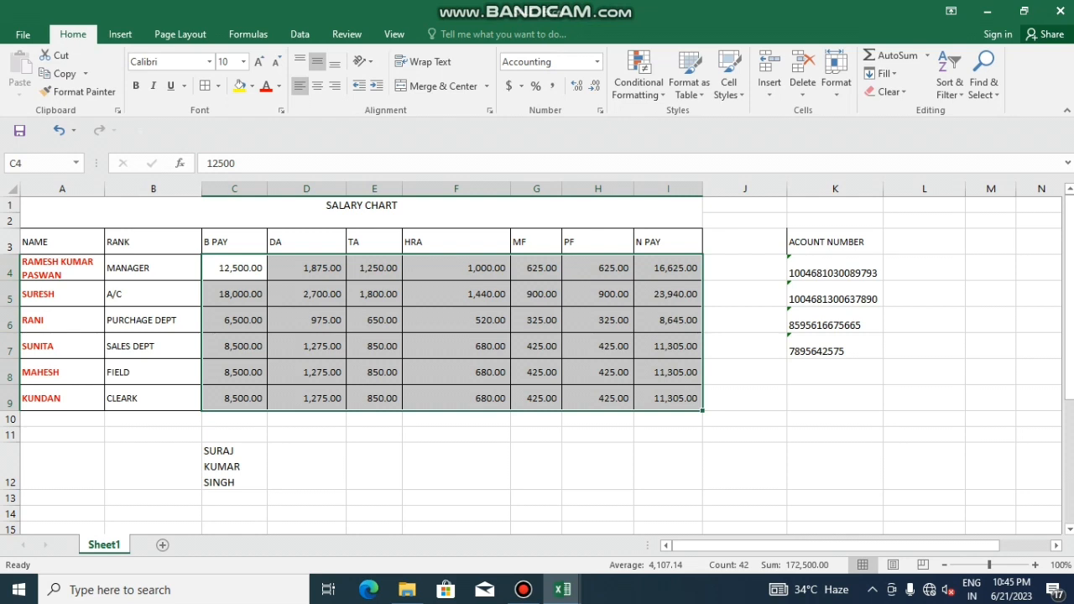
{"action": "left_click", "coordinate": [306, 467]}
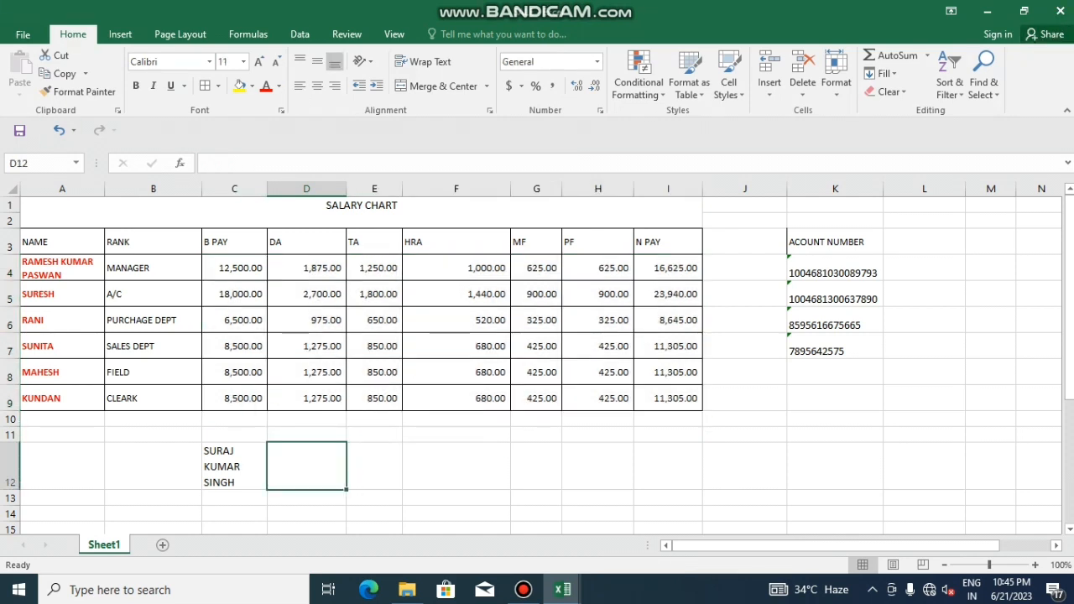
Apply the Red-Yellow-Green colour scale to the salary chart A3:I9
{"action": "left_click_drag", "start_coordinate": [33, 243], "coordinate": [715, 421]}
{"action": "left_click", "coordinate": [637, 82]}
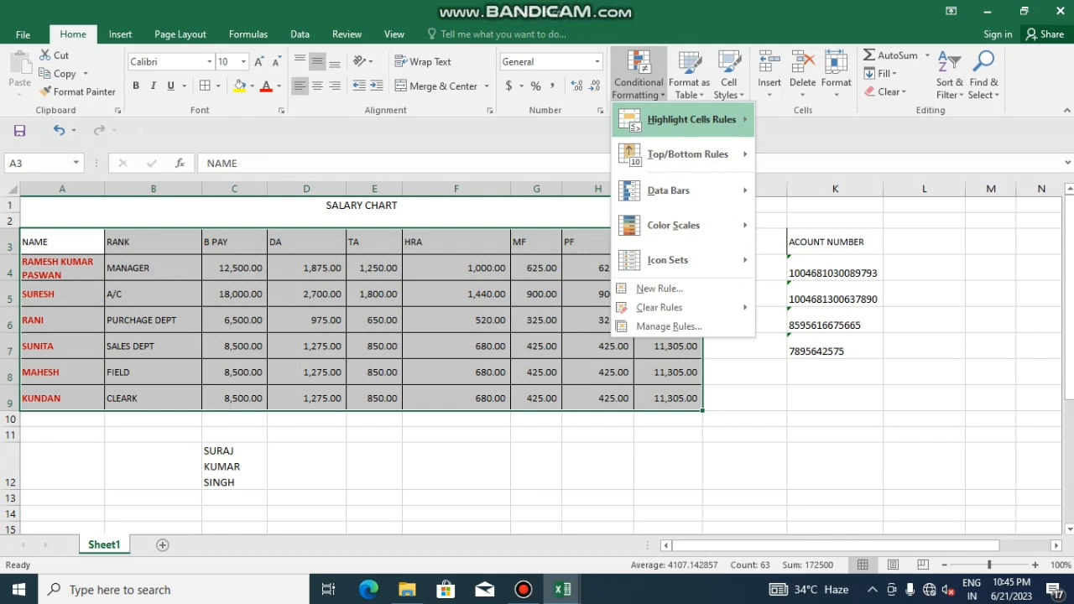
{"action": "mouse_move", "coordinate": [691, 119]}
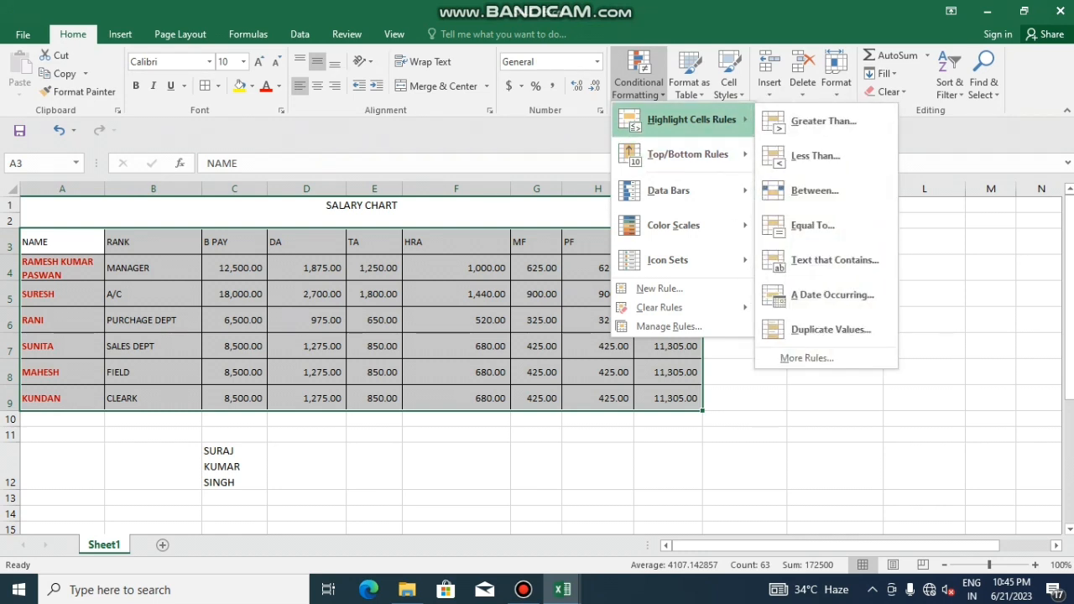
{"action": "mouse_move", "coordinate": [673, 225]}
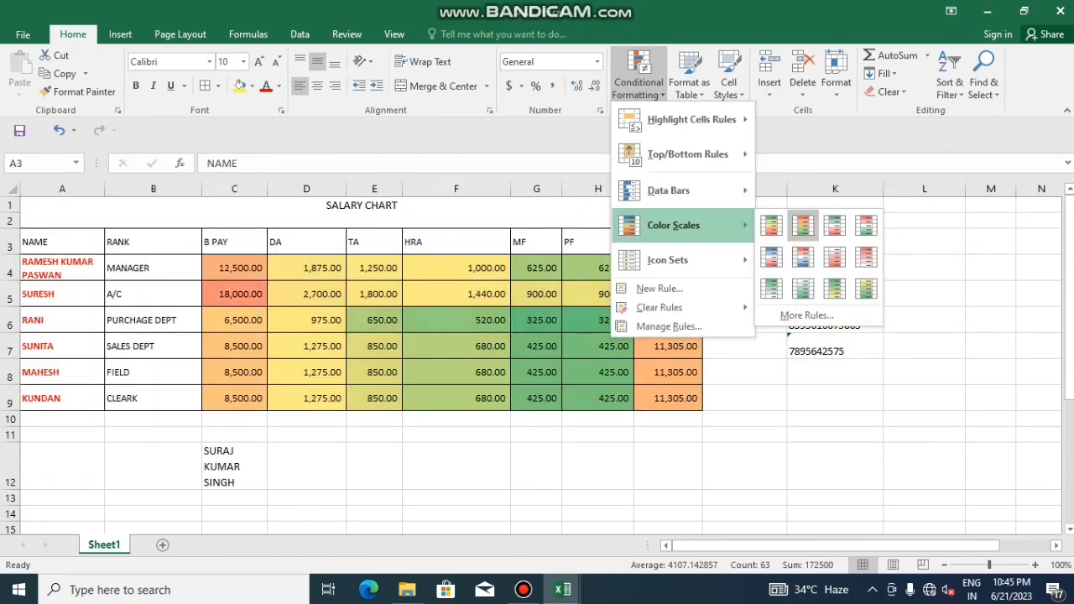
{"action": "left_click", "coordinate": [802, 225]}
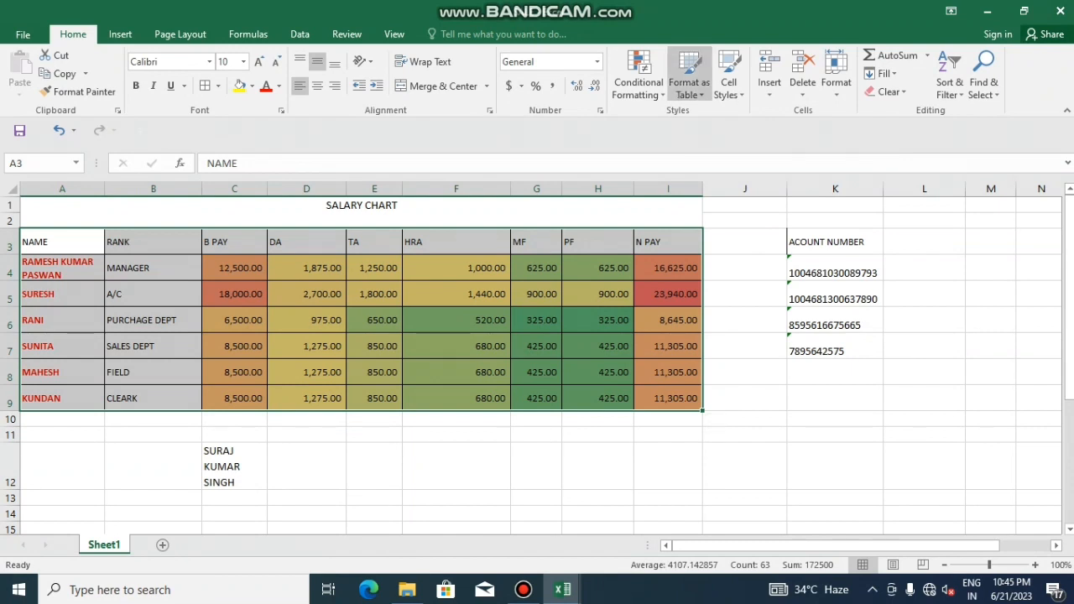
Format A3:I9 as a dark-style table with headers, creating Table1 with filter buttons
{"action": "left_click", "coordinate": [689, 74]}
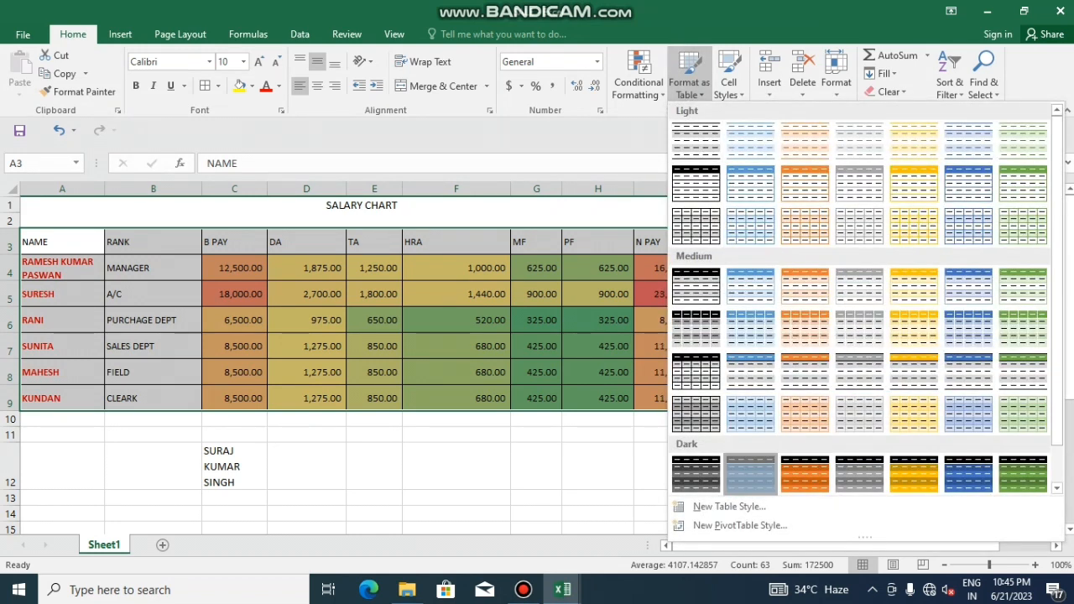
{"action": "left_click", "coordinate": [750, 474]}
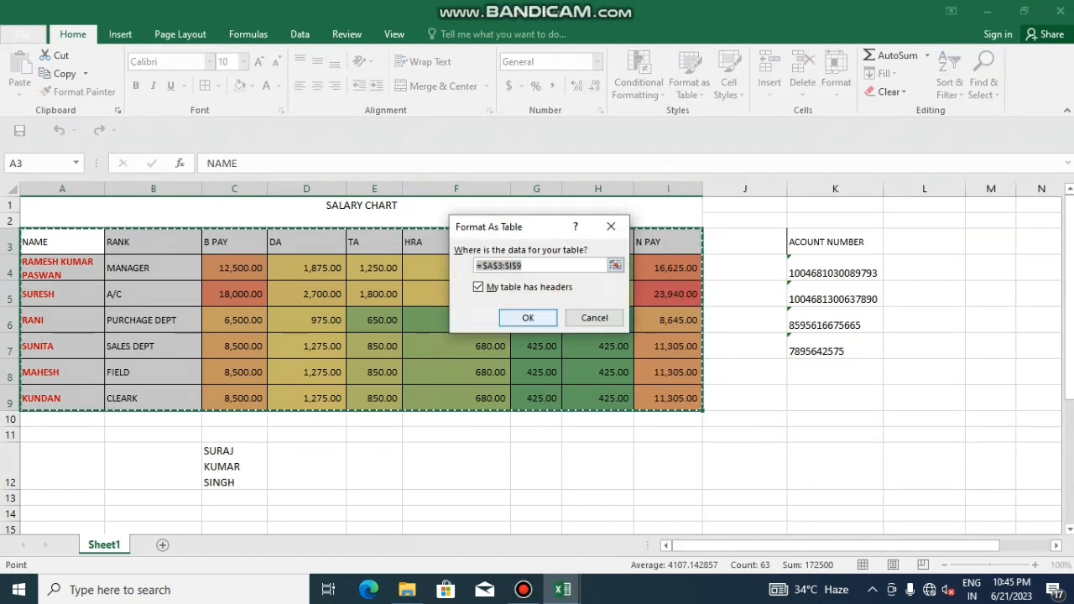
{"action": "key", "text": "Return"}
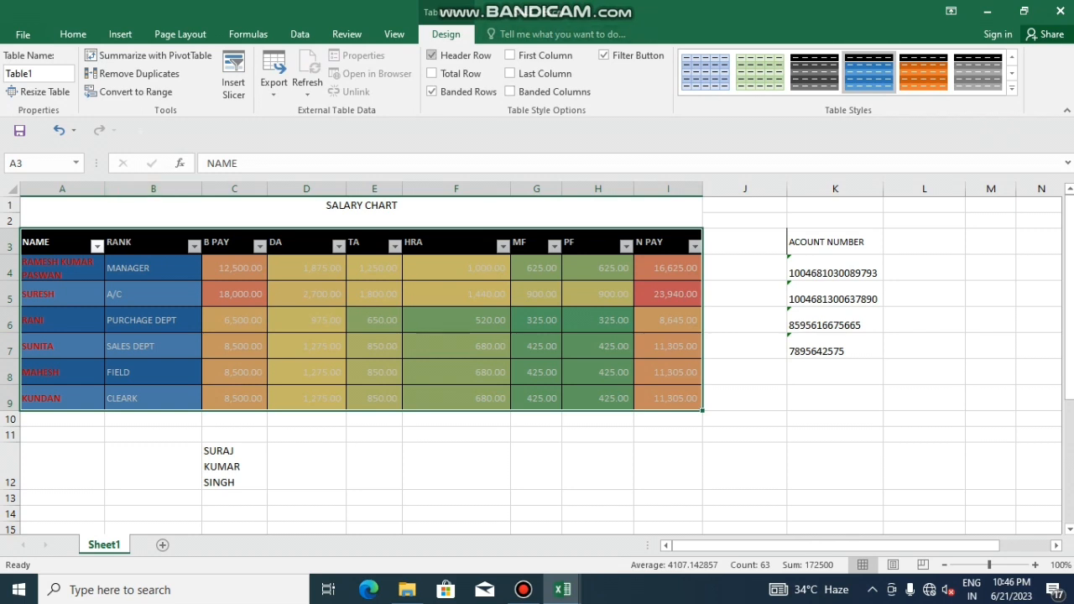
{"action": "left_click", "coordinate": [73, 34]}
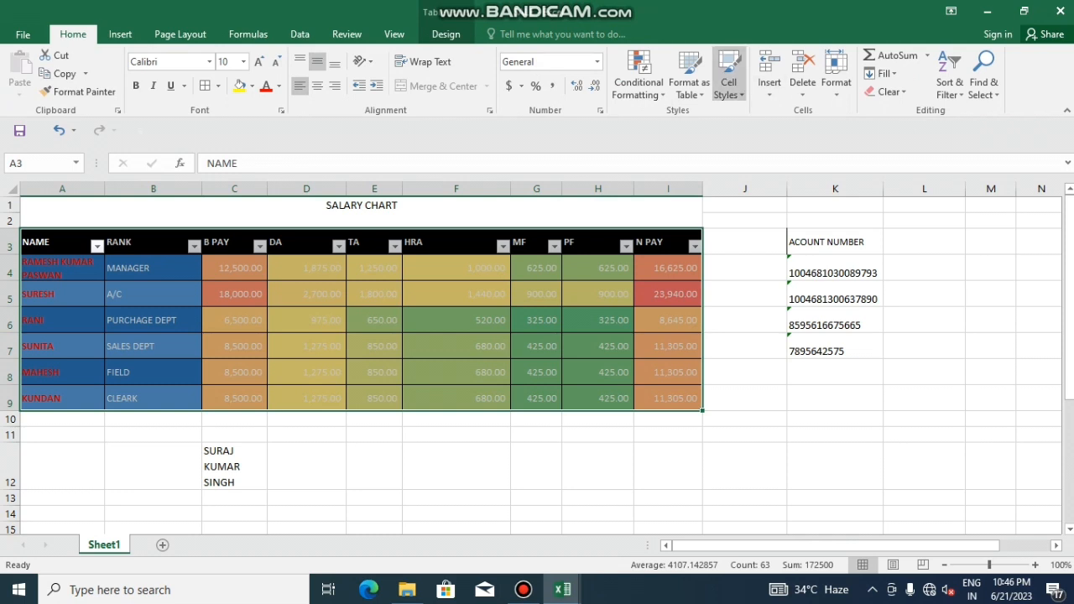
Apply the 40% - Accent5 cell style to the whole salary chart
{"action": "left_click", "coordinate": [728, 84]}
{"action": "key", "text": "Escape"}
{"action": "left_click_drag", "start_coordinate": [52, 242], "coordinate": [671, 400]}
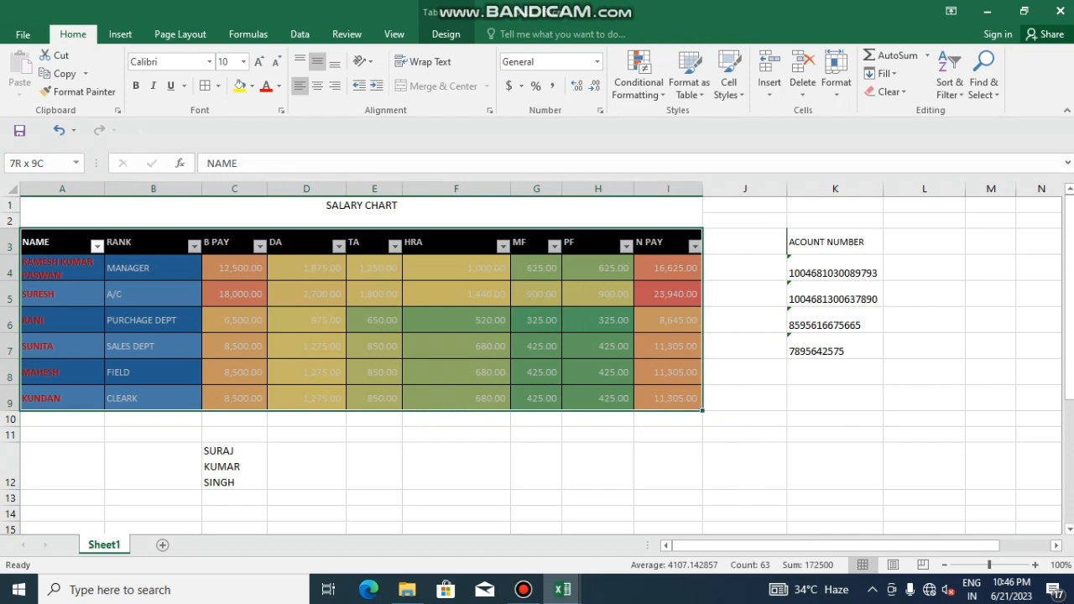
{"action": "left_click", "coordinate": [728, 84]}
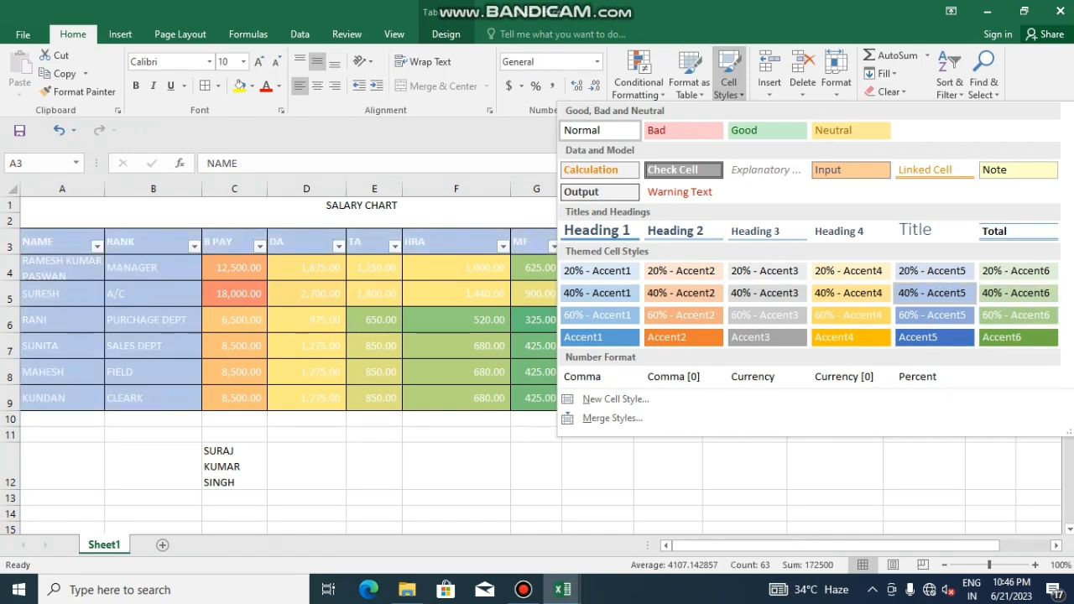
{"action": "left_click", "coordinate": [934, 293]}
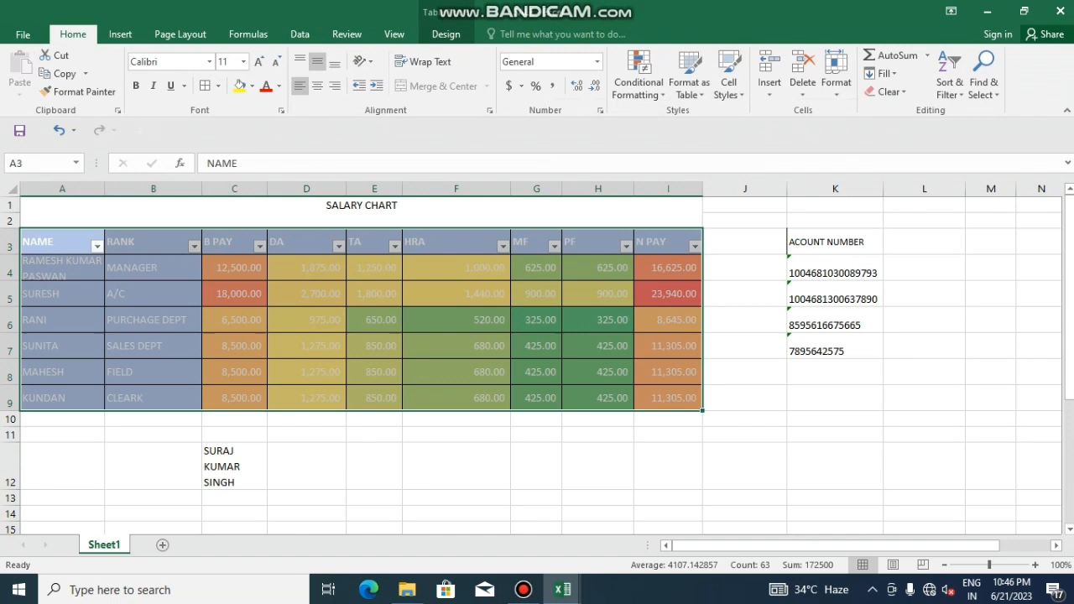
{"action": "left_click", "coordinate": [456, 397]}
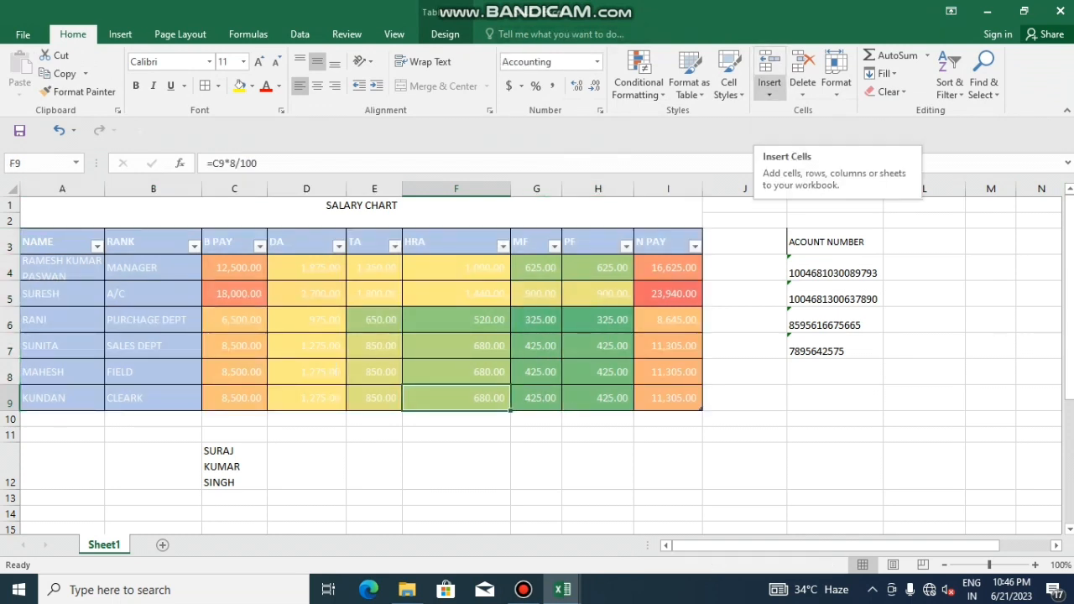
Undo the 40% - Accent5 style and the table formatting, then select row 4
{"action": "key", "text": "ctrl+z"}
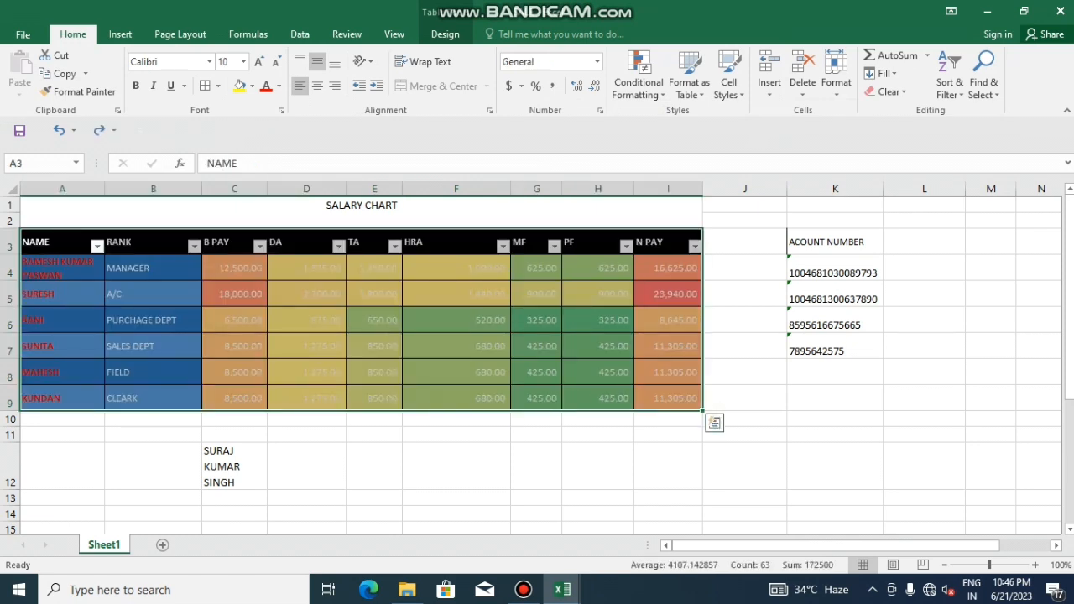
{"action": "key", "text": "ctrl+z"}
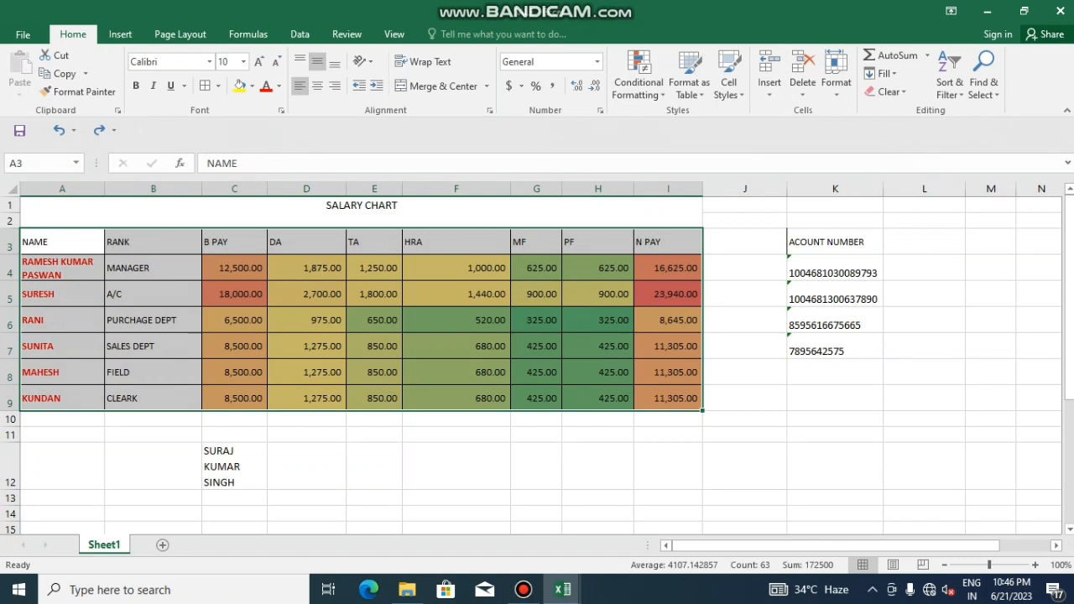
{"action": "left_click", "coordinate": [10, 268]}
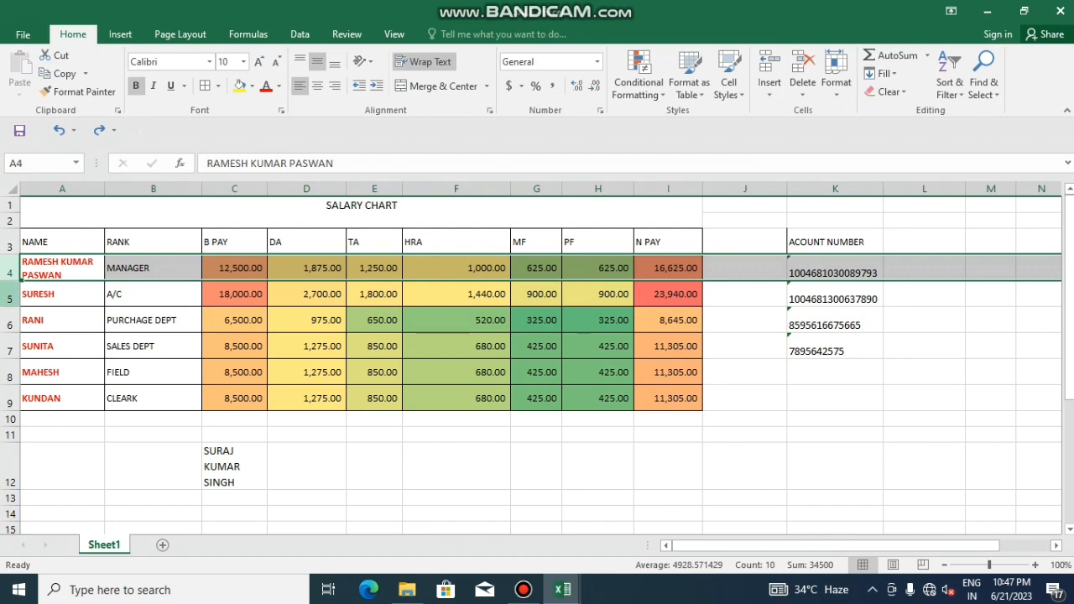
Insert a blank row 5 above the second employee's row and check D4's formula
{"action": "left_click", "coordinate": [10, 294]}
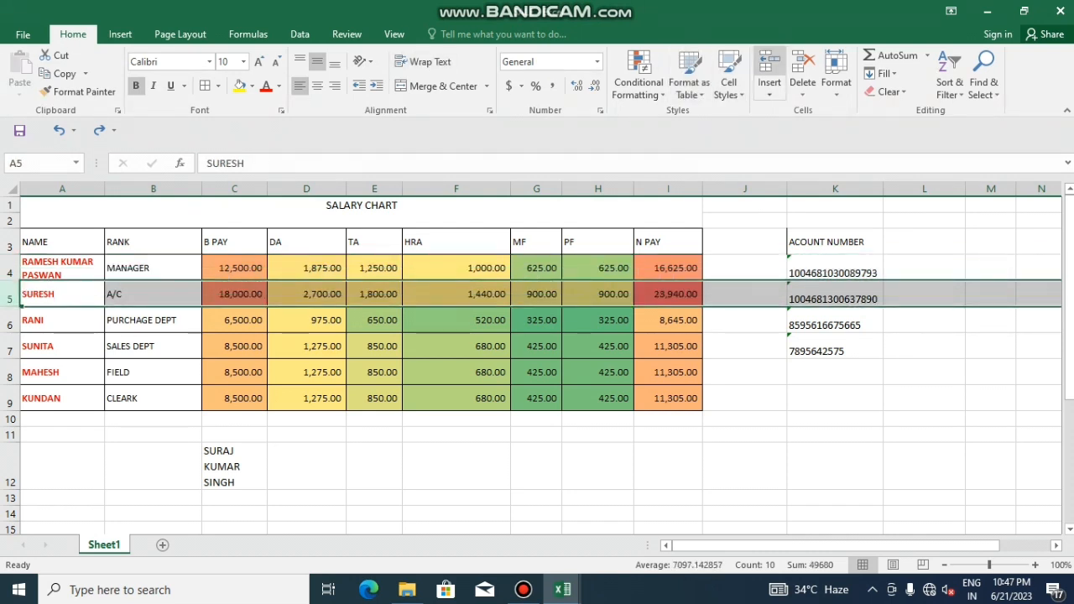
{"action": "left_click", "coordinate": [769, 84]}
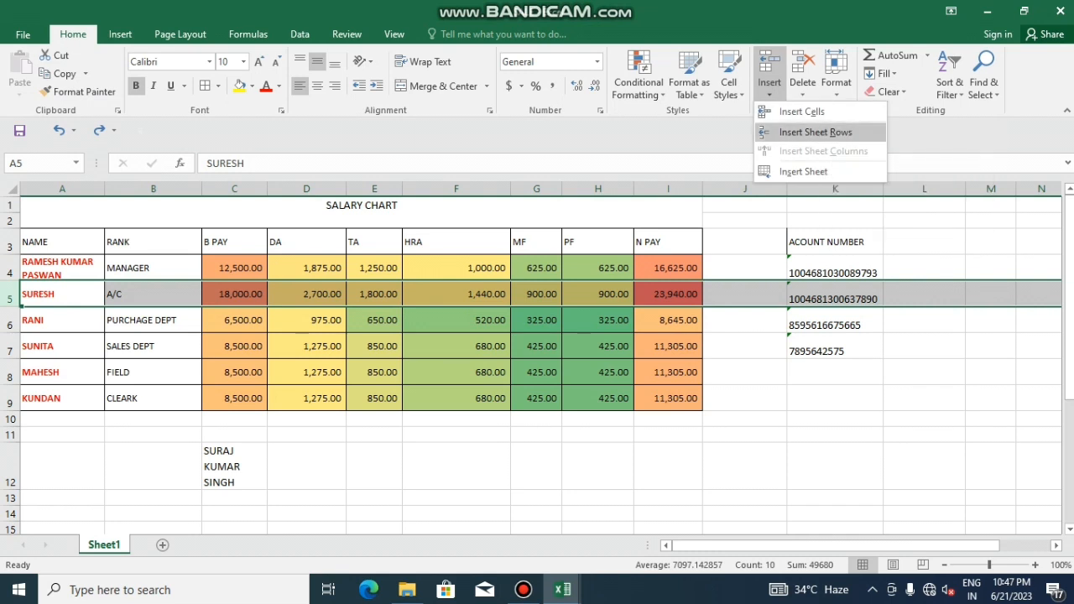
{"action": "left_click", "coordinate": [792, 111]}
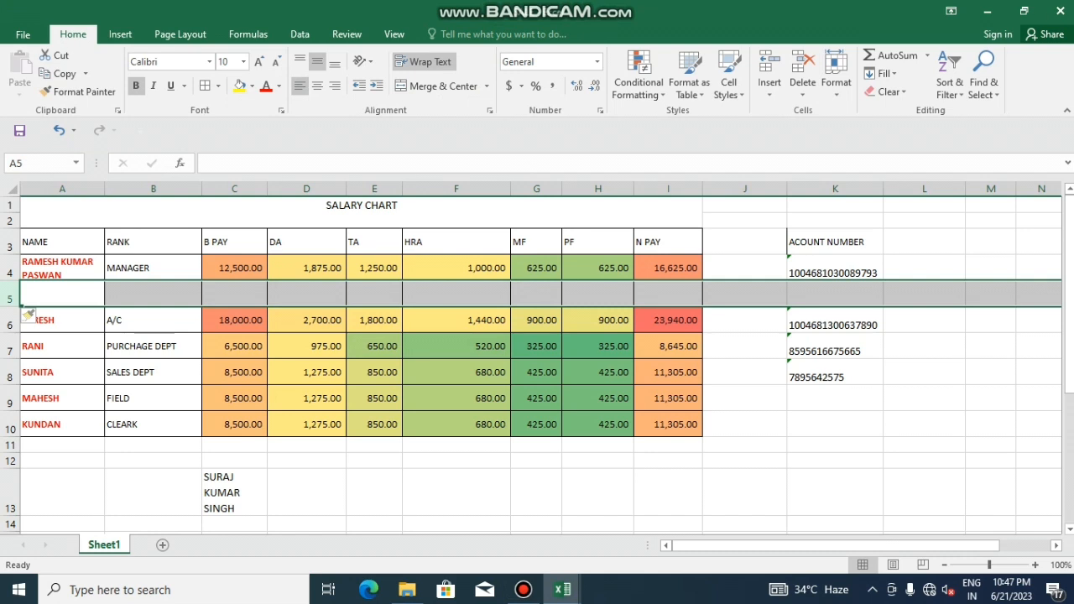
{"action": "left_click", "coordinate": [306, 269]}
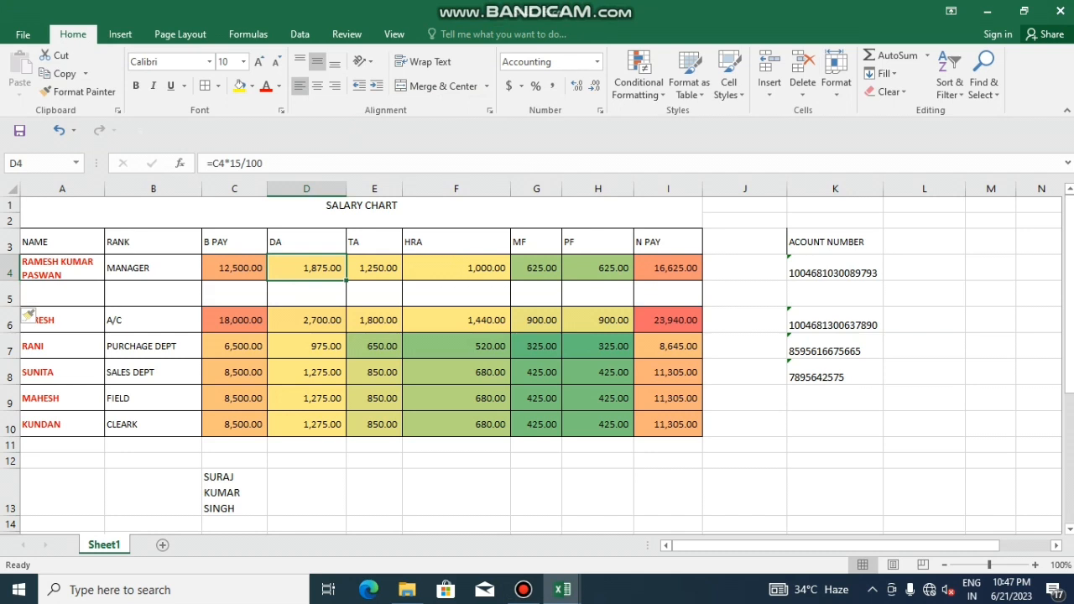
{"action": "left_click", "coordinate": [234, 189]}
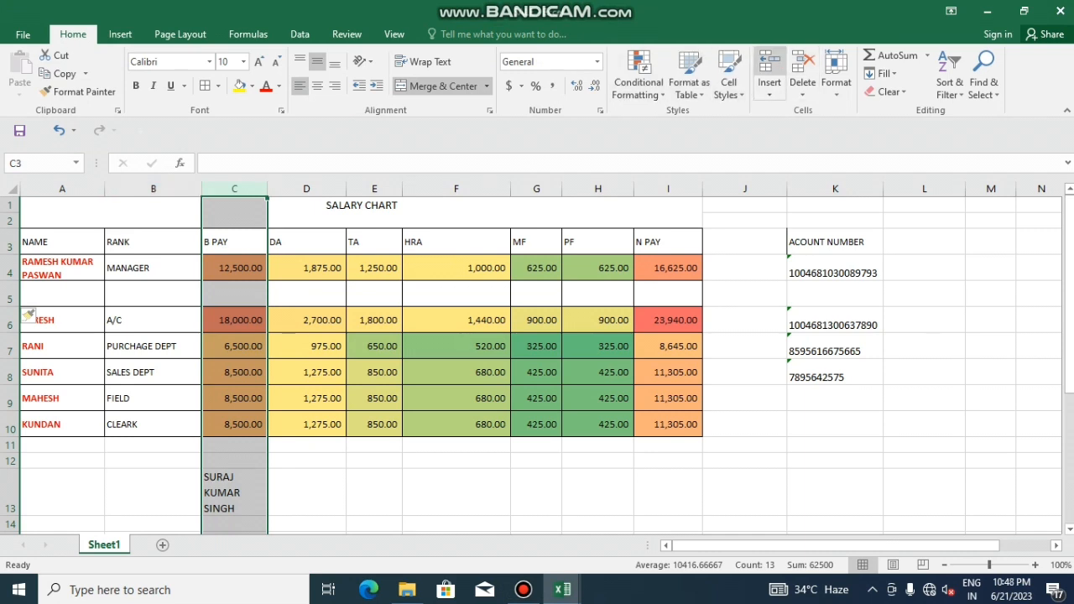
Insert a new column C headed MOB before B PAY
{"action": "left_click", "coordinate": [769, 67]}
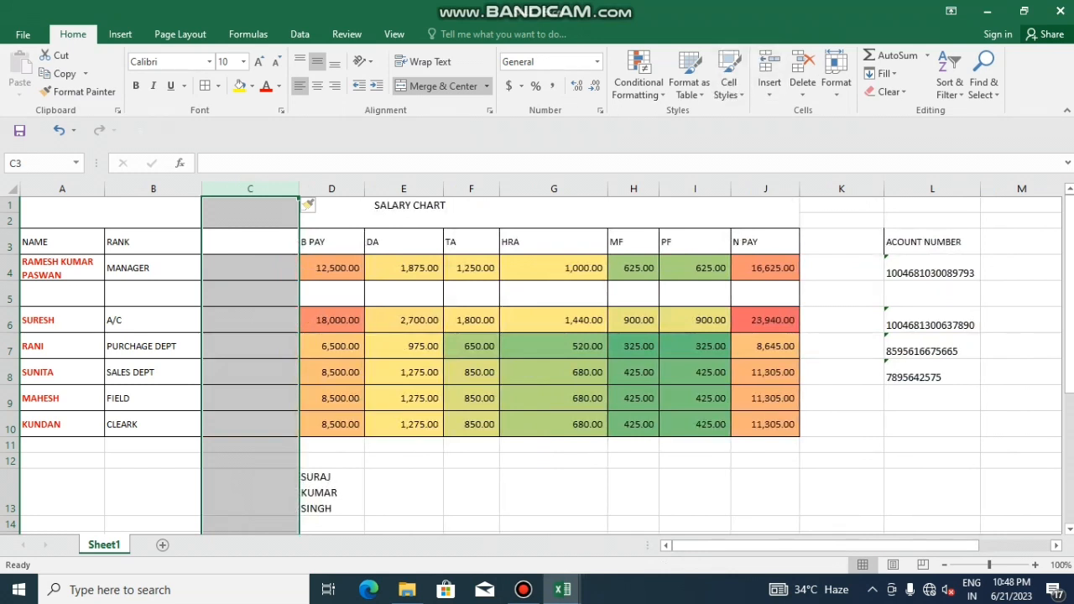
{"action": "left_click", "coordinate": [250, 241]}
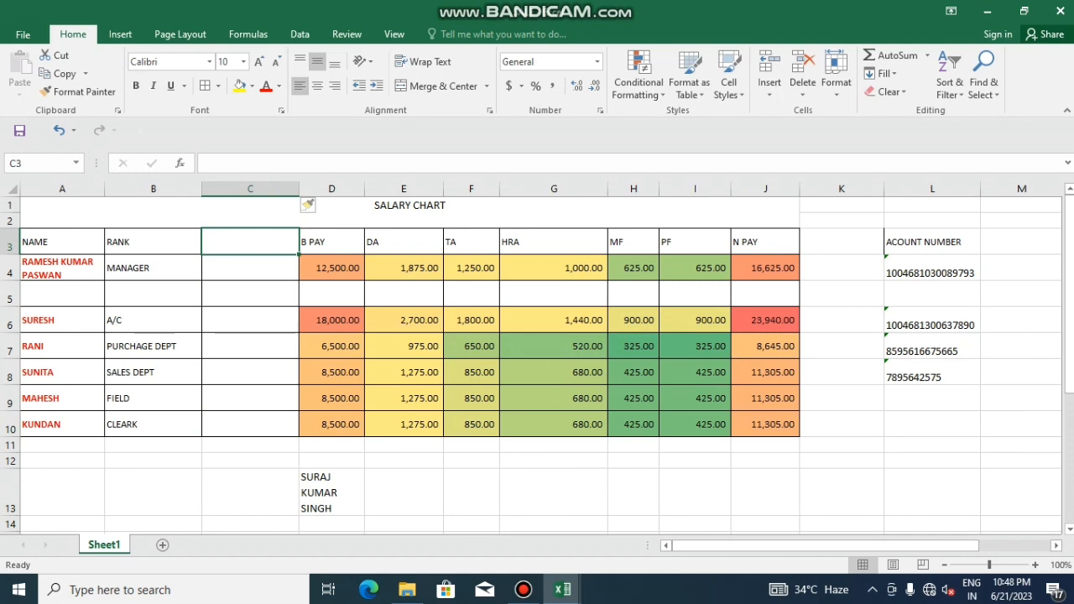
{"action": "type", "text": "MOB"}
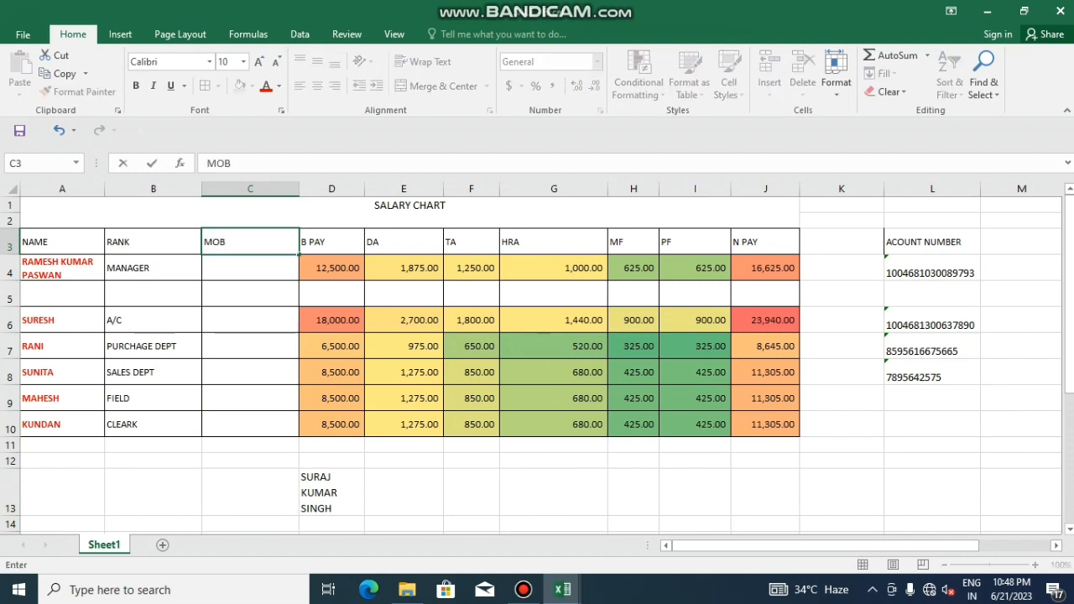
{"action": "key", "text": "Return"}
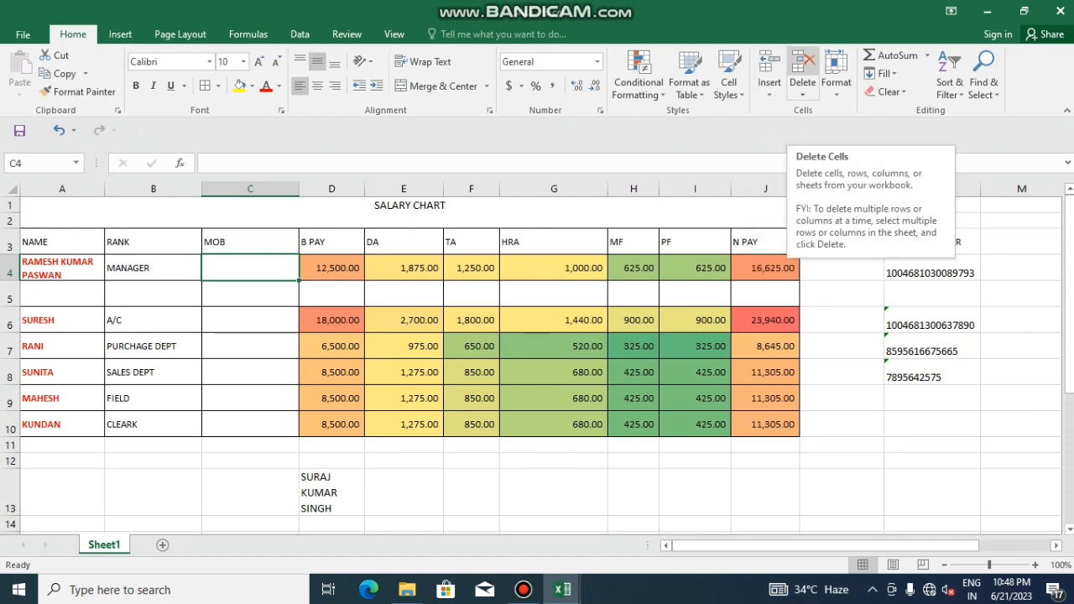
Delete the blank row 5 and the MOB column, then check D7 references C7
{"action": "left_click", "coordinate": [11, 295]}
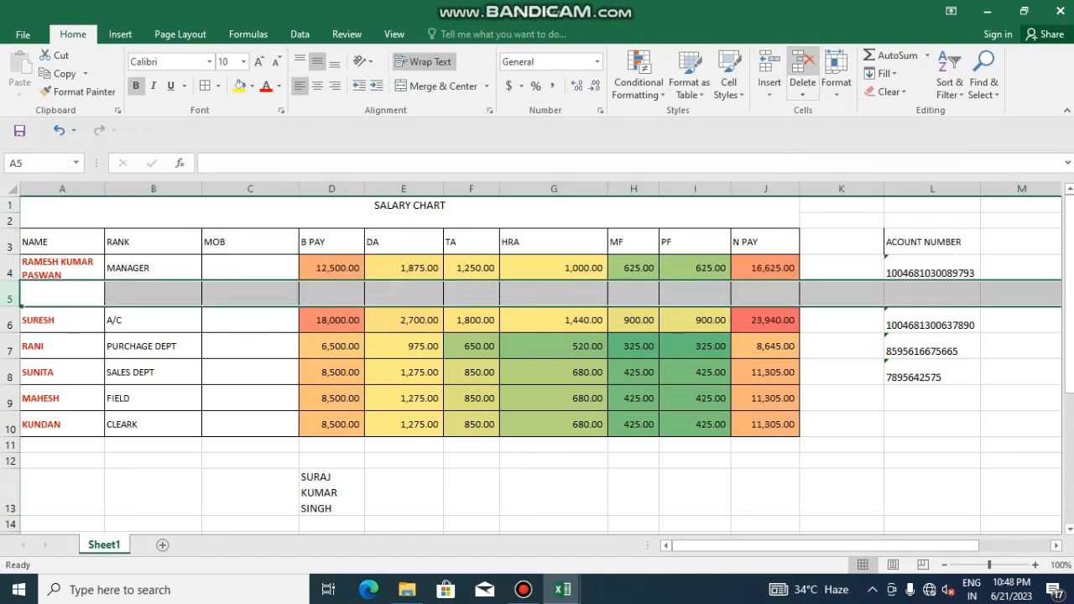
{"action": "left_click", "coordinate": [802, 71]}
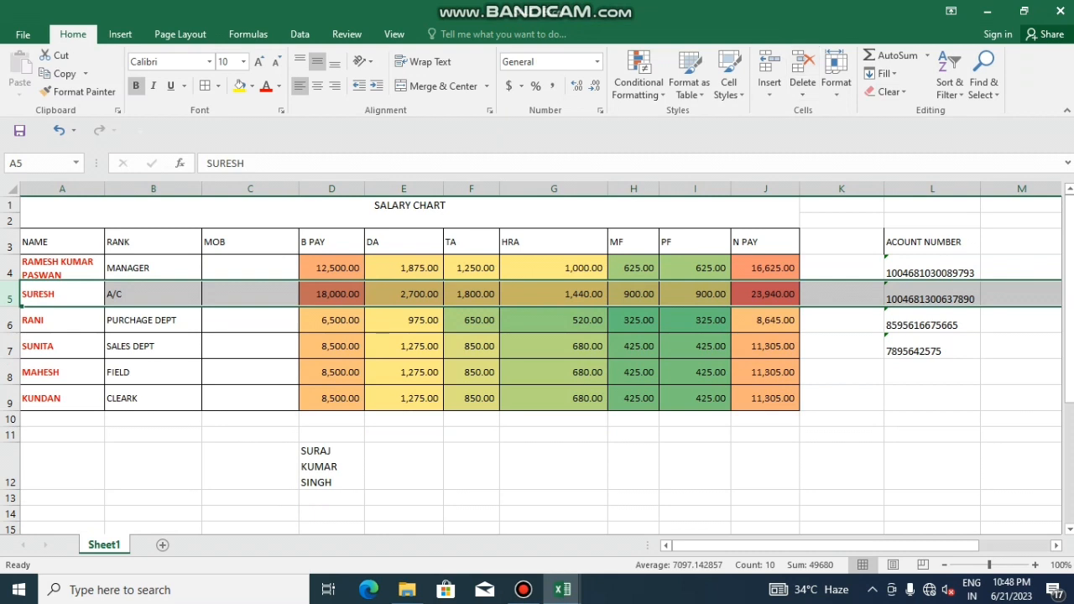
{"action": "left_click", "coordinate": [250, 189]}
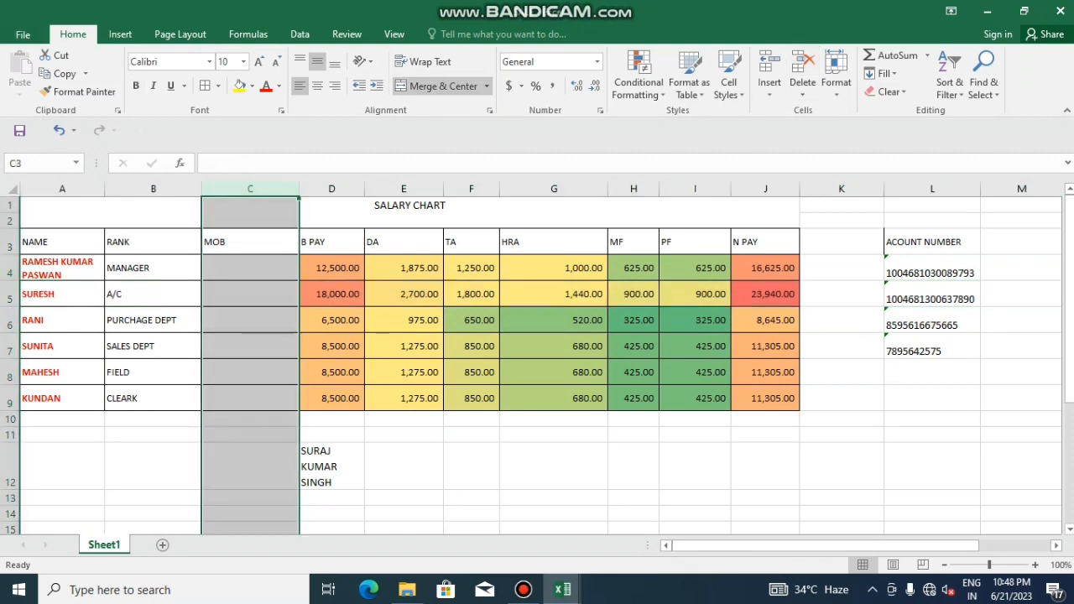
{"action": "left_click", "coordinate": [802, 72]}
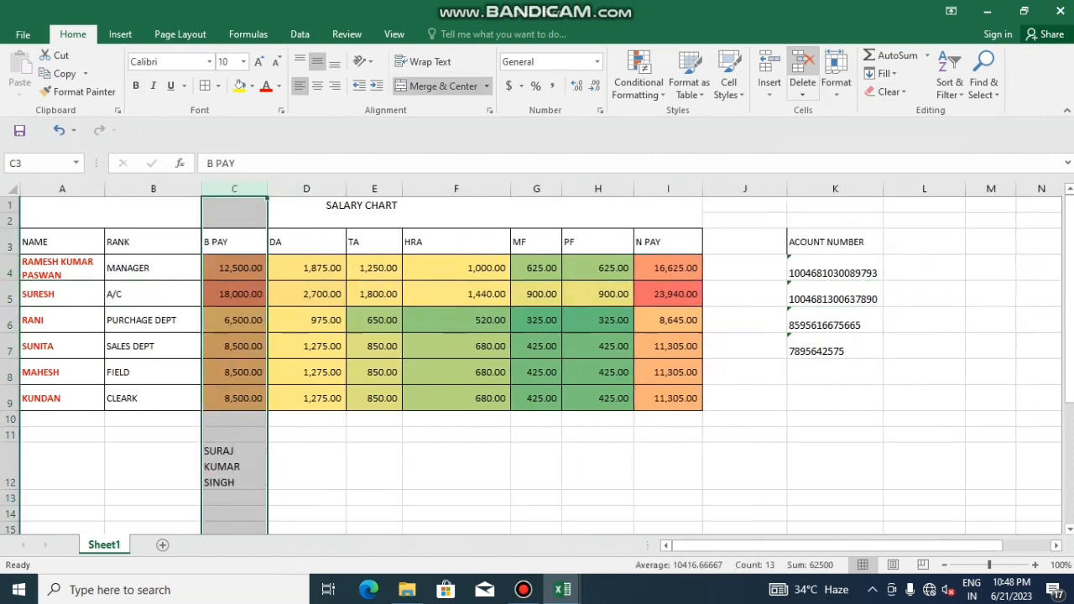
{"action": "double_click", "coordinate": [300, 345]}
Set the row height of the salary chart rows 3–9 to 40
{"action": "left_click_drag", "start_coordinate": [38, 241], "coordinate": [696, 407]}
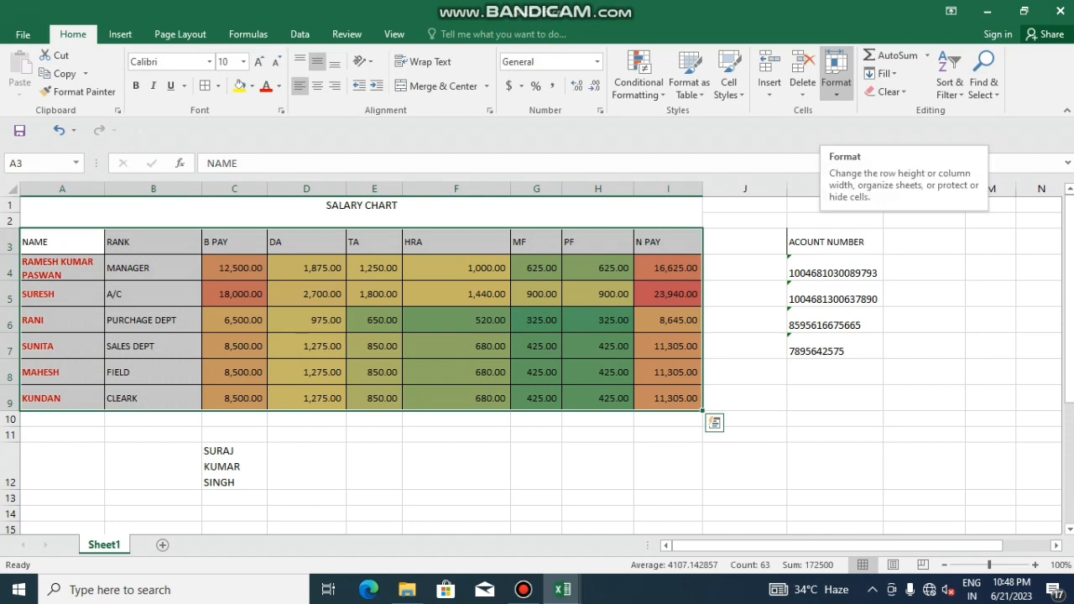
{"action": "left_click", "coordinate": [835, 76]}
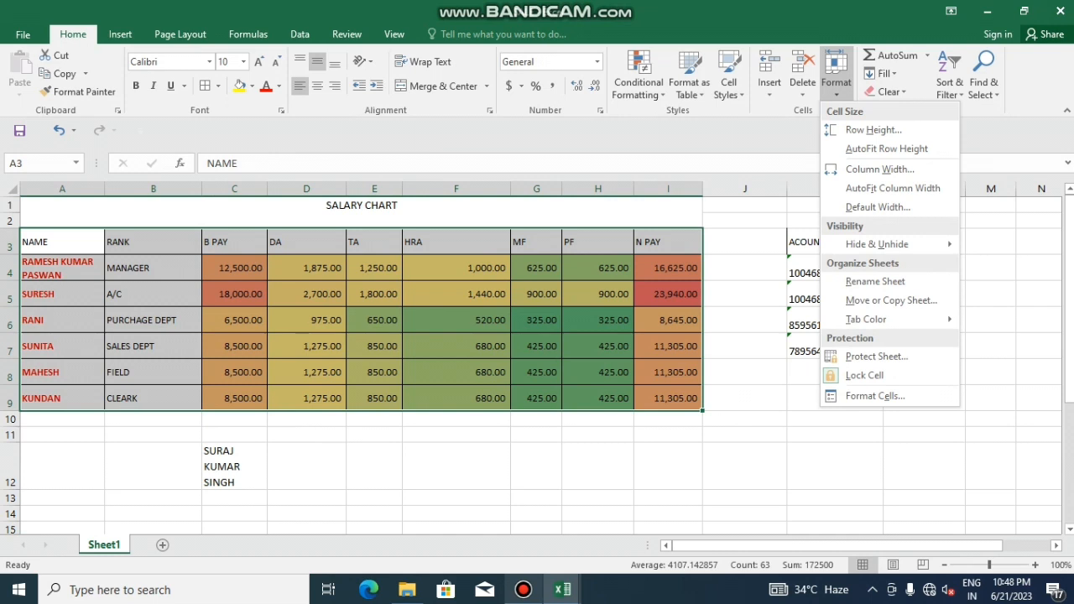
{"action": "left_click", "coordinate": [523, 590]}
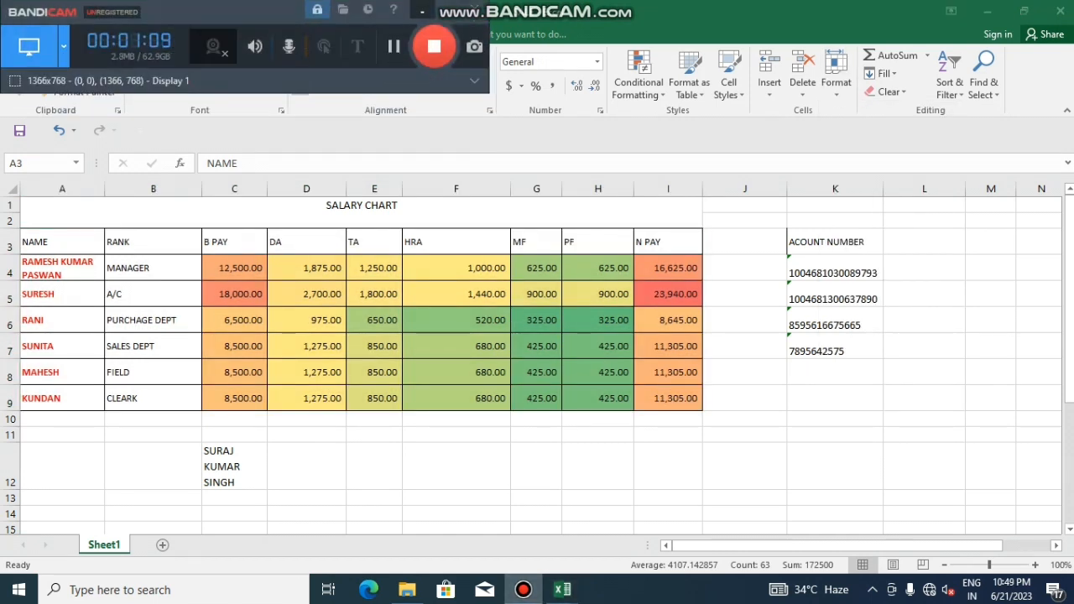
{"action": "left_click", "coordinate": [422, 10]}
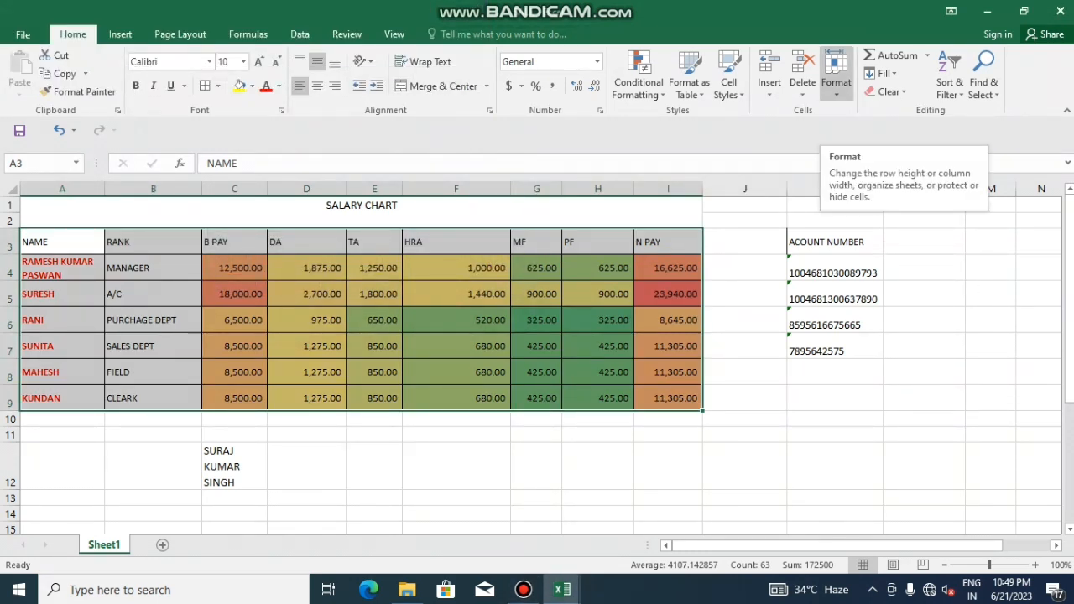
{"action": "left_click_drag", "start_coordinate": [50, 243], "coordinate": [700, 406]}
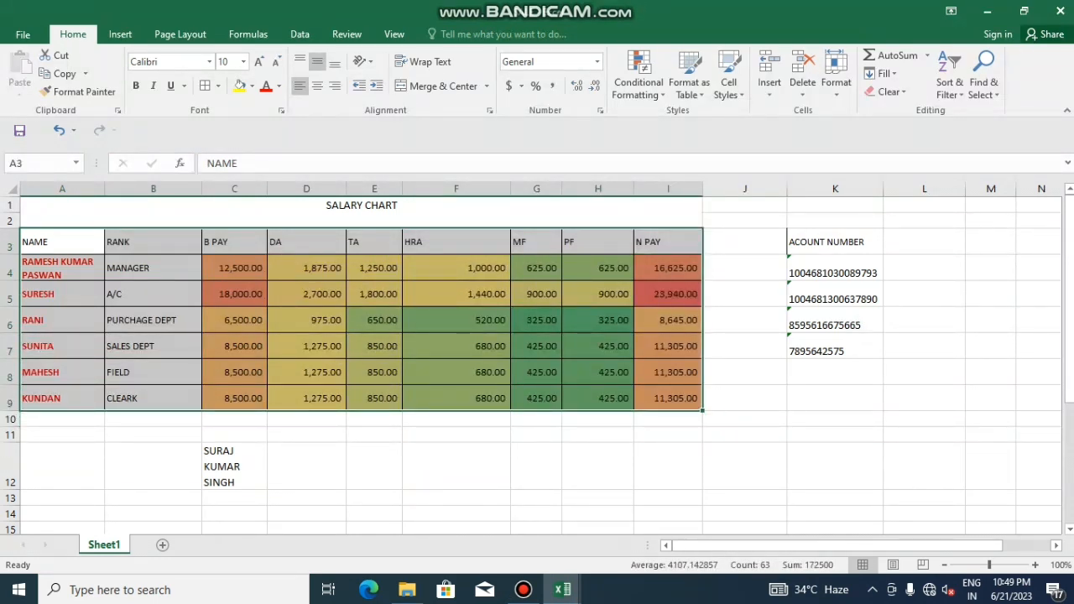
{"action": "left_click", "coordinate": [836, 74]}
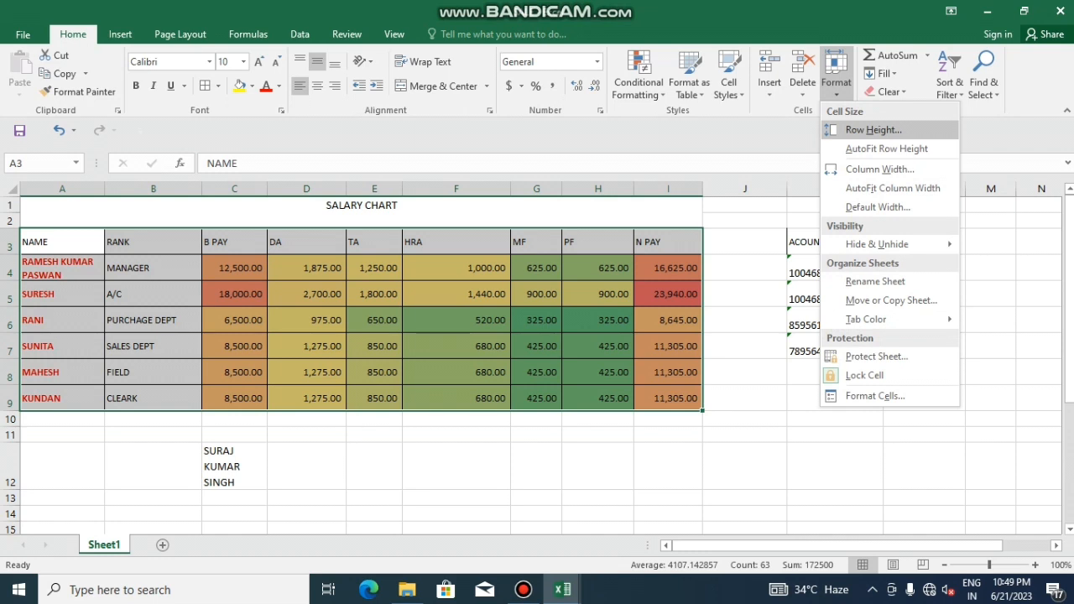
{"action": "left_click", "coordinate": [873, 129]}
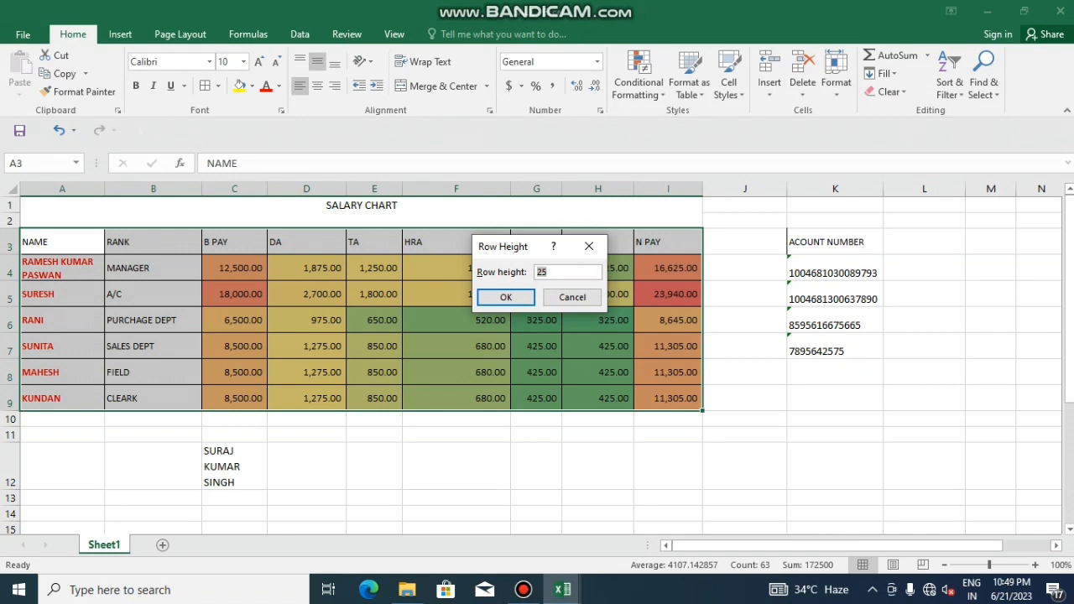
{"action": "type", "text": "40"}
{"action": "key", "text": "Return"}
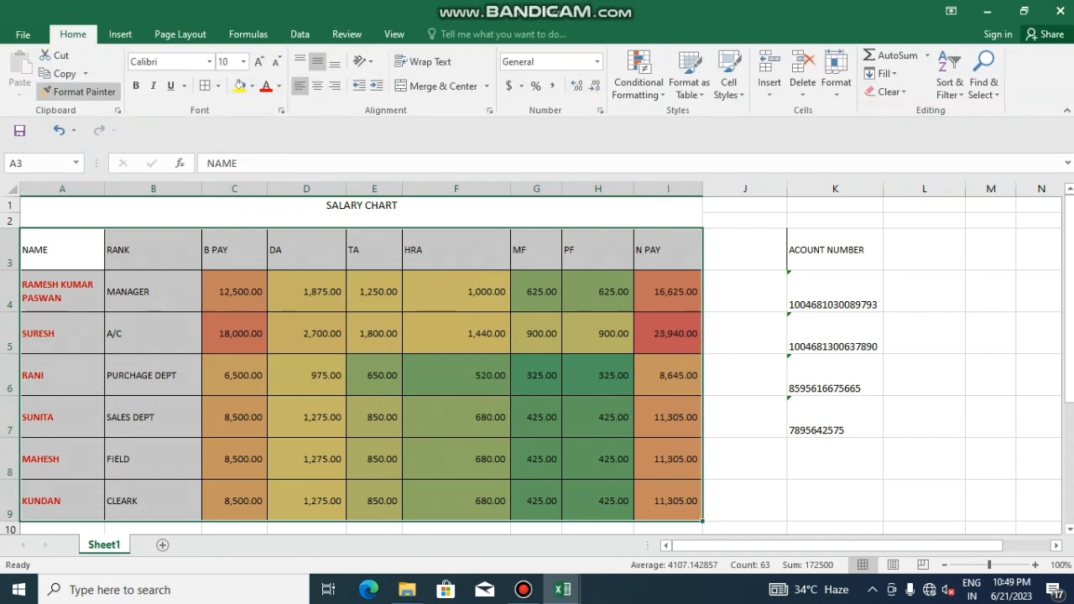
Set the width of columns A–I to 15
{"action": "left_click", "coordinate": [836, 82]}
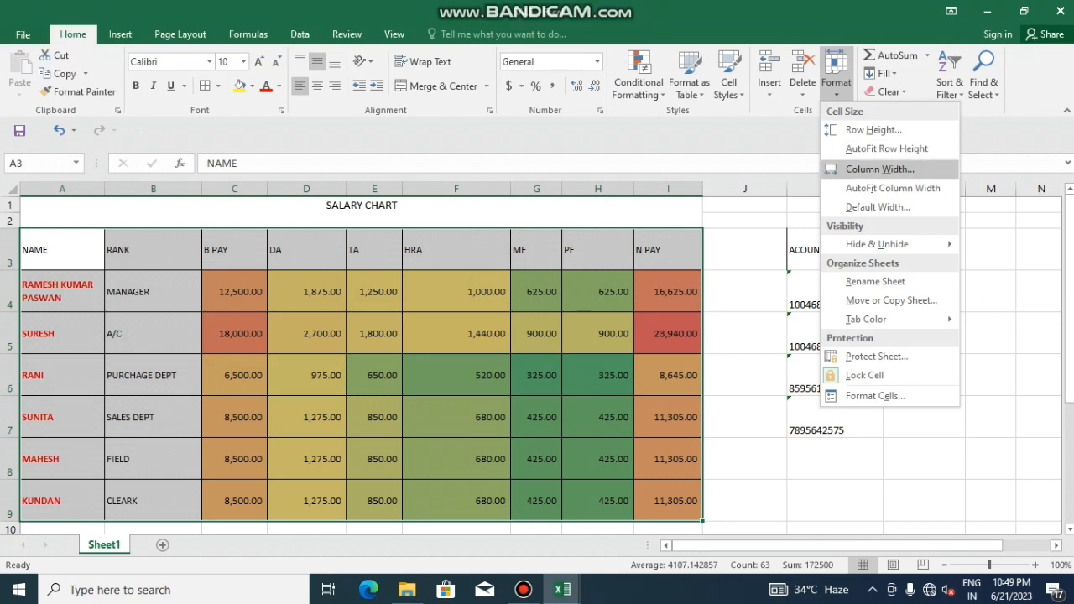
{"action": "left_click", "coordinate": [877, 168]}
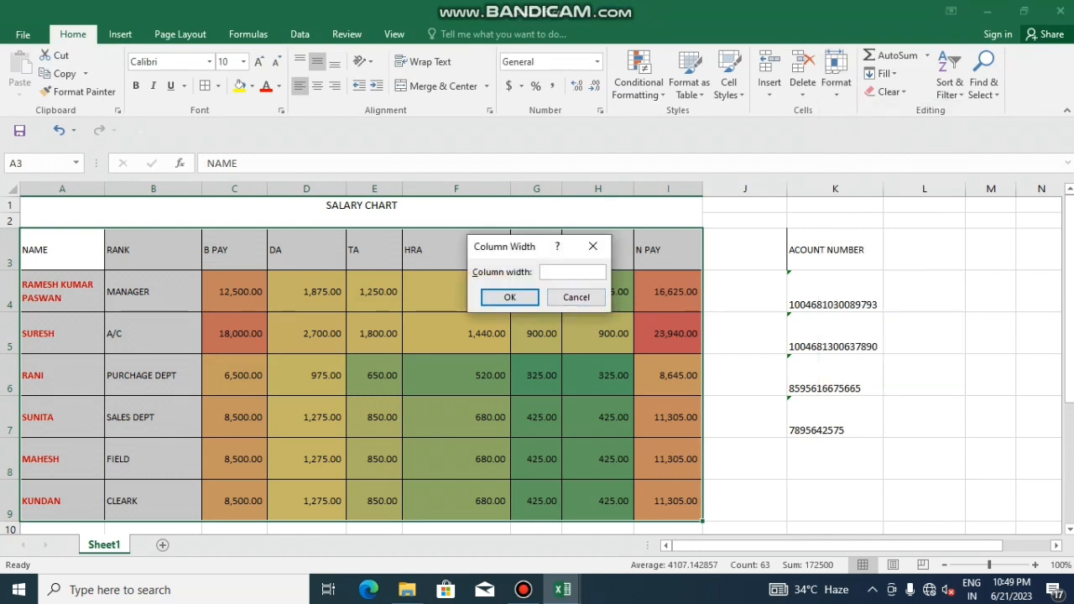
{"action": "type", "text": "15"}
{"action": "key", "text": "Return"}
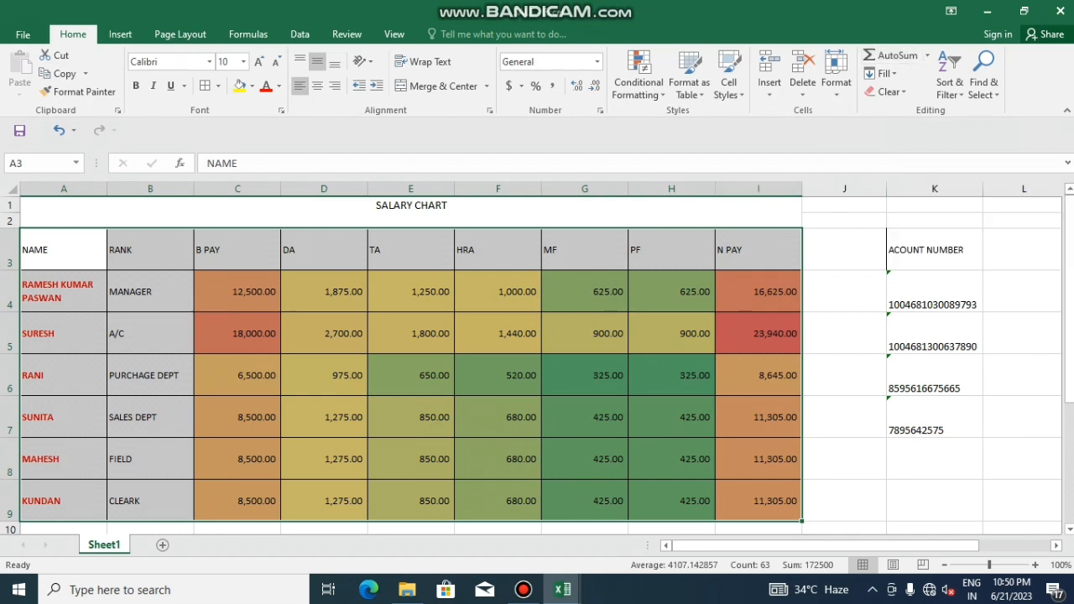
AutoSum the purchase amounts down to row 30, then delete the extra 165000 total in F30
{"action": "scroll", "coordinate": [537, 360], "scroll_direction": "down", "scroll_amount": 8}
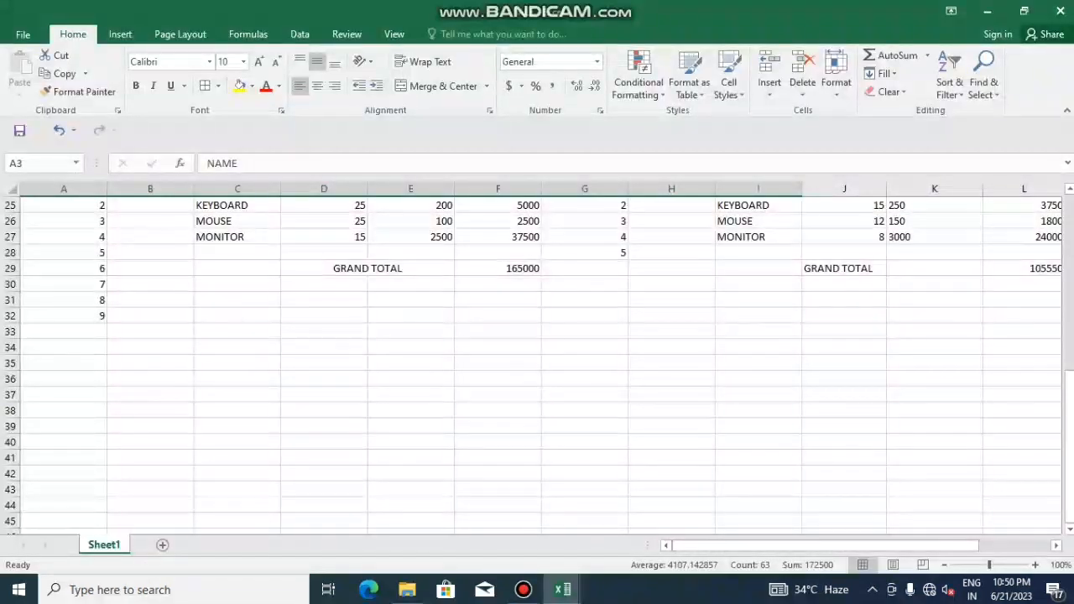
{"action": "scroll", "coordinate": [537, 360], "scroll_direction": "up", "scroll_amount": 2}
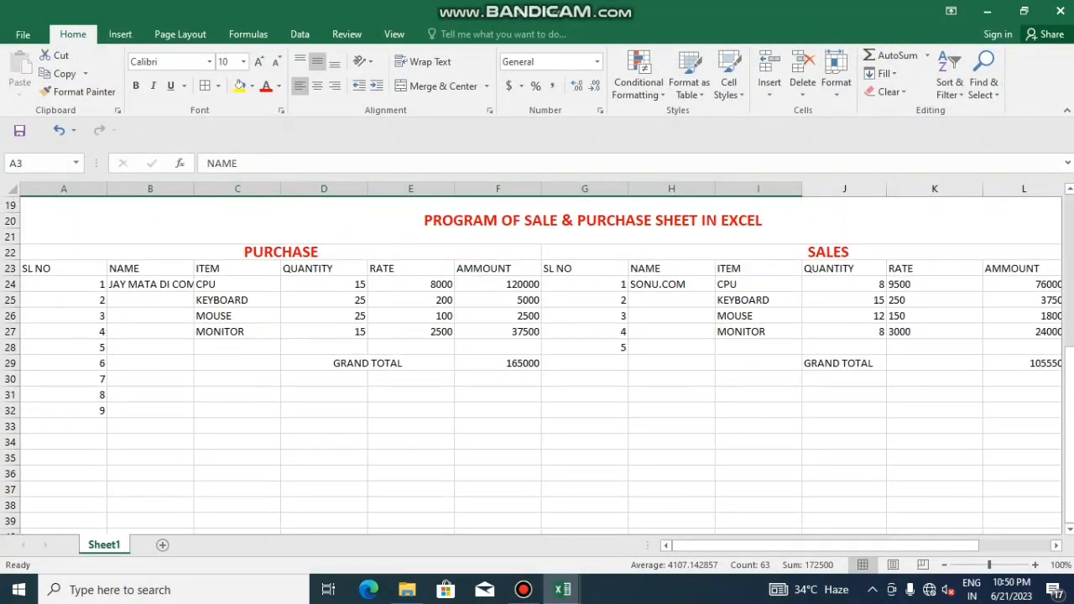
{"action": "left_click_drag", "start_coordinate": [497, 284], "coordinate": [497, 378]}
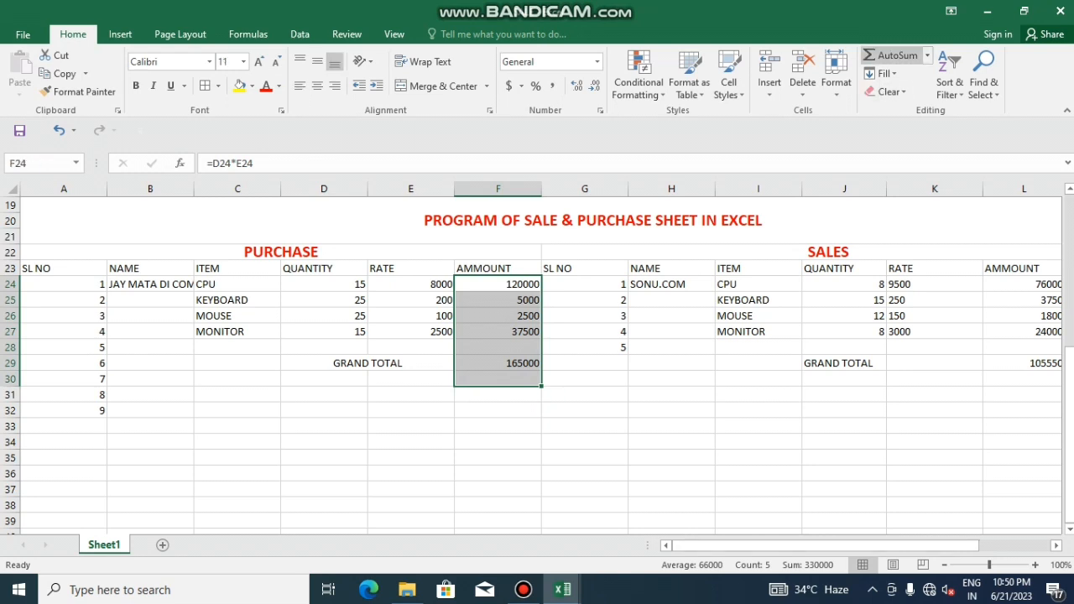
{"action": "left_click", "coordinate": [893, 56]}
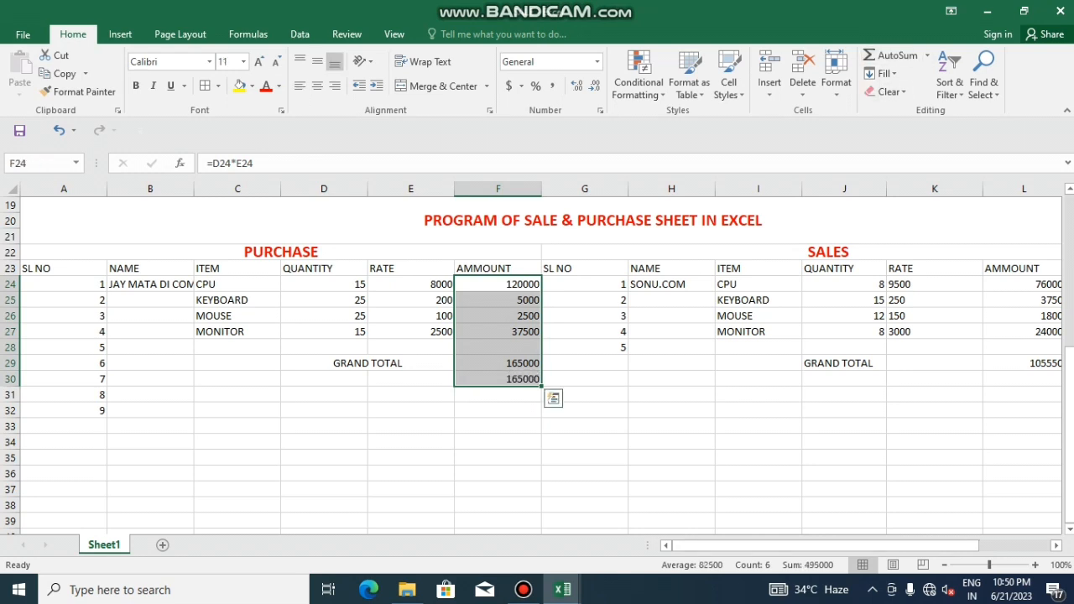
{"action": "left_click", "coordinate": [497, 410]}
{"action": "left_click", "coordinate": [497, 378]}
{"action": "key", "text": "Delete"}
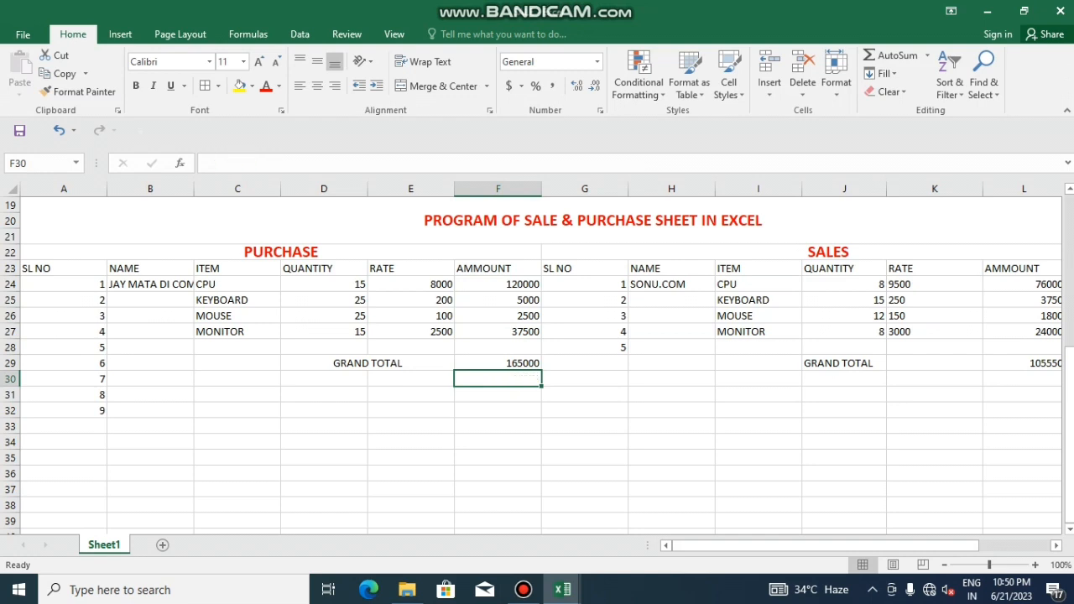
AutoSum F24:F28 so F28 totals 165000 and the grand total reaches 330000
{"action": "left_click_drag", "start_coordinate": [497, 284], "coordinate": [498, 347]}
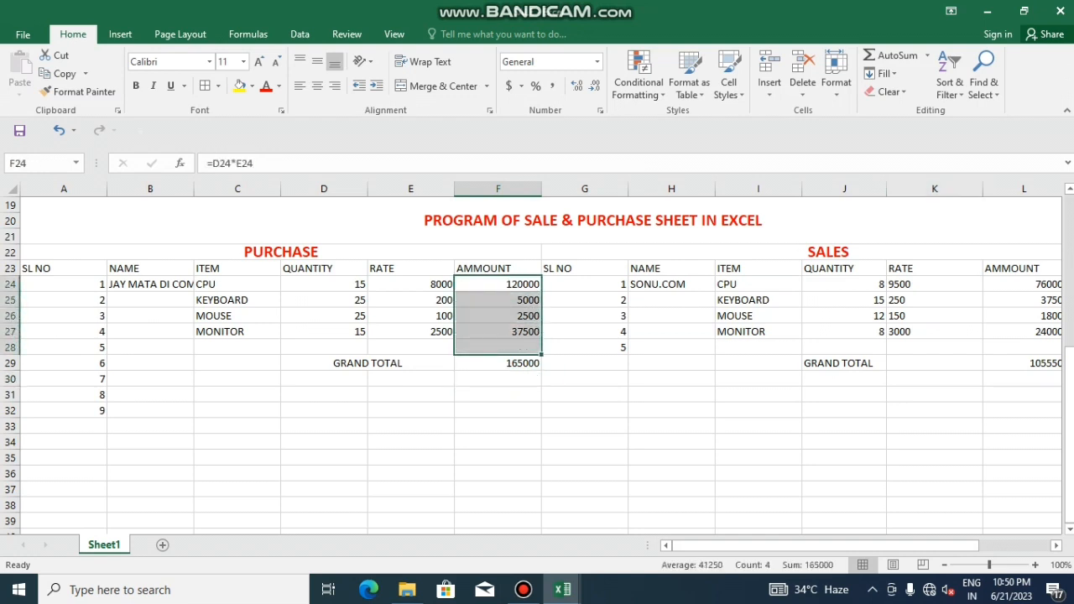
{"action": "left_click", "coordinate": [893, 55]}
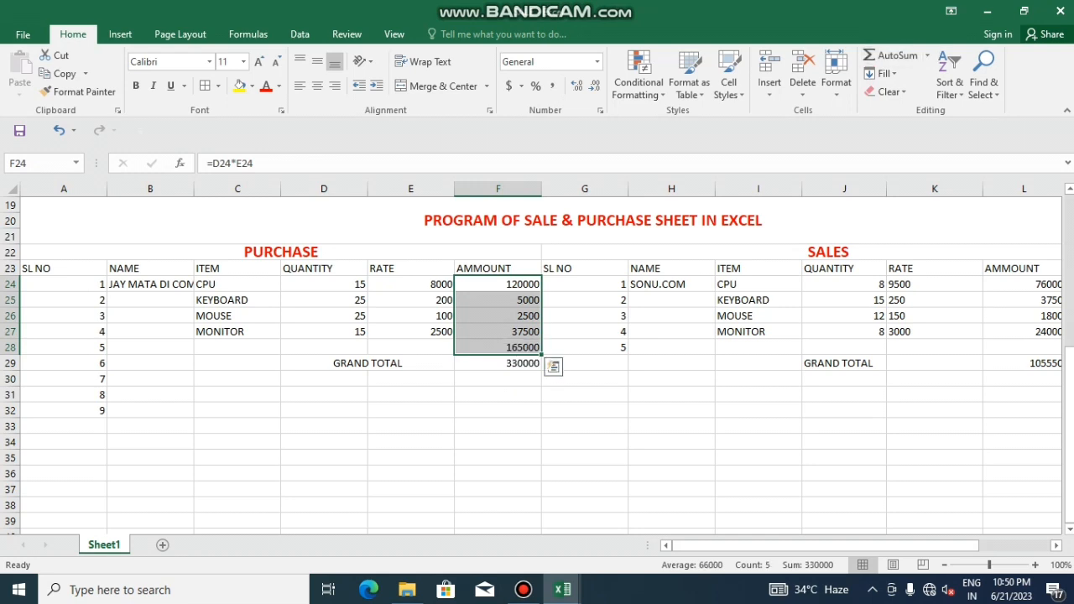
{"action": "left_click", "coordinate": [498, 410]}
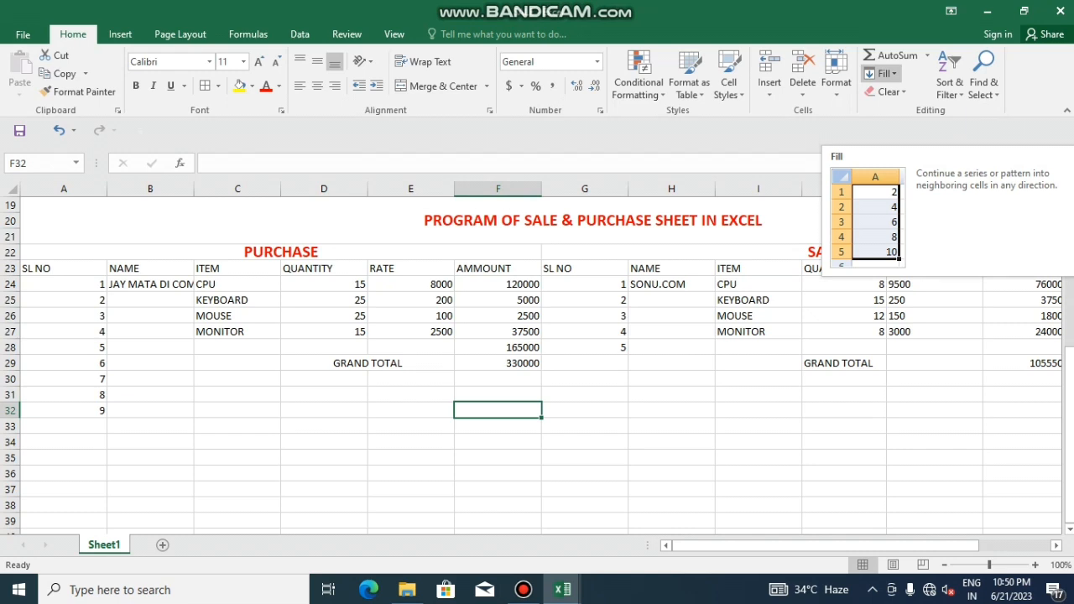
Enter 58 in D37 and 45 in D38 below the PURCHASE section
{"action": "scroll", "coordinate": [537, 365], "scroll_direction": "down", "scroll_amount": 2}
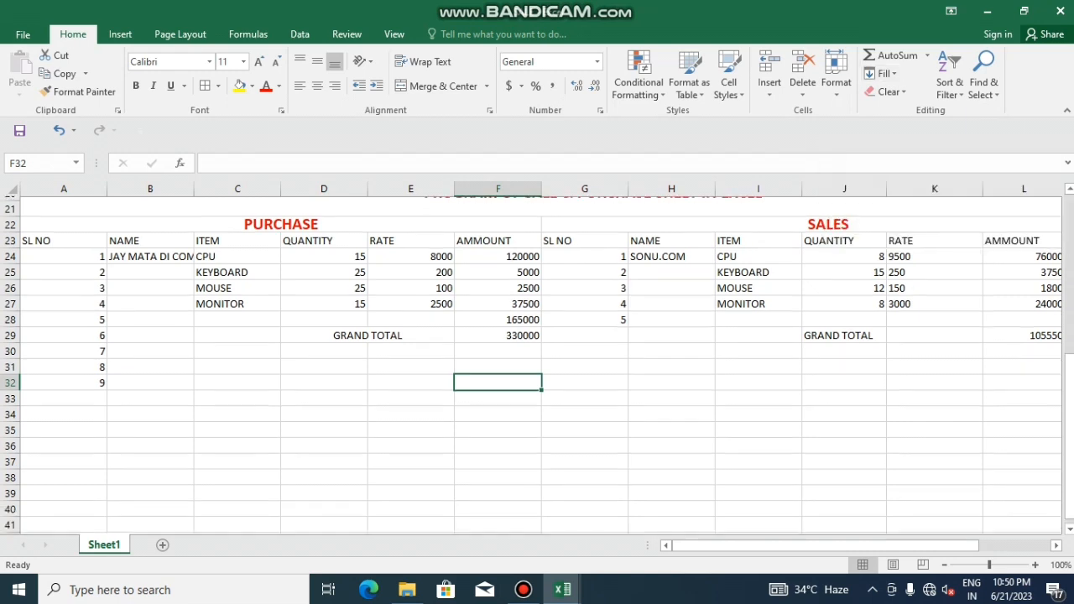
{"action": "left_click", "coordinate": [324, 395]}
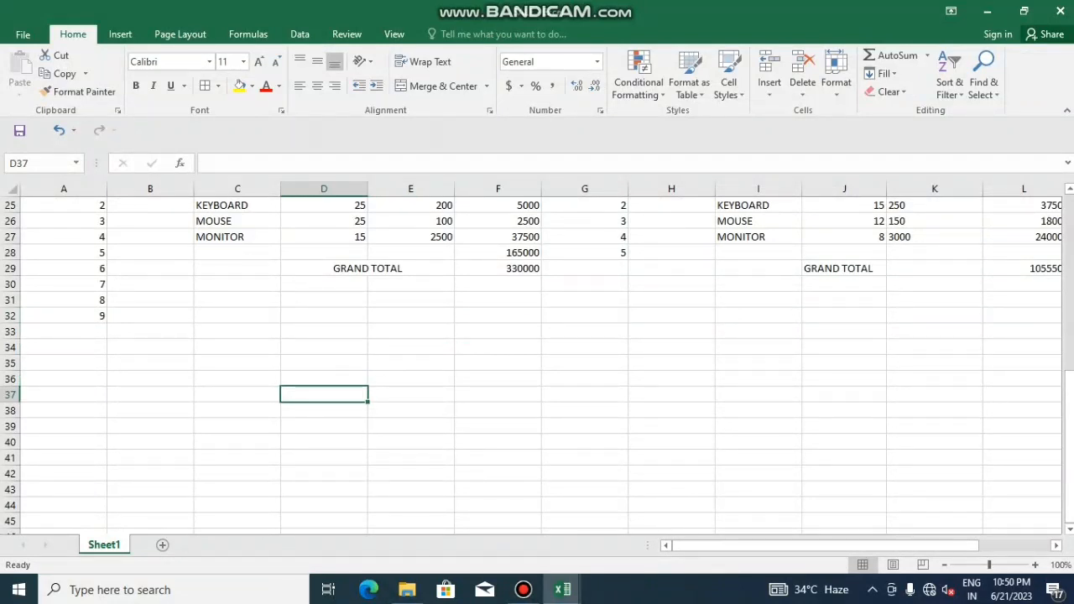
{"action": "type", "text": "58"}
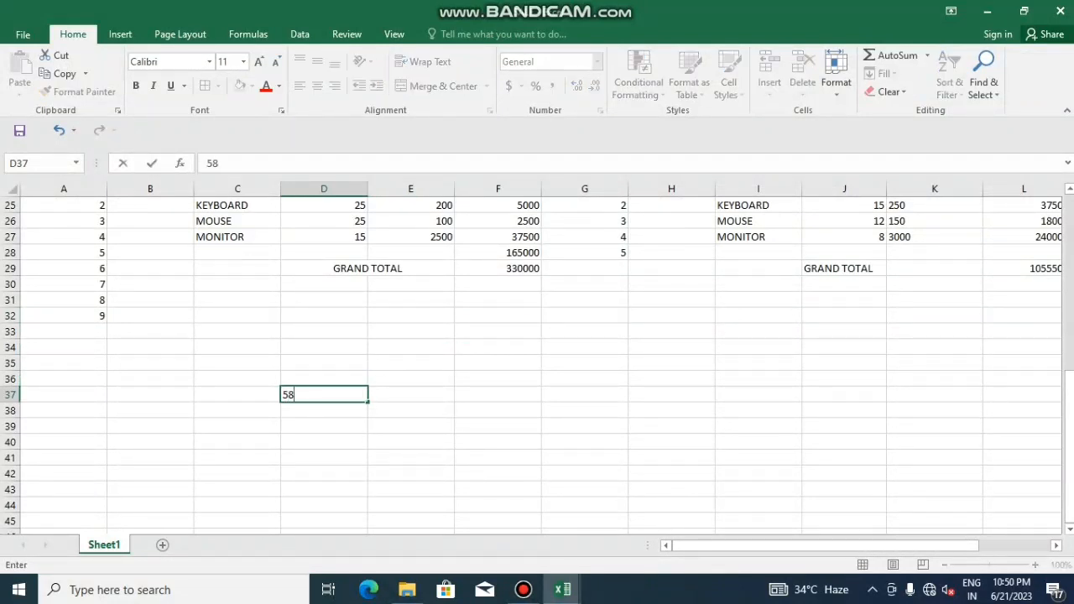
{"action": "key", "text": "Return"}
{"action": "type", "text": "45"}
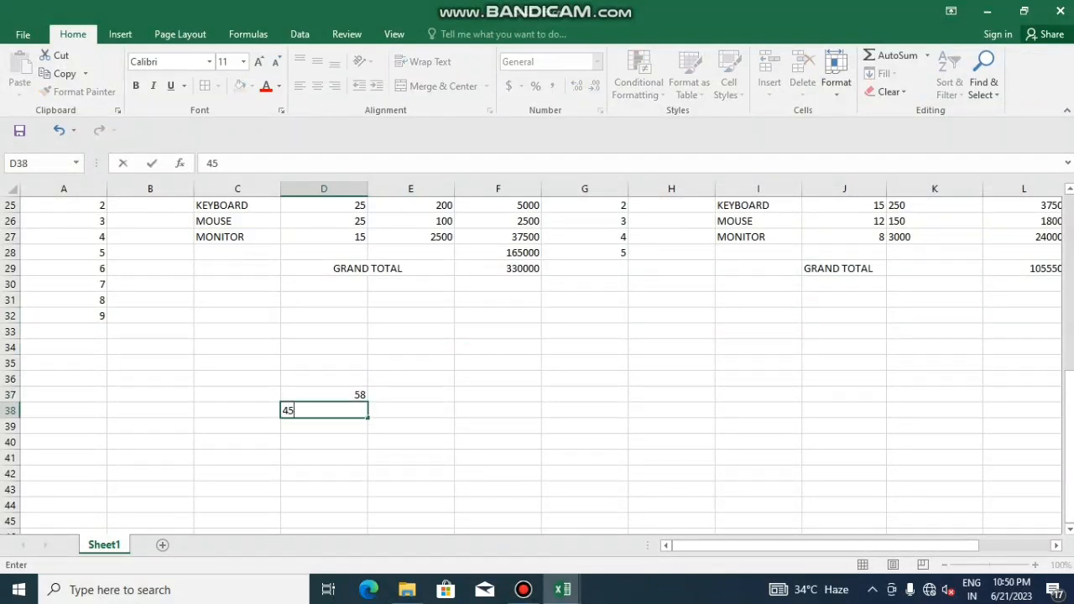
{"action": "left_click", "coordinate": [237, 394]}
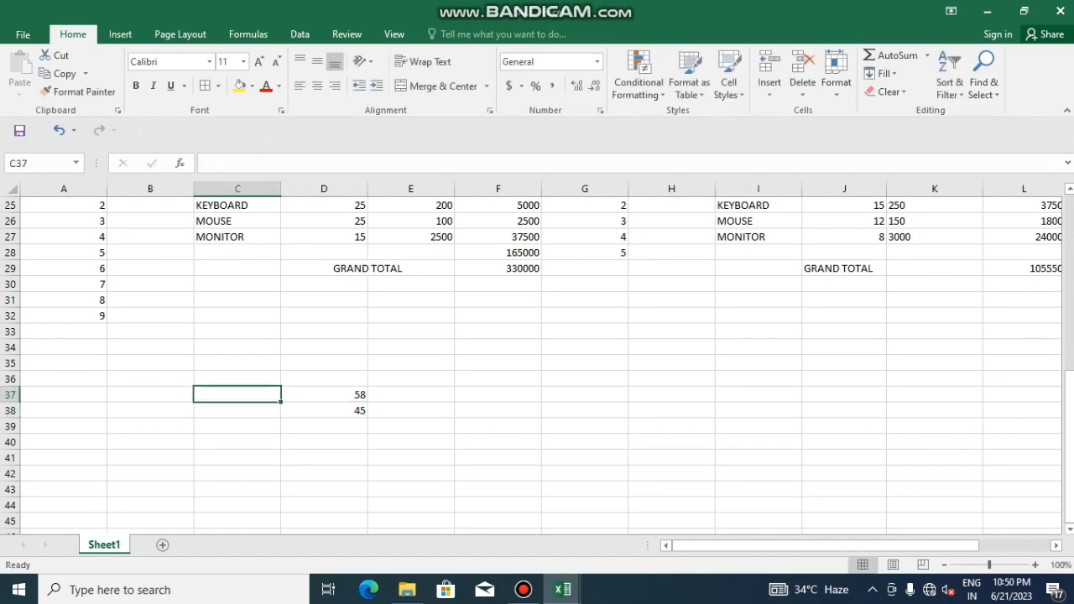
Enter 20 in C37, 60 in D36 and 33 in E37
{"action": "type", "text": "20"}
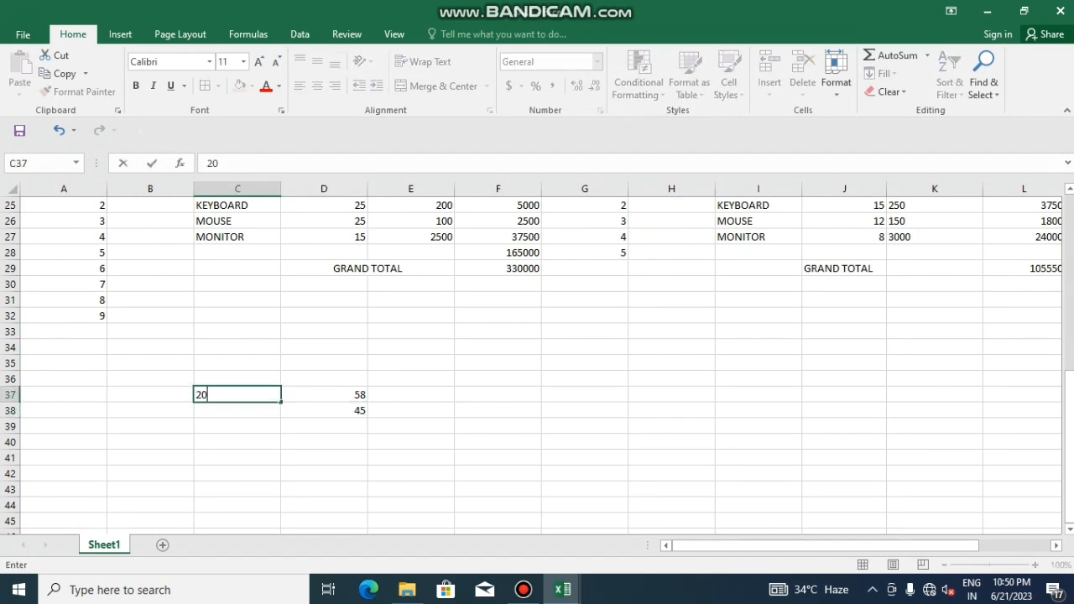
{"action": "left_click", "coordinate": [324, 378]}
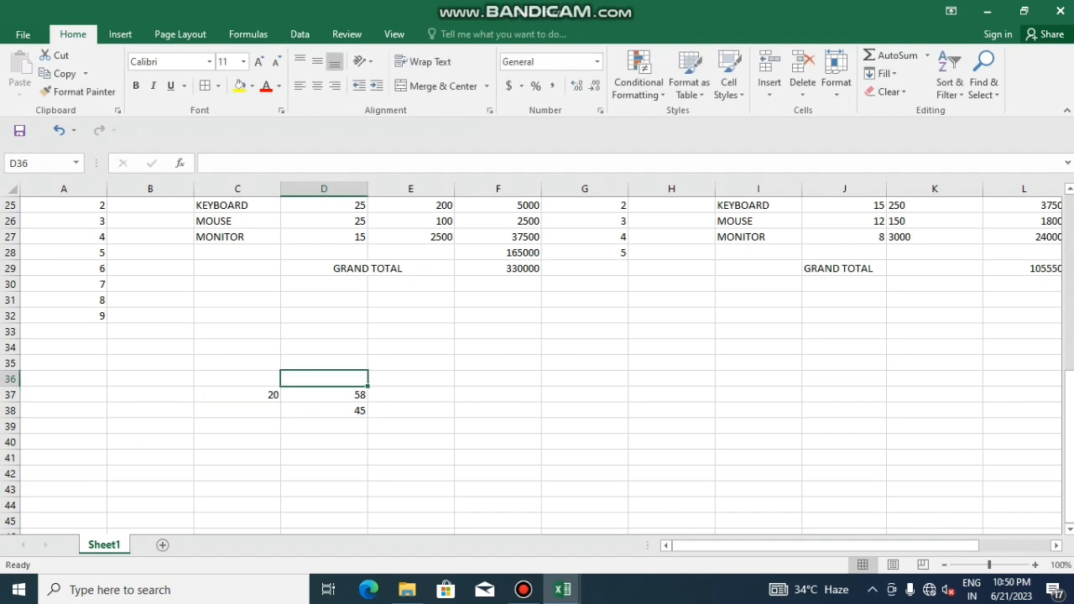
{"action": "type", "text": "68"}
{"action": "key", "text": "BackSpace"}
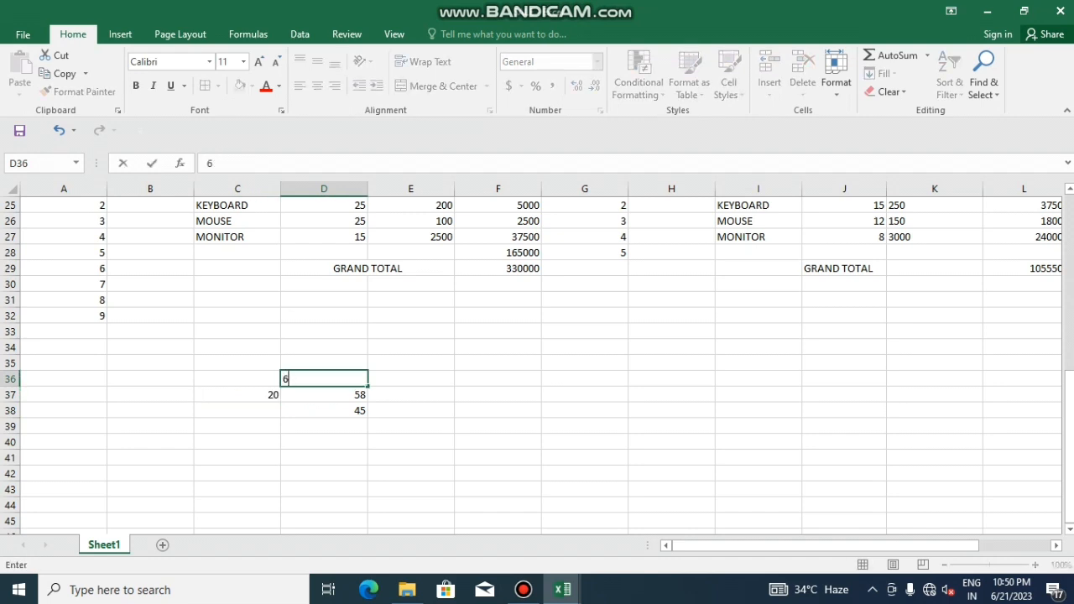
{"action": "type", "text": "0"}
{"action": "left_click", "coordinate": [410, 394]}
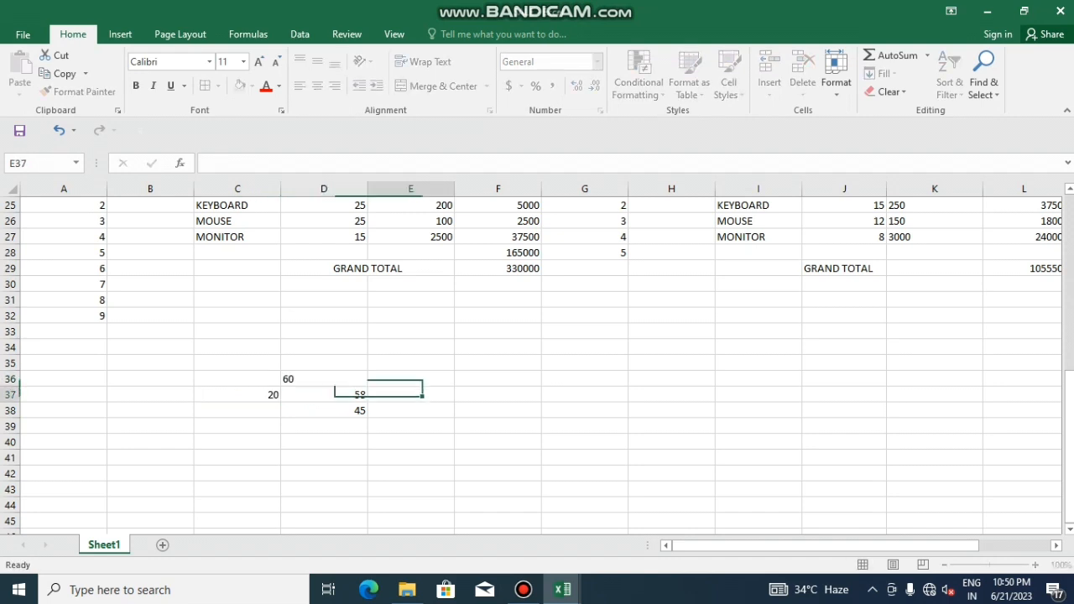
{"action": "type", "text": "33"}
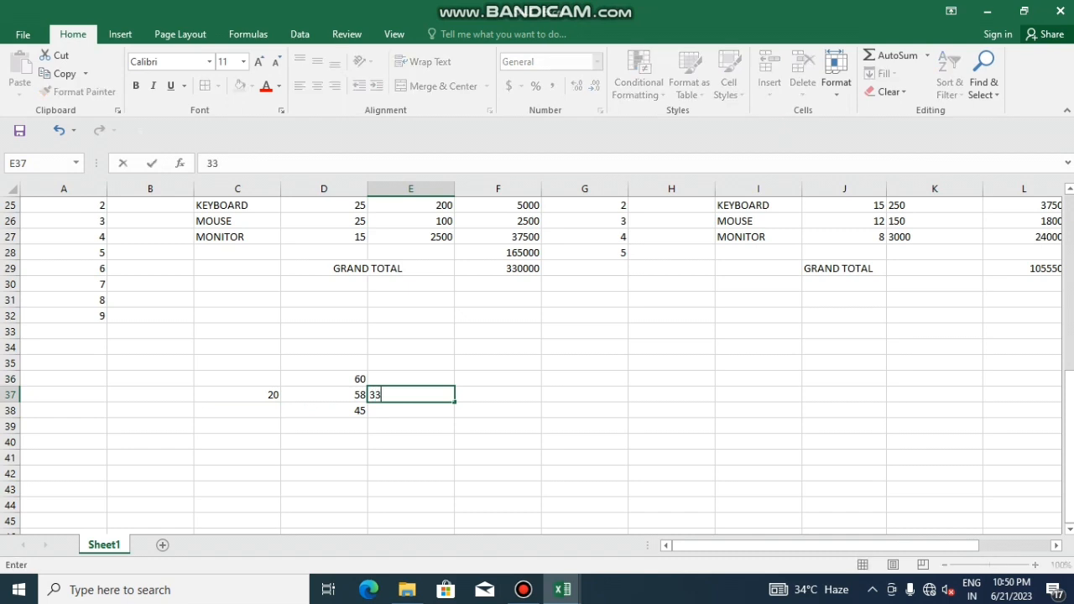
{"action": "double_click", "coordinate": [323, 457]}
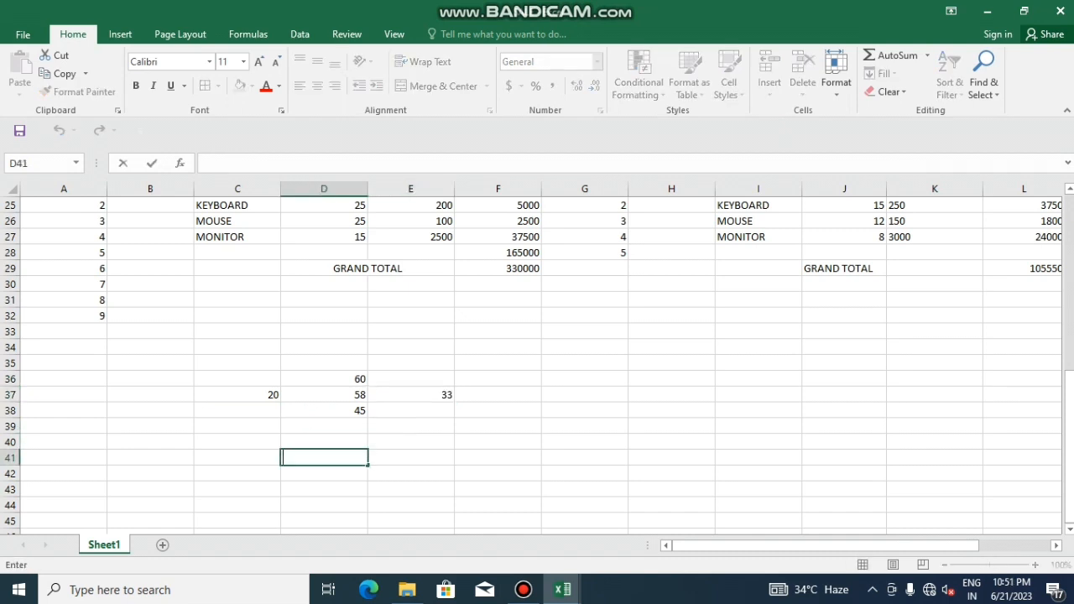
{"action": "left_click", "coordinate": [324, 395]}
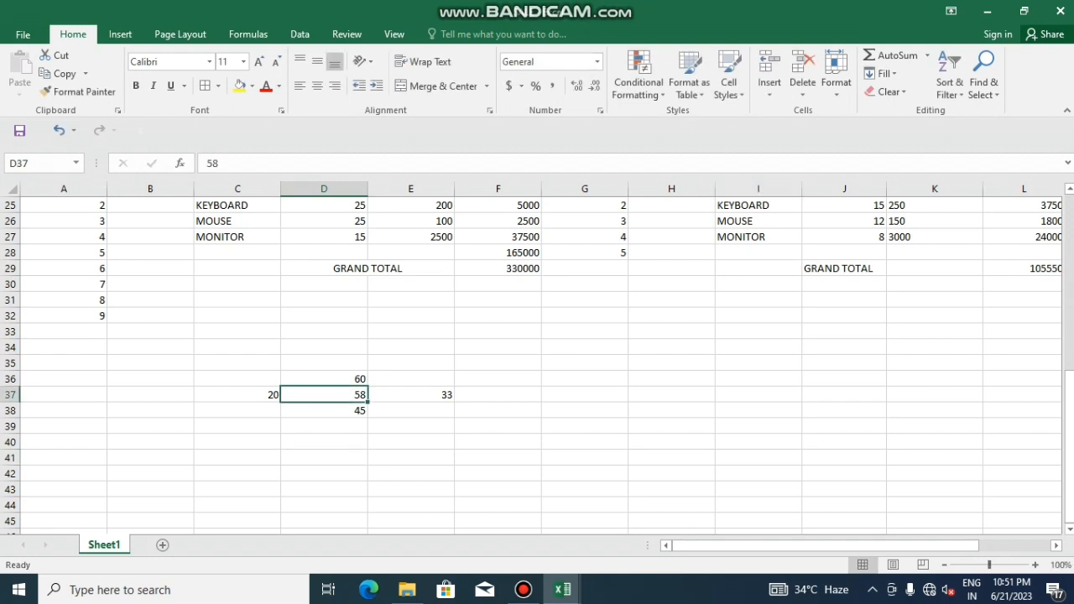
Fill D37 from the cell above it, then from the cell to its left
{"action": "left_click", "coordinate": [883, 73]}
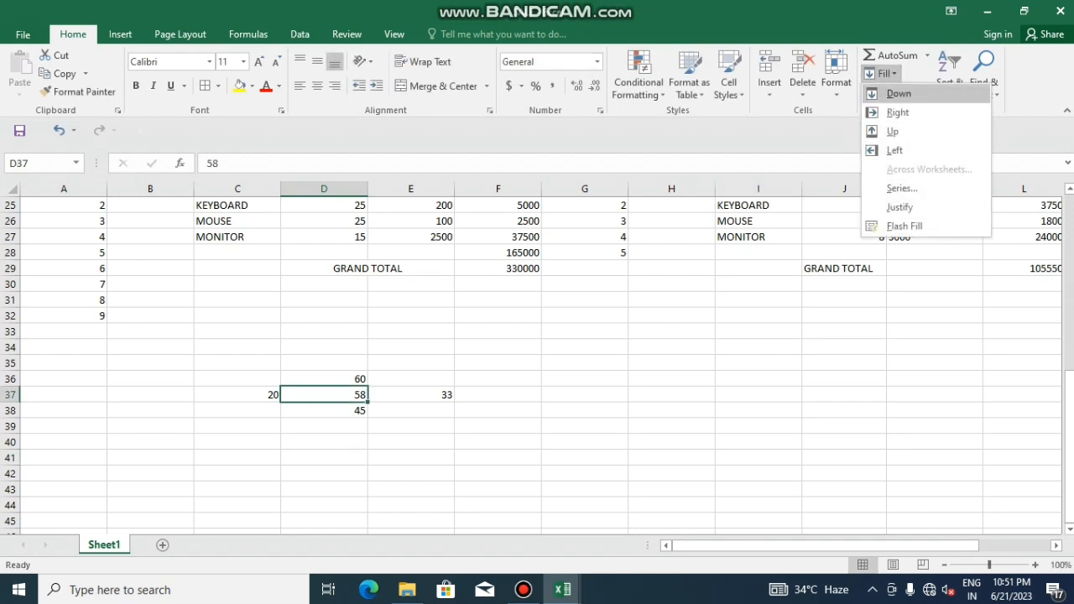
{"action": "left_click", "coordinate": [896, 93]}
{"action": "left_click", "coordinate": [890, 91]}
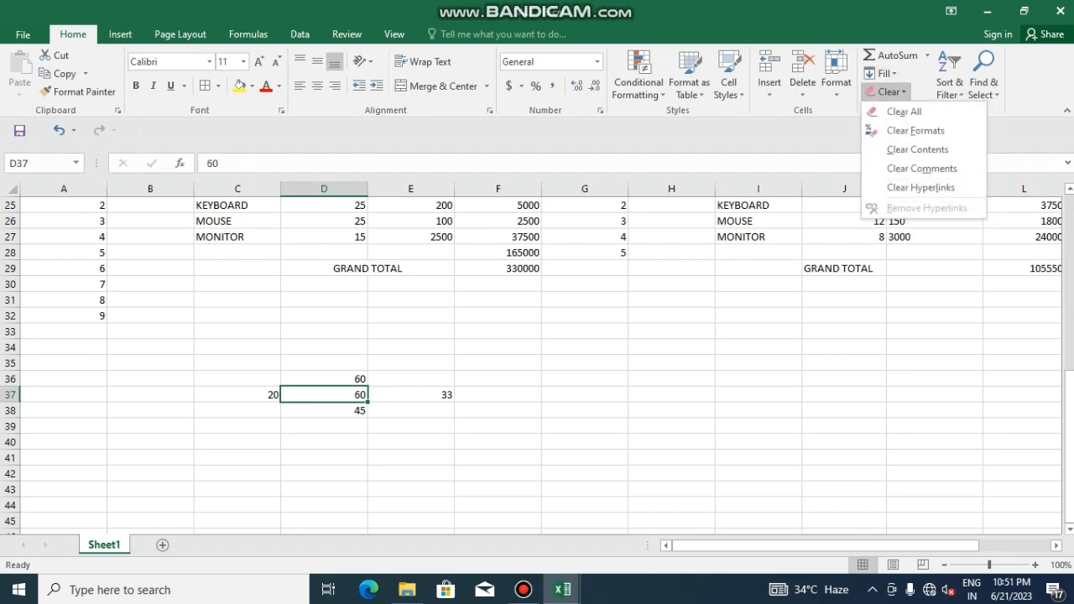
{"action": "key", "text": "Escape"}
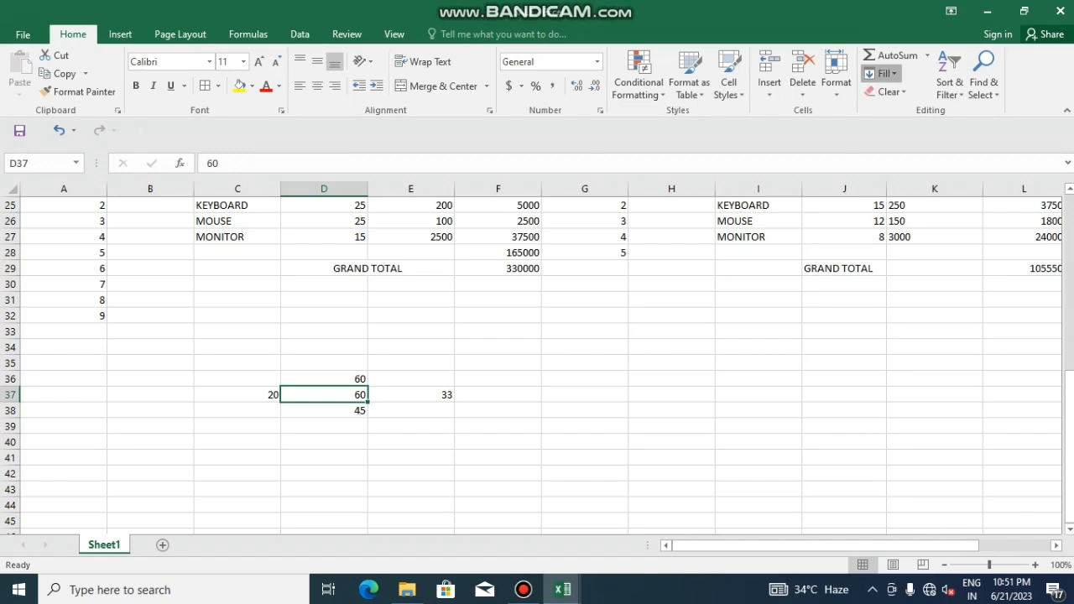
{"action": "left_click", "coordinate": [883, 73]}
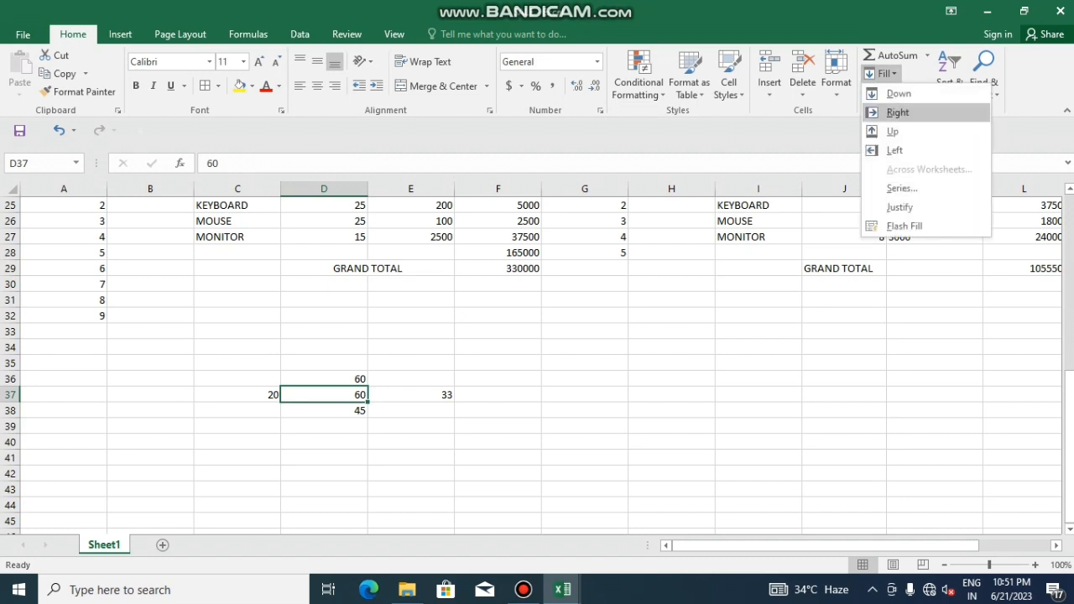
{"action": "left_click", "coordinate": [897, 113]}
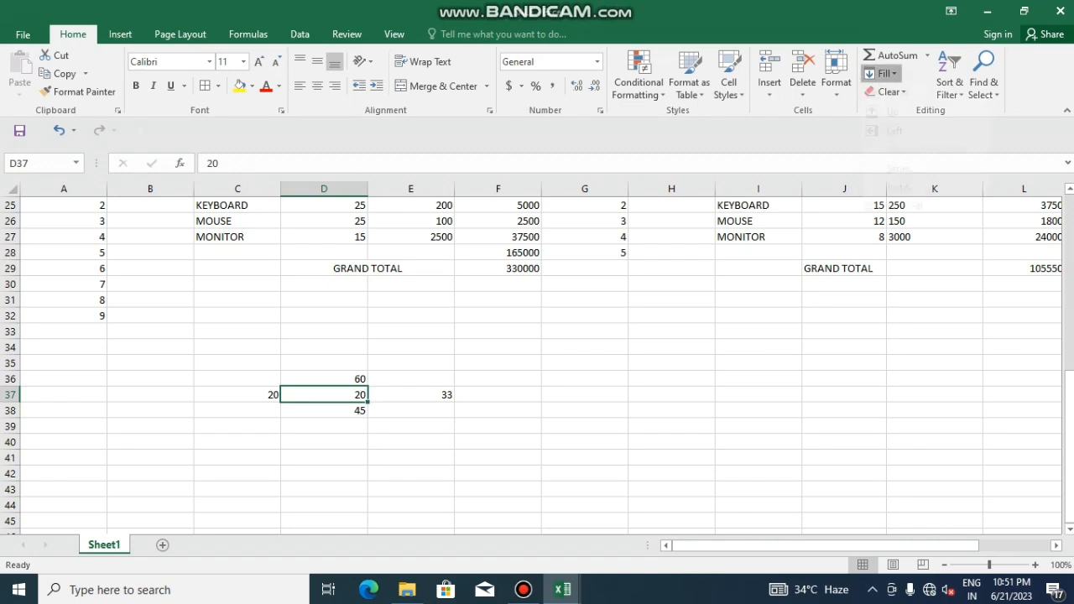
Fill D37 from the cell below, then from the right, leaving it at 33
{"action": "left_click", "coordinate": [882, 73]}
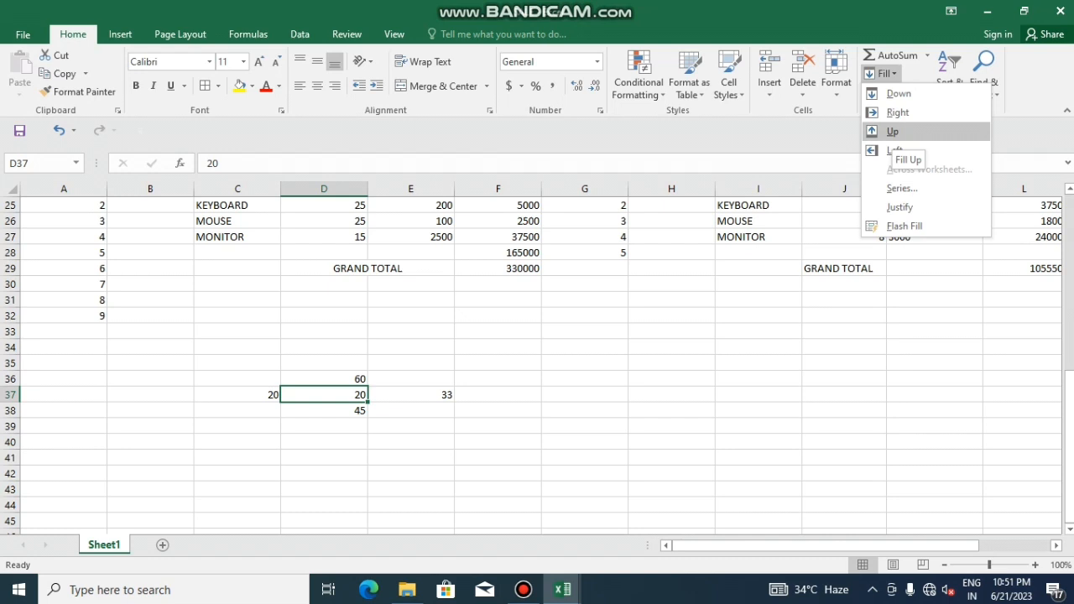
{"action": "left_click", "coordinate": [893, 132]}
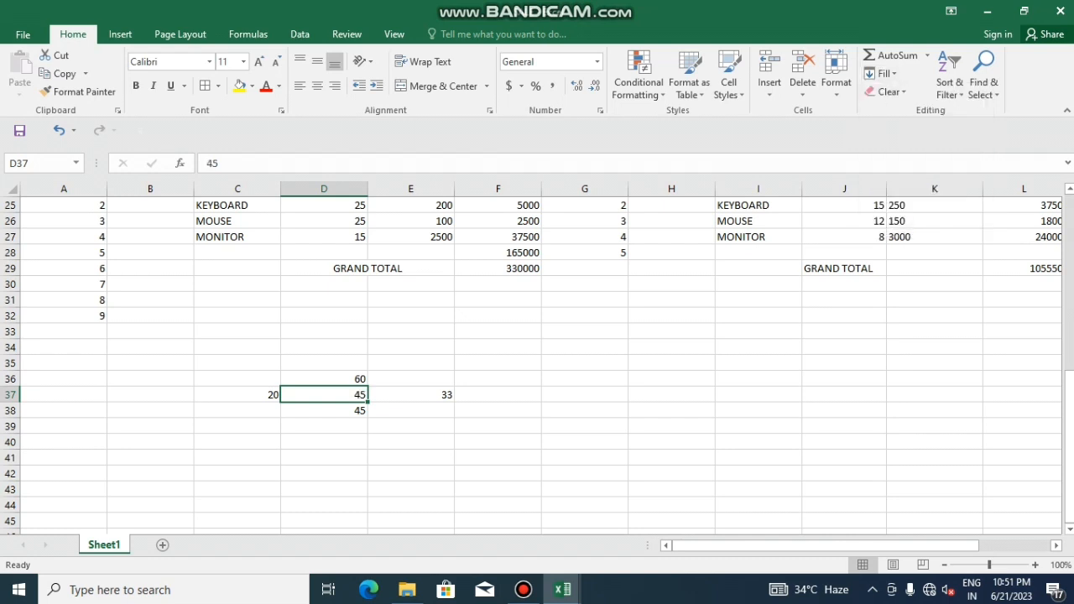
{"action": "left_click", "coordinate": [882, 73]}
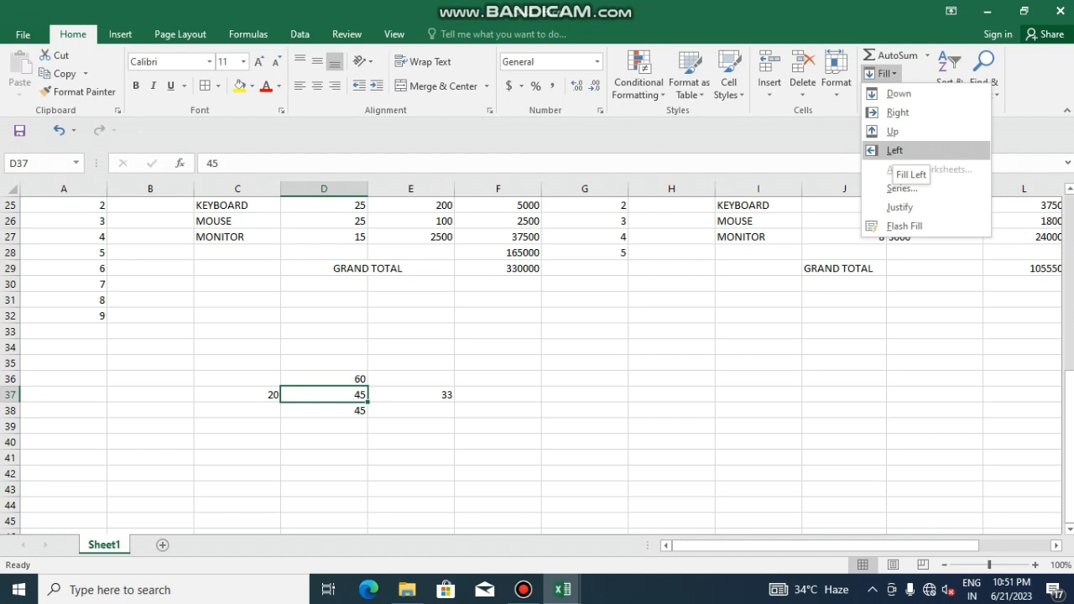
{"action": "left_click", "coordinate": [894, 150]}
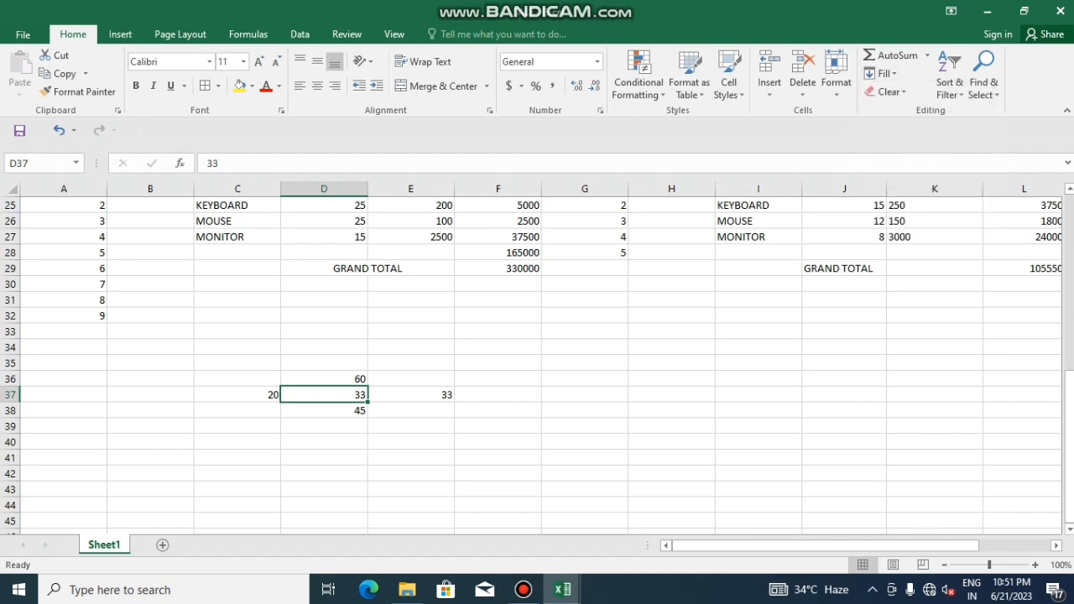
{"action": "left_click", "coordinate": [410, 394]}
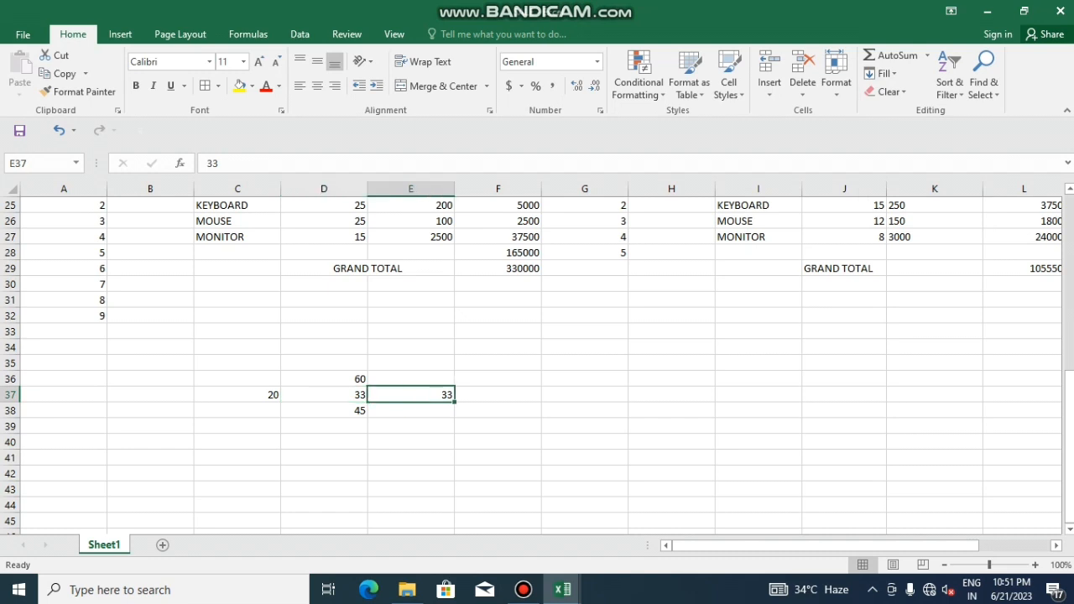
{"action": "left_click", "coordinate": [883, 73]}
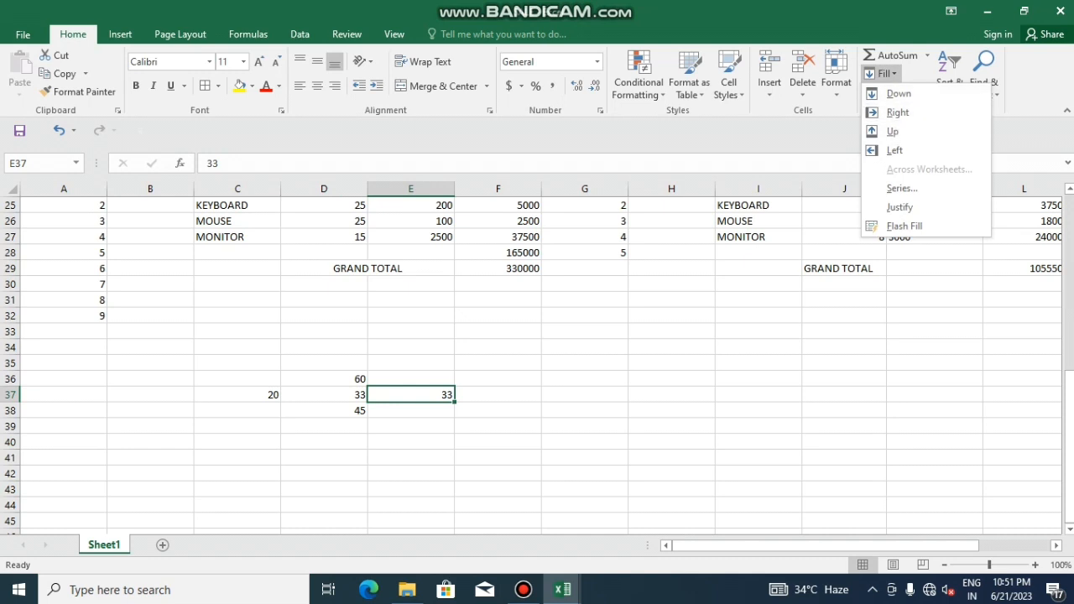
{"action": "key", "text": "Escape"}
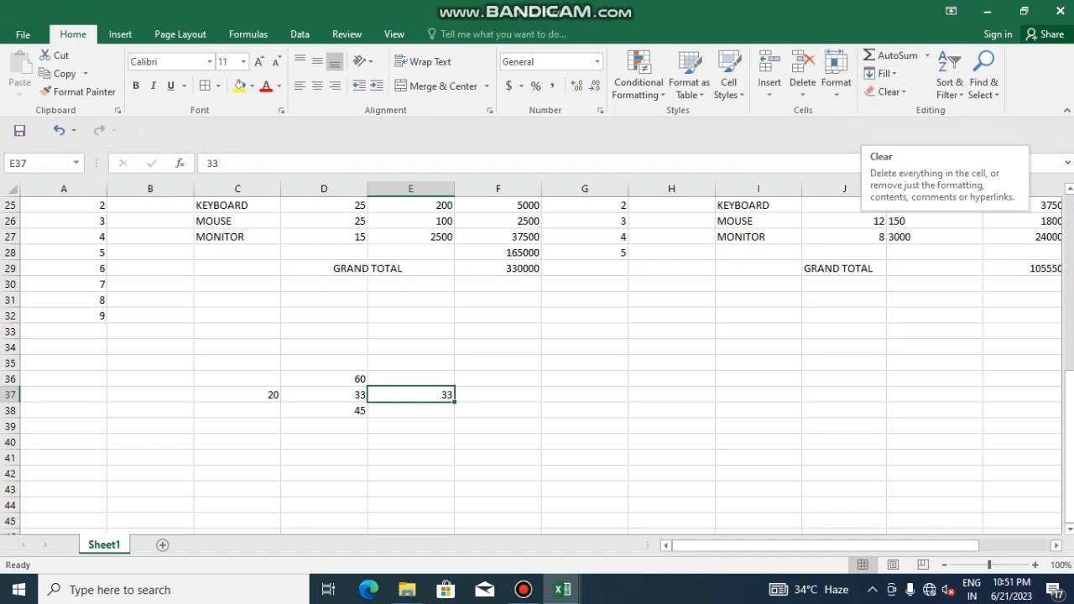
Make the C35:E38 numbers (60, 20, 33, 33, 45) bold and red, and increase their font size twice
{"action": "left_click", "coordinate": [237, 379]}
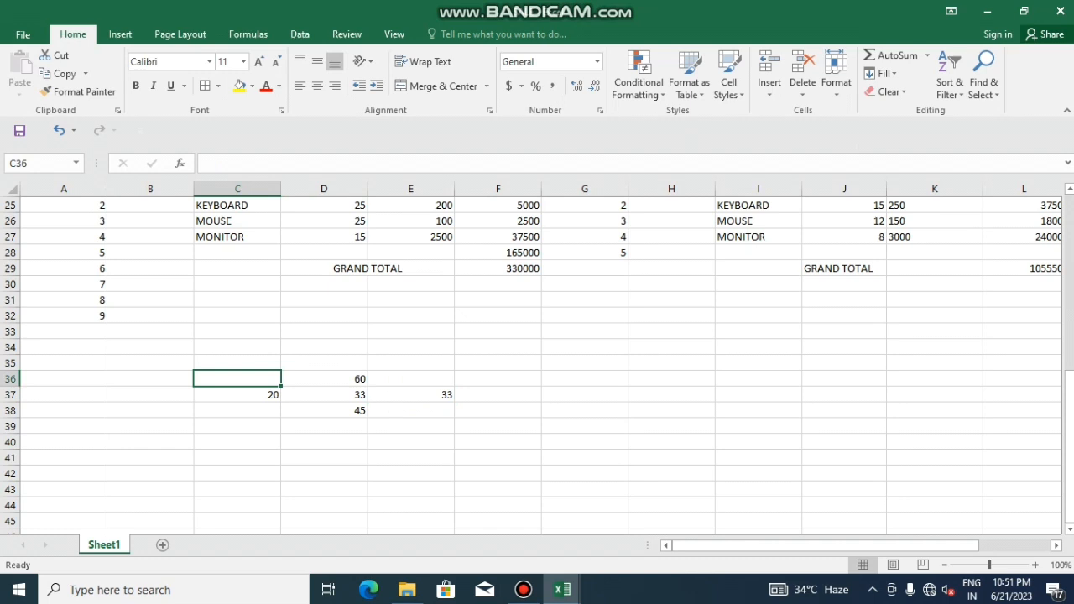
{"action": "left_click", "coordinate": [324, 363]}
{"action": "left_click", "coordinate": [237, 363]}
{"action": "left_click", "coordinate": [324, 426]}
{"action": "left_click_drag", "start_coordinate": [238, 363], "coordinate": [410, 411]}
{"action": "left_click", "coordinate": [135, 85]}
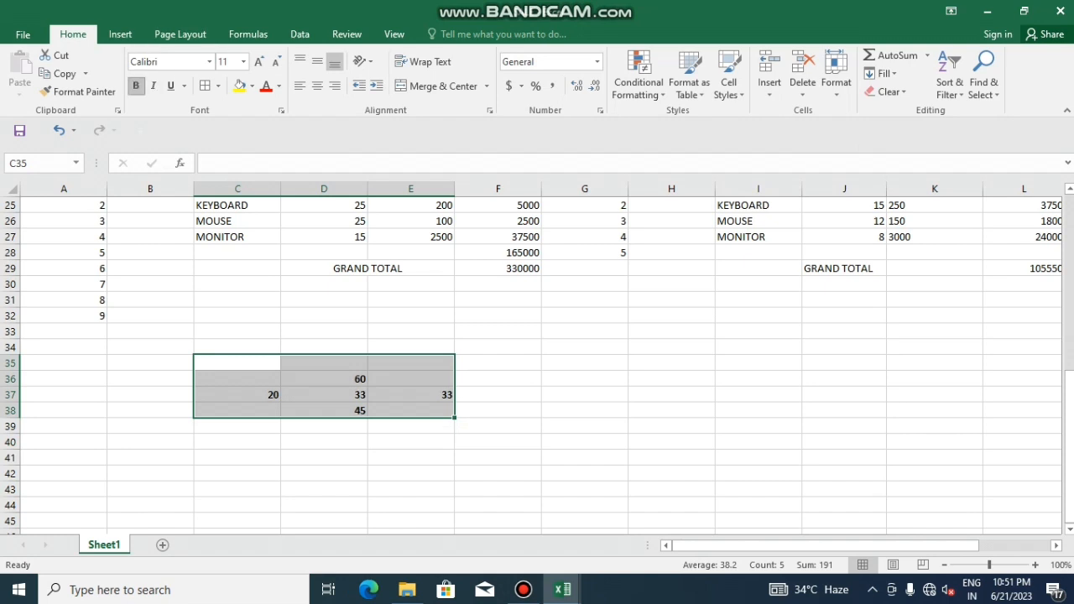
{"action": "left_click", "coordinate": [266, 85]}
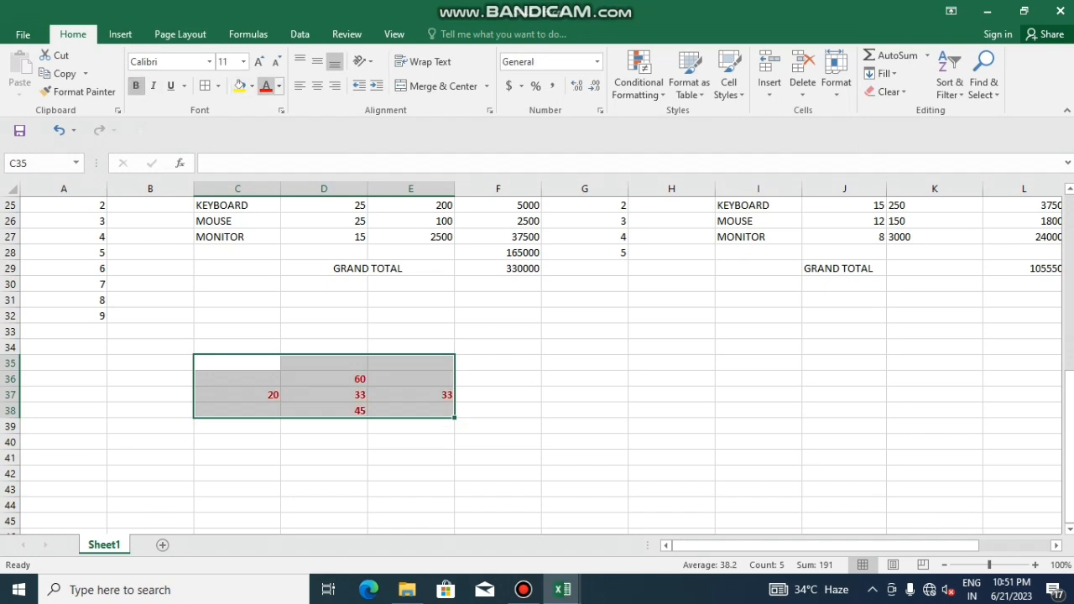
{"action": "left_click", "coordinate": [258, 61]}
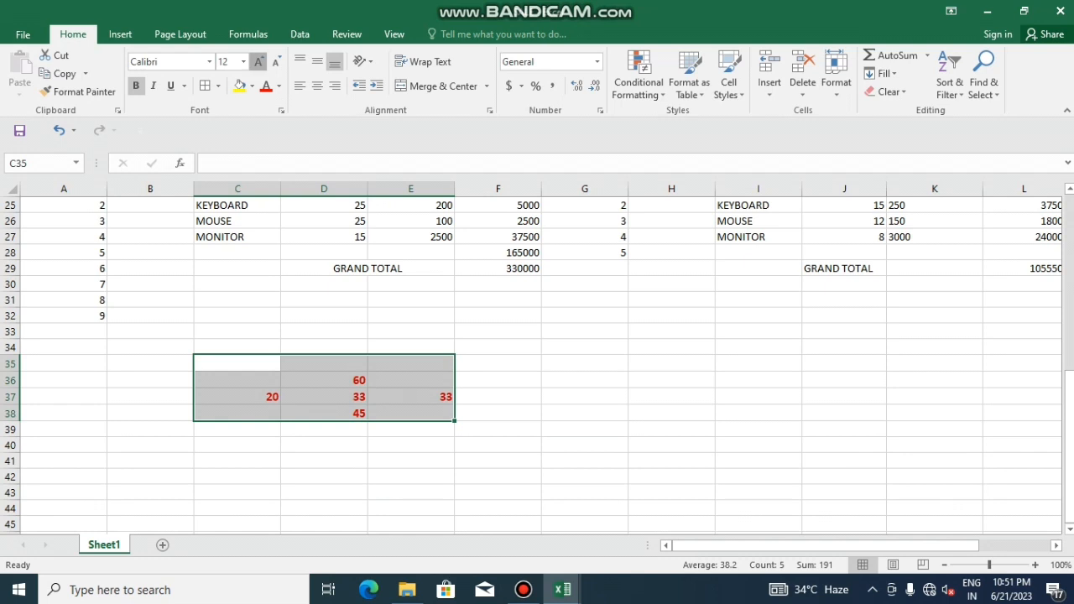
{"action": "left_click", "coordinate": [258, 61]}
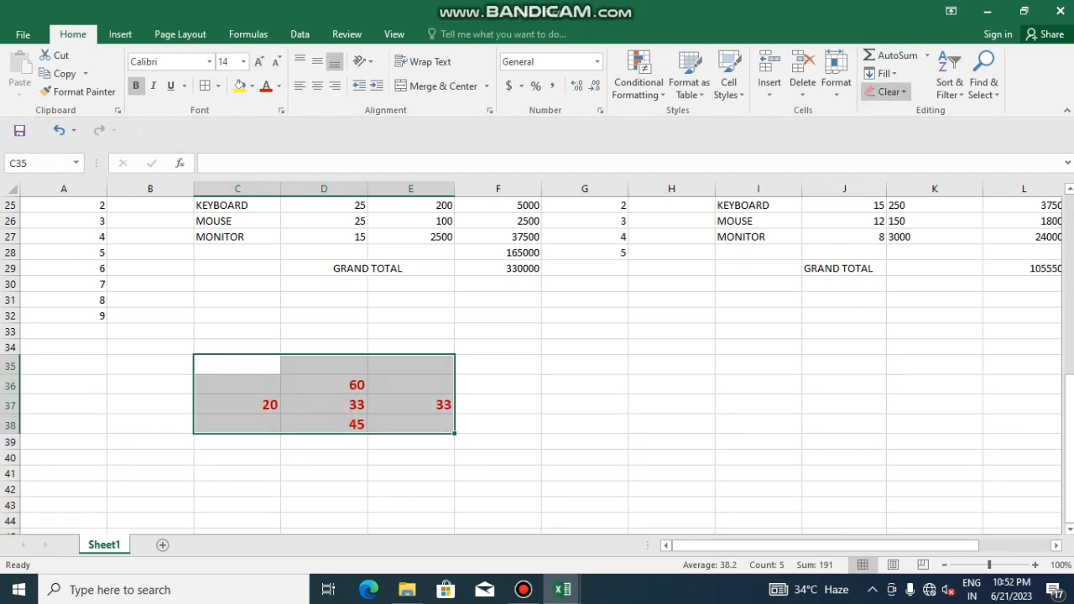
Clear Formats on C35:E38 so the numbers revert to plain black 11 point, then select G39
{"action": "left_click", "coordinate": [887, 91]}
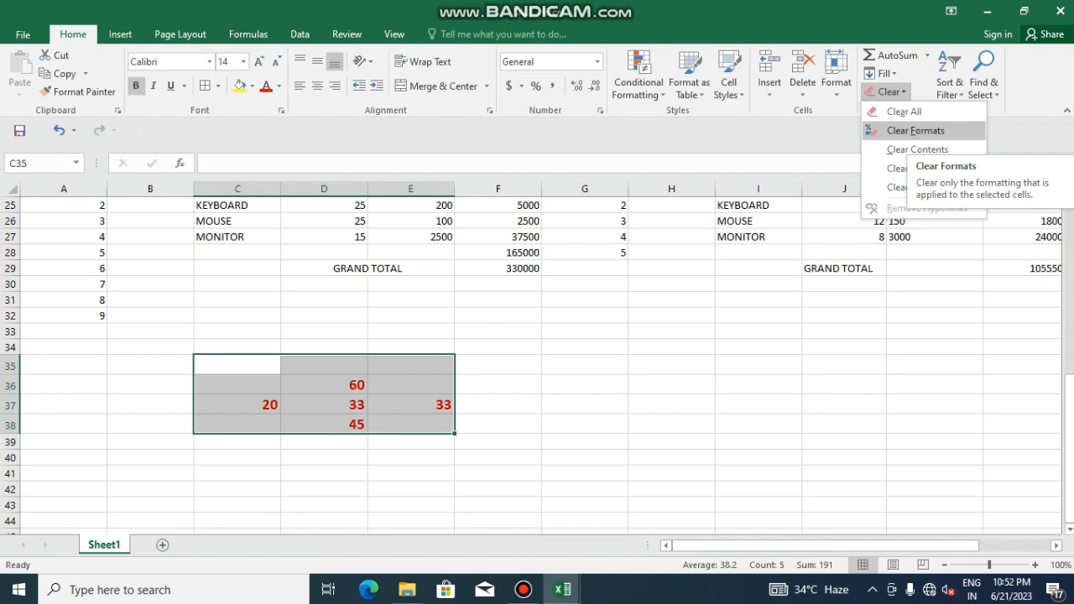
{"action": "left_click", "coordinate": [915, 130]}
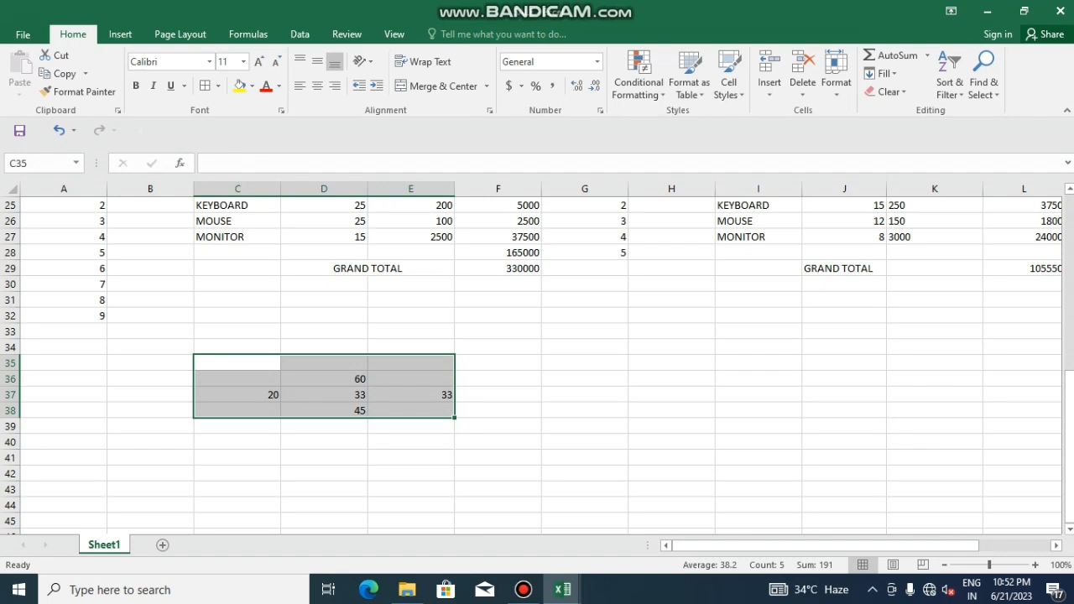
{"action": "left_click", "coordinate": [585, 426]}
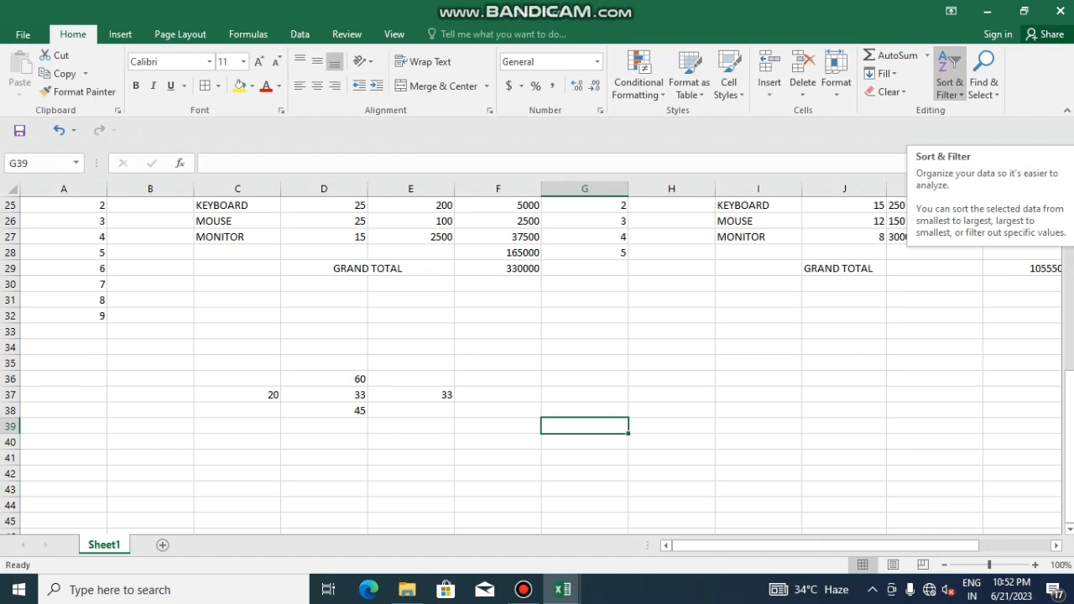
Select the salary chart's employee rows A4:I9 and sort them A to Z
{"action": "scroll", "coordinate": [537, 360], "scroll_direction": "up", "scroll_amount": 5}
{"action": "scroll", "coordinate": [537, 361], "scroll_direction": "down", "scroll_amount": 3}
{"action": "scroll", "coordinate": [537, 361], "scroll_direction": "up", "scroll_amount": 6}
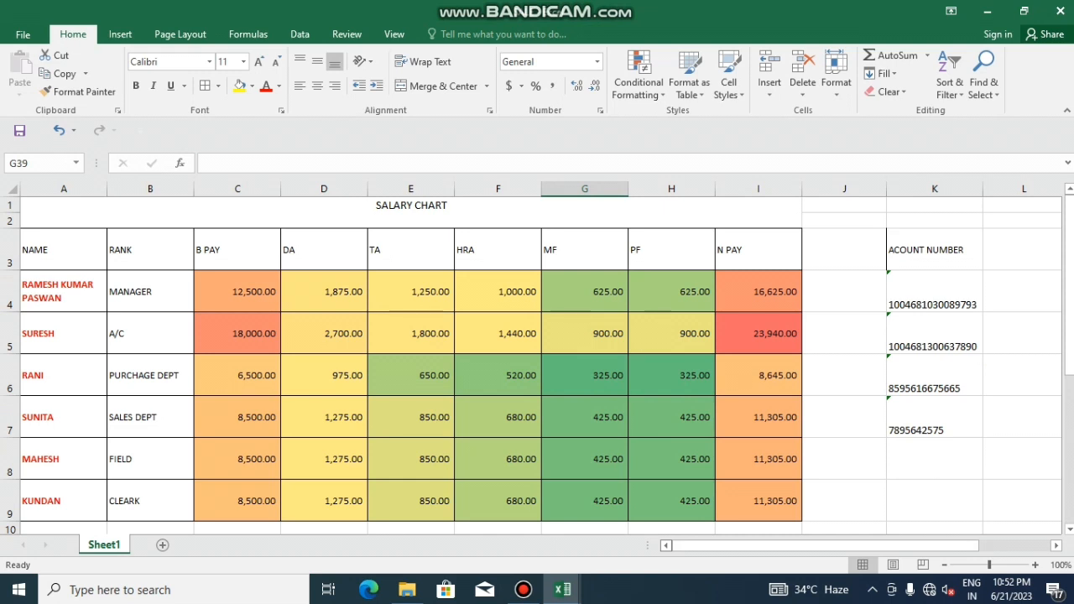
{"action": "scroll", "coordinate": [537, 361], "scroll_direction": "down", "scroll_amount": 1}
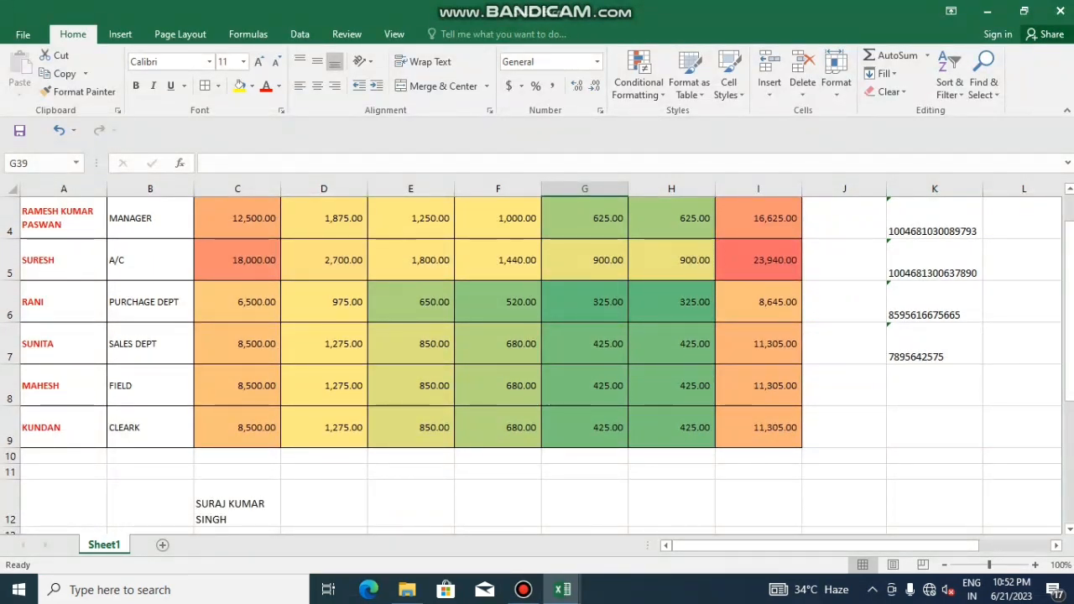
{"action": "scroll", "coordinate": [536, 360], "scroll_direction": "up", "scroll_amount": 1}
{"action": "scroll", "coordinate": [537, 361], "scroll_direction": "down", "scroll_amount": 1}
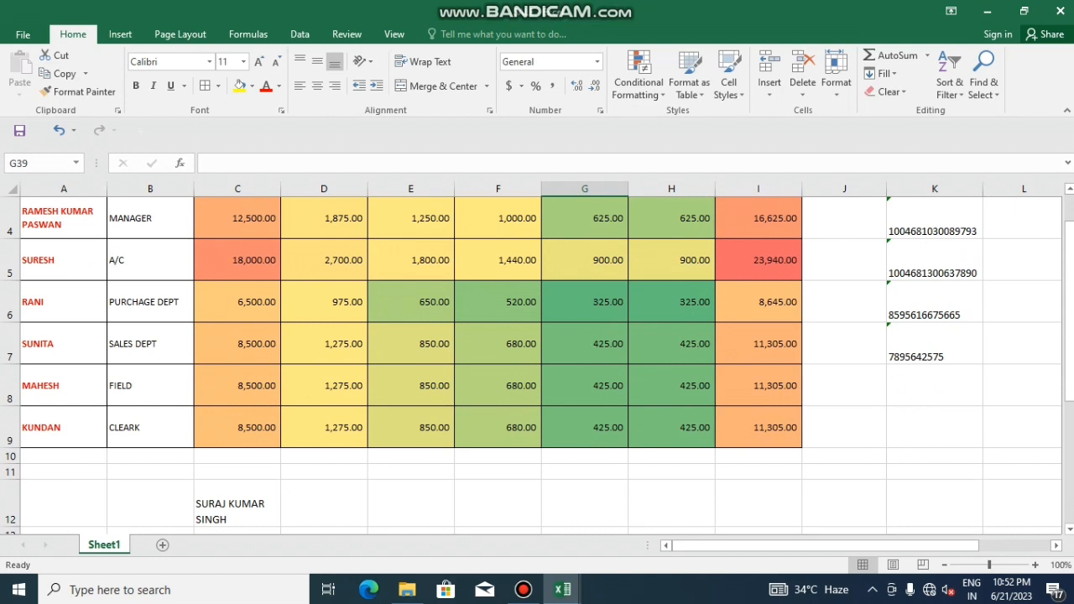
{"action": "scroll", "coordinate": [537, 360], "scroll_direction": "up", "scroll_amount": 1}
{"action": "left_click_drag", "start_coordinate": [64, 291], "coordinate": [758, 390]}
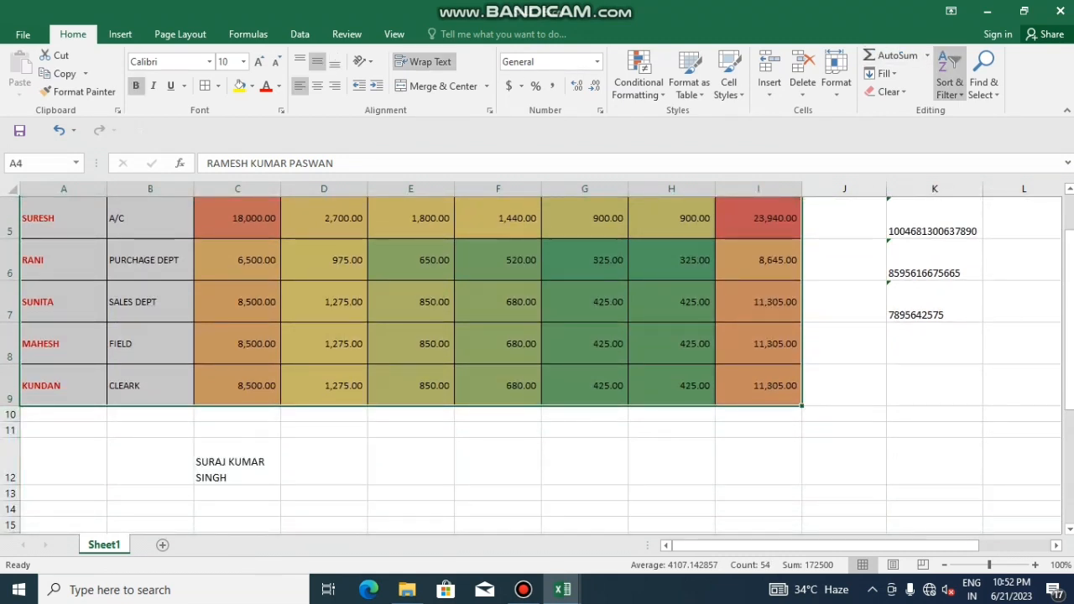
{"action": "left_click", "coordinate": [950, 82]}
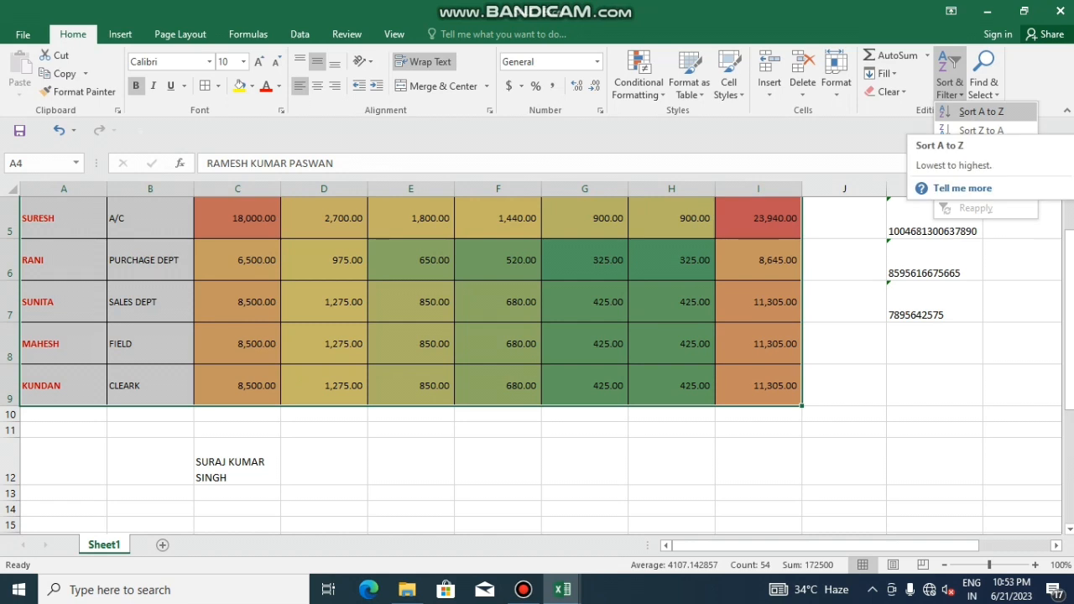
{"action": "left_click", "coordinate": [980, 112]}
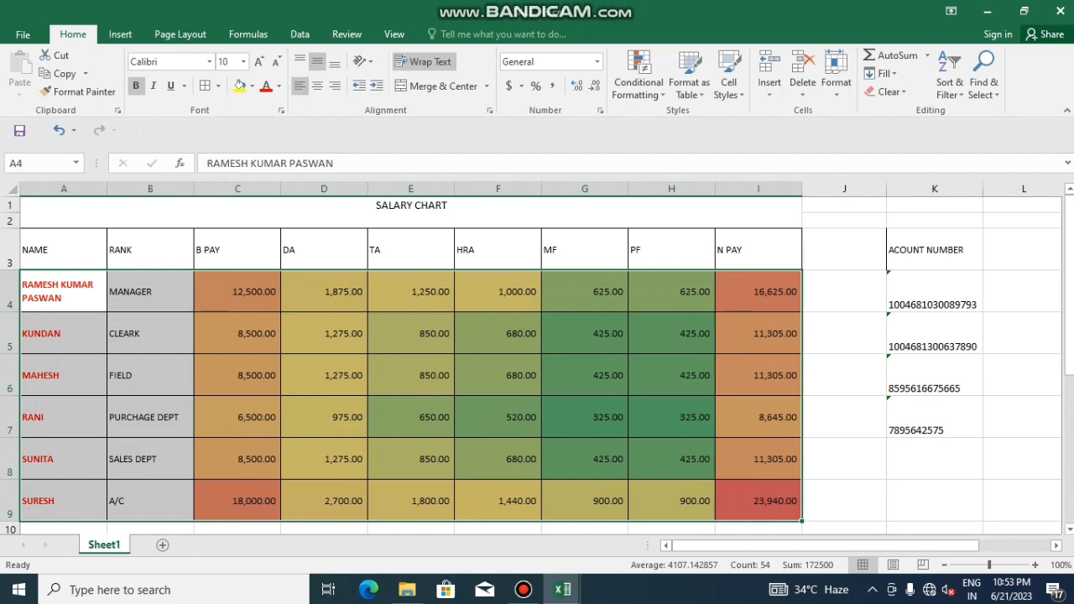
Re-sort the employee rows Z to A, reselecting them and sorting again, then deselect
{"action": "scroll", "coordinate": [537, 361], "scroll_direction": "down", "scroll_amount": 2}
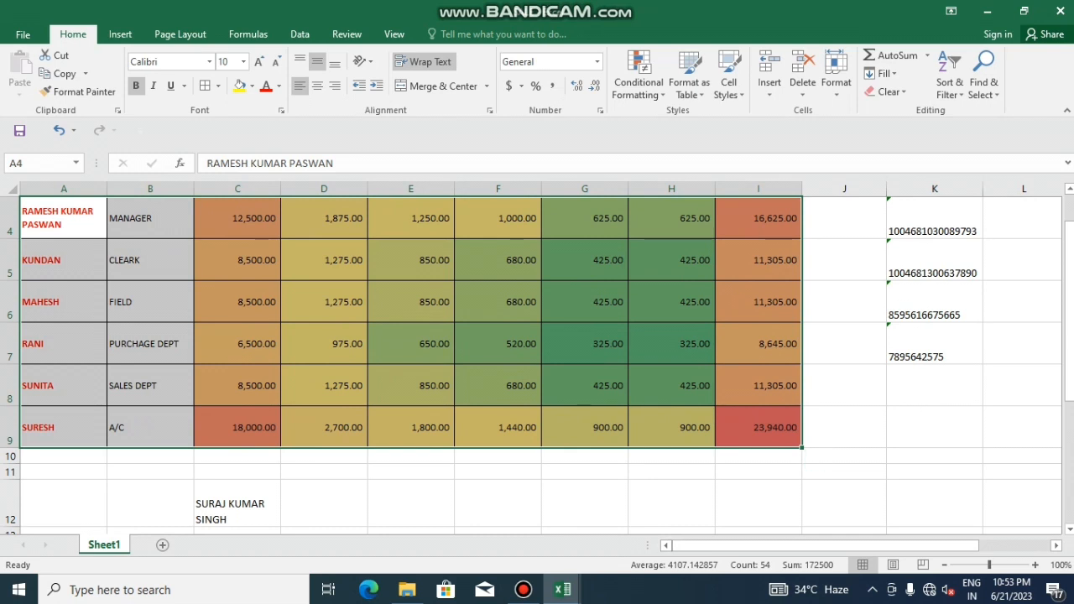
{"action": "scroll", "coordinate": [537, 361], "scroll_direction": "up", "scroll_amount": 1}
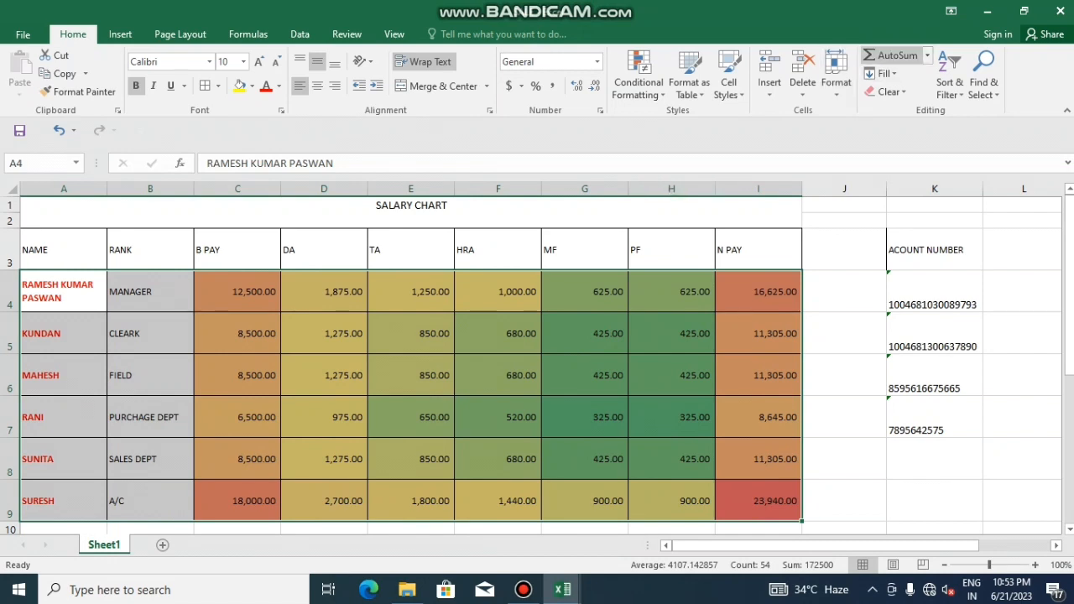
{"action": "left_click", "coordinate": [949, 82]}
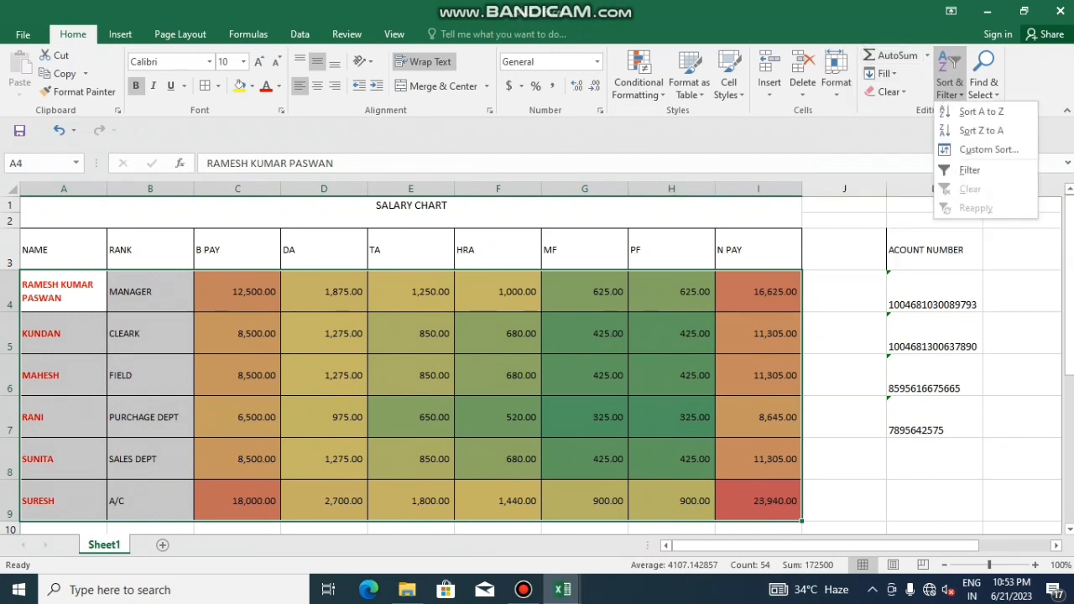
{"action": "left_click", "coordinate": [981, 130]}
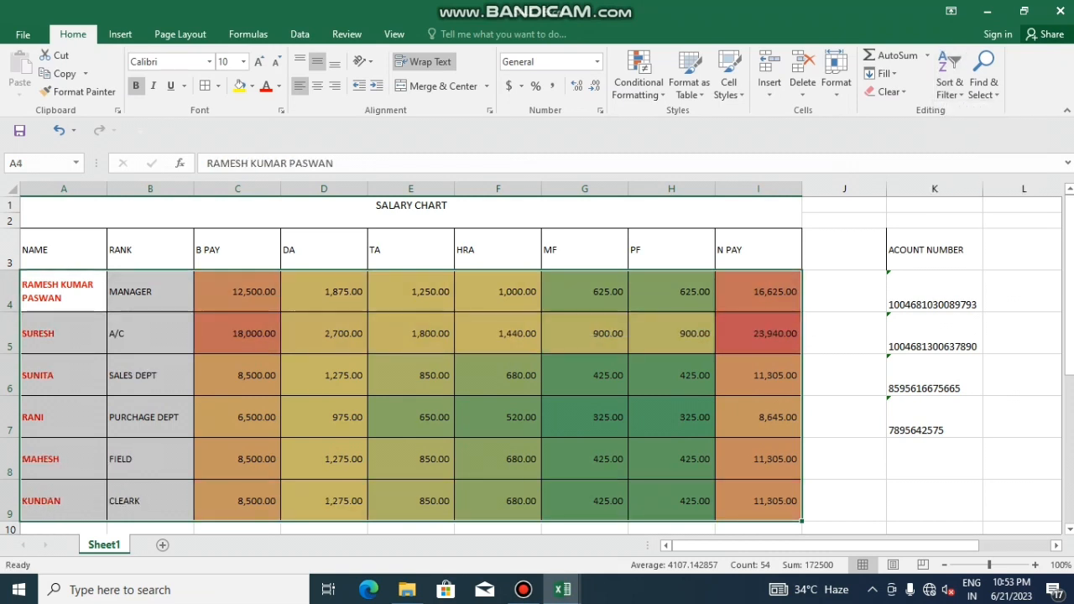
{"action": "scroll", "coordinate": [536, 364], "scroll_direction": "down", "scroll_amount": 1}
{"action": "scroll", "coordinate": [537, 364], "scroll_direction": "up", "scroll_amount": 1}
{"action": "left_click", "coordinate": [150, 333]}
{"action": "left_click_drag", "start_coordinate": [63, 291], "coordinate": [802, 407]}
{"action": "left_click", "coordinate": [949, 76]}
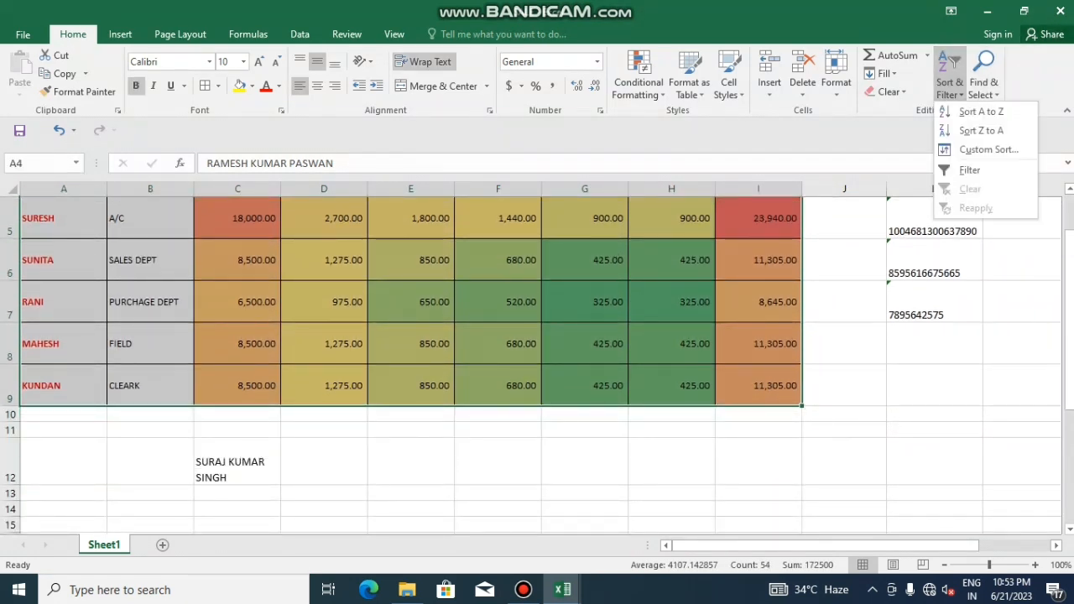
{"action": "left_click", "coordinate": [981, 130]}
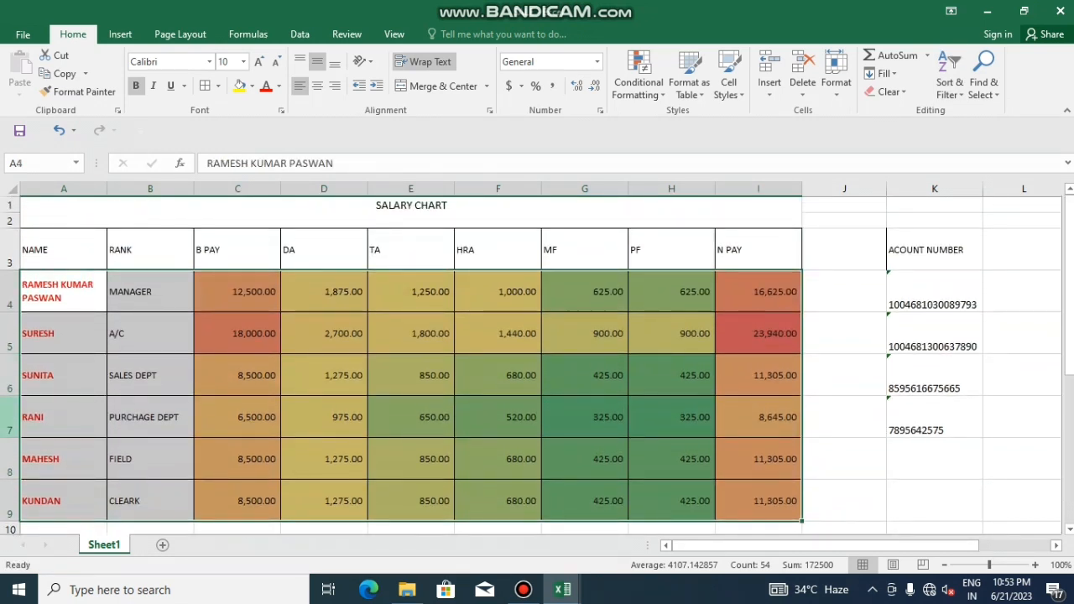
{"action": "scroll", "coordinate": [537, 361], "scroll_direction": "down", "scroll_amount": 1}
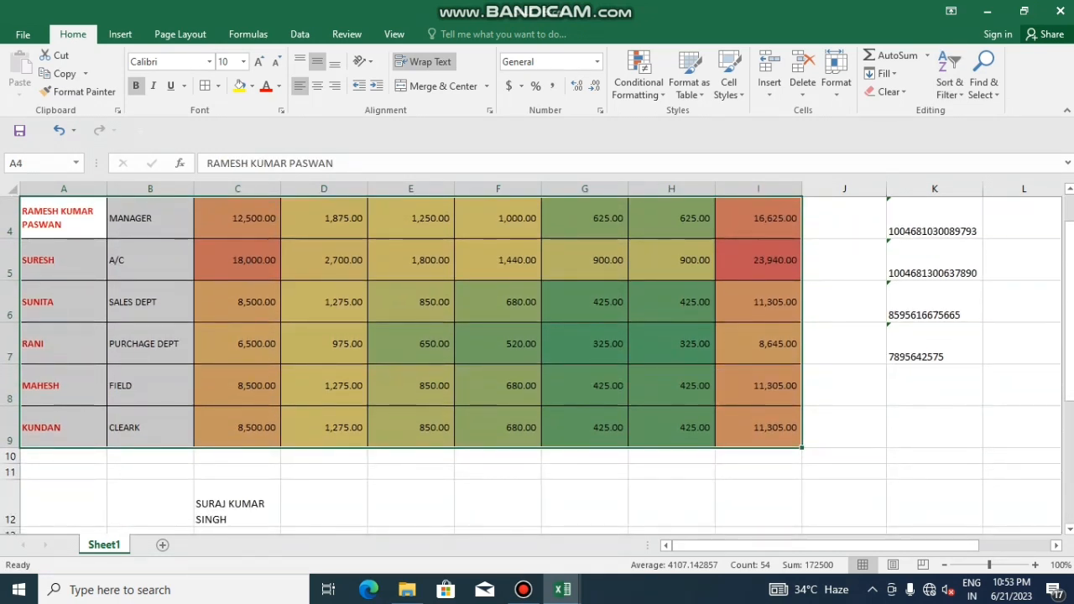
{"action": "left_click", "coordinate": [150, 260]}
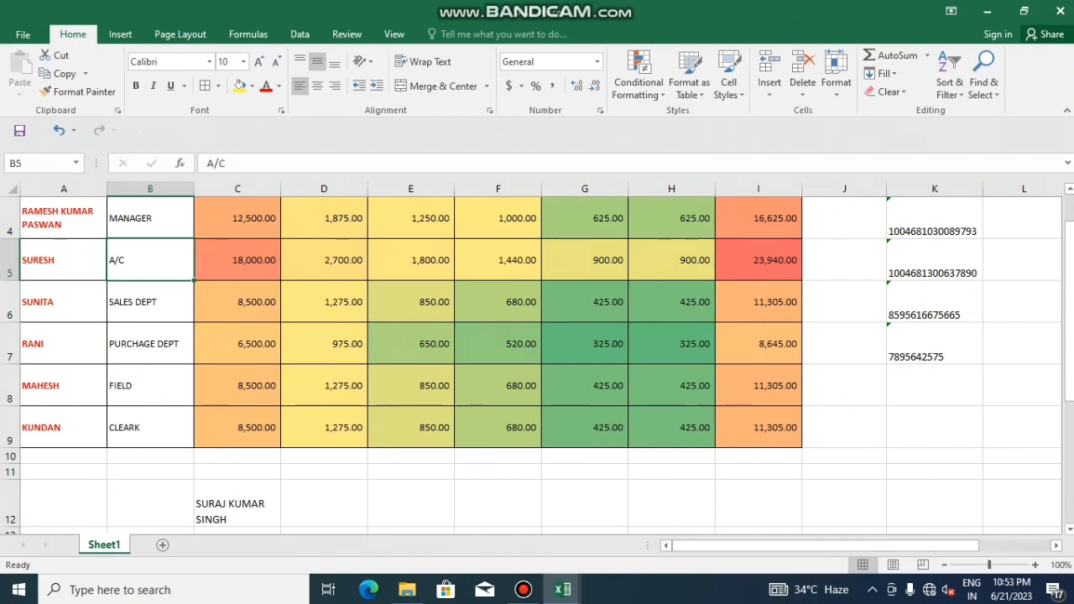
Copy the rank entries B4:B9 and paste them into D46:D51
{"action": "scroll", "coordinate": [537, 361], "scroll_direction": "up", "scroll_amount": 1}
{"action": "scroll", "coordinate": [537, 360], "scroll_direction": "down", "scroll_amount": 6}
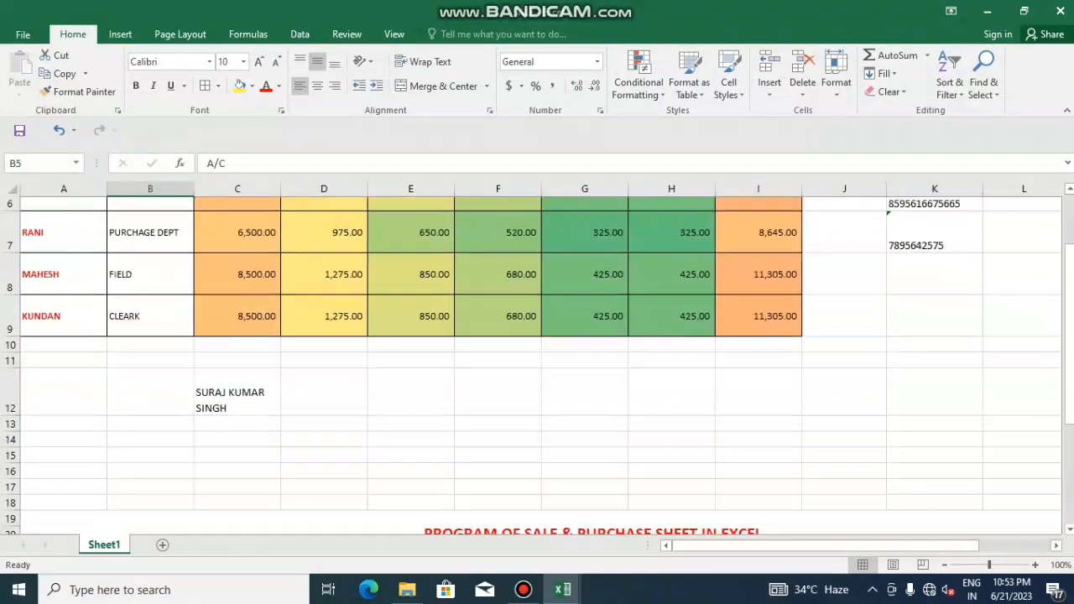
{"action": "scroll", "coordinate": [537, 360], "scroll_direction": "down", "scroll_amount": 8}
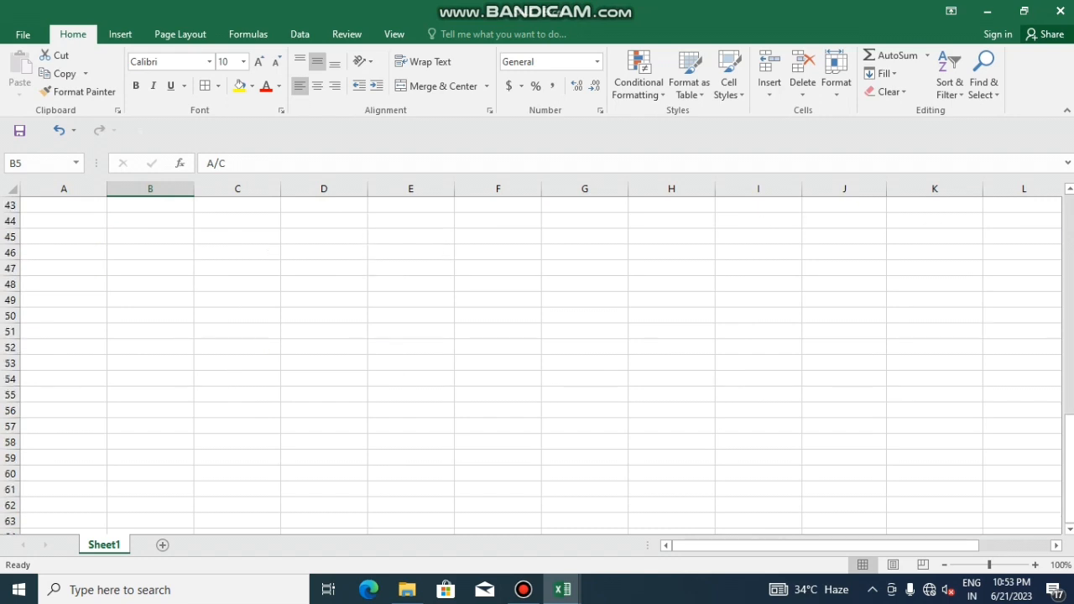
{"action": "left_click", "coordinate": [323, 269]}
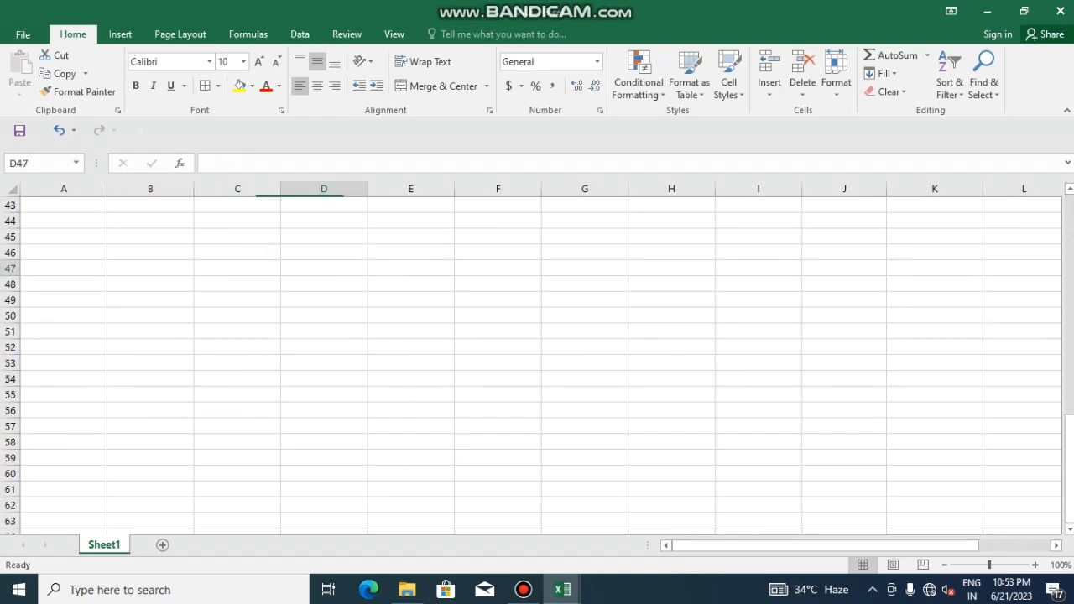
{"action": "scroll", "coordinate": [324, 268], "scroll_direction": "up", "scroll_amount": 14}
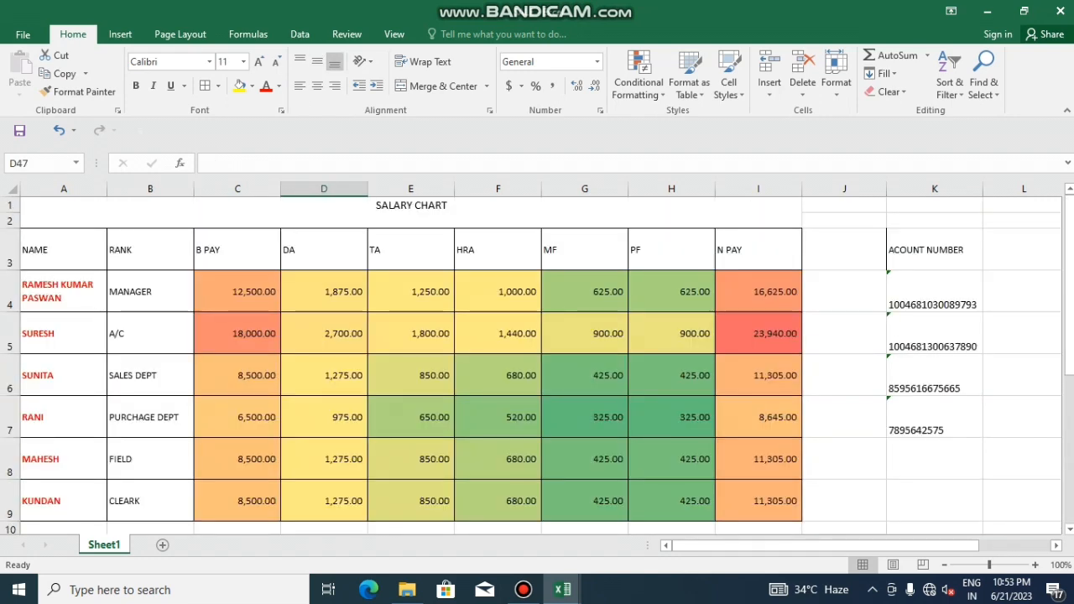
{"action": "scroll", "coordinate": [537, 360], "scroll_direction": "down", "scroll_amount": 1}
{"action": "left_click_drag", "start_coordinate": [150, 218], "coordinate": [150, 428]}
{"action": "scroll", "coordinate": [537, 361], "scroll_direction": "up", "scroll_amount": 1}
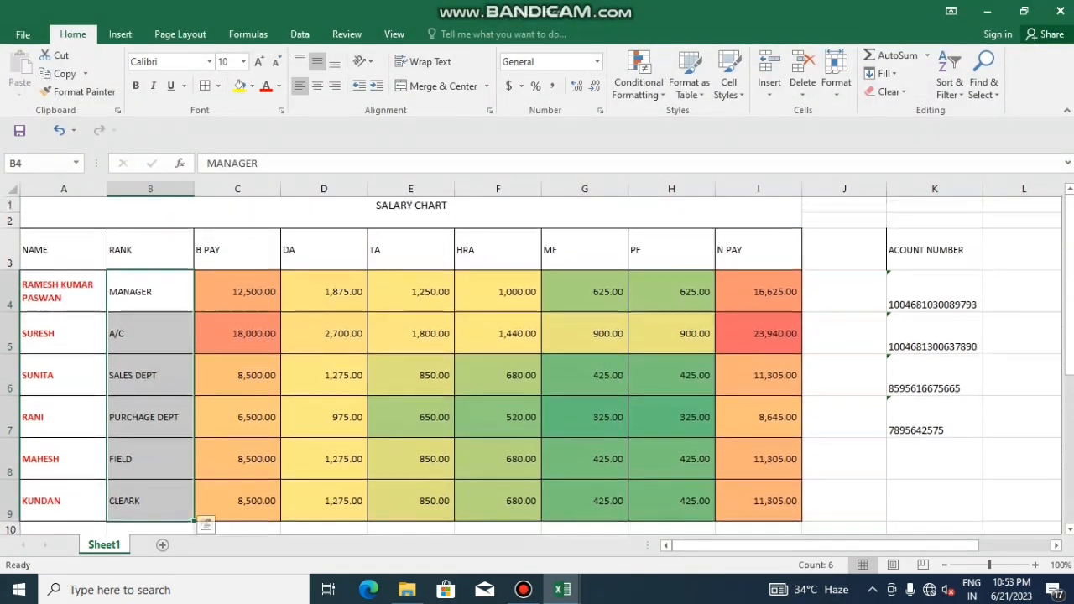
{"action": "key", "text": "ctrl+c"}
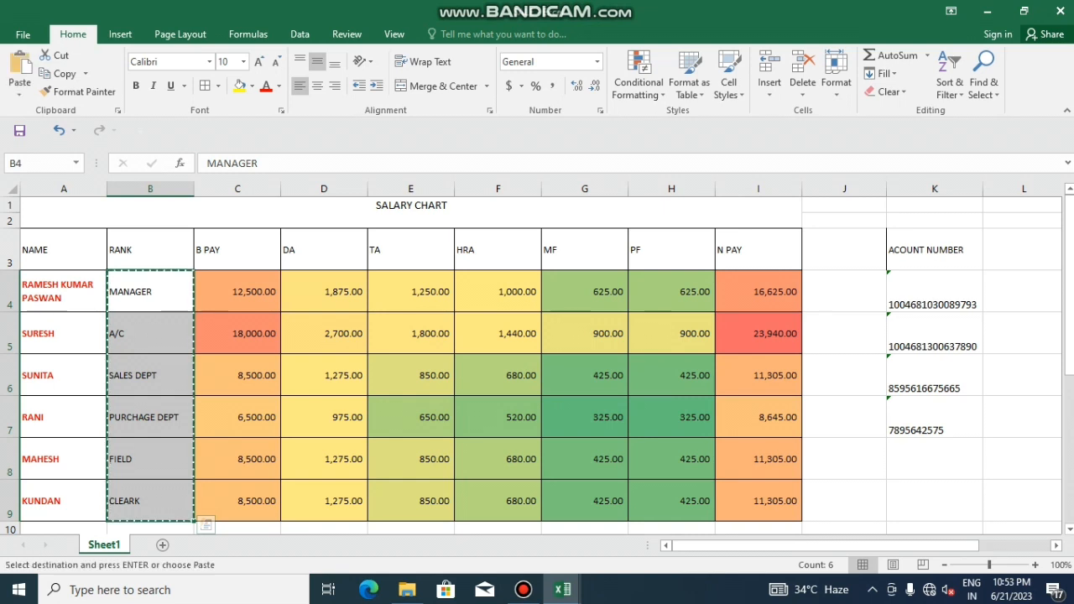
{"action": "scroll", "coordinate": [537, 360], "scroll_direction": "down", "scroll_amount": 13}
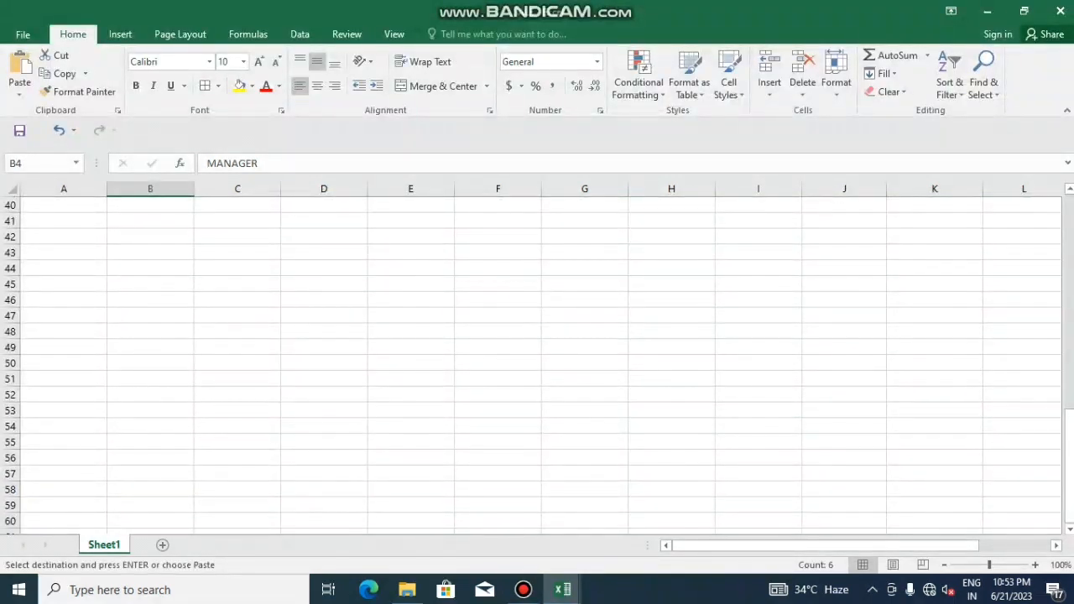
{"action": "left_click", "coordinate": [324, 300]}
{"action": "key", "text": "ctrl+v"}
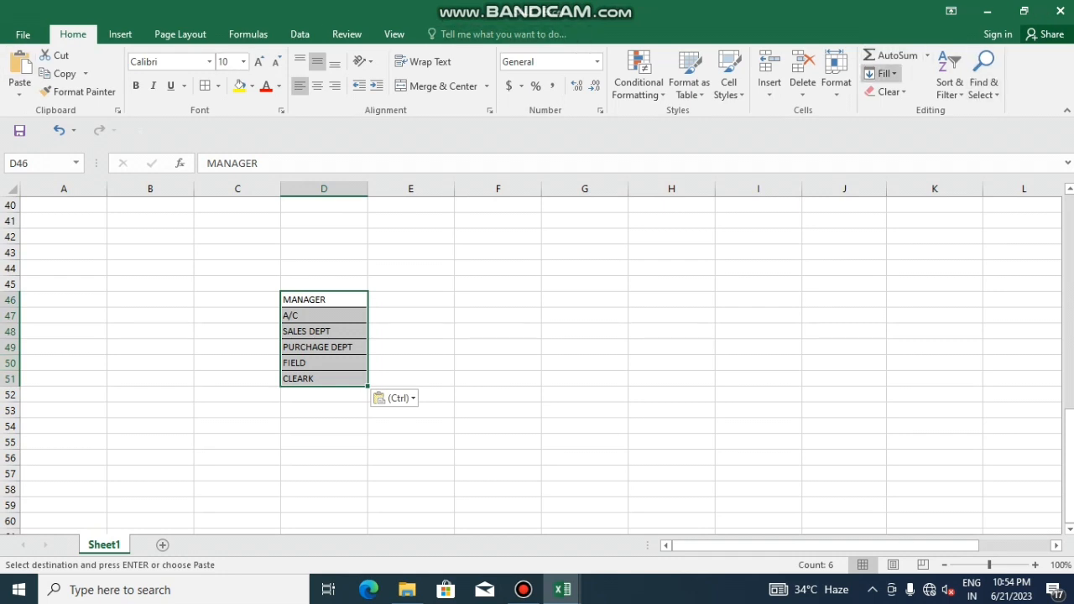
Sort the pasted list A to Z, then Z to A, from SALES DEPT down to A/C
{"action": "left_click", "coordinate": [950, 81]}
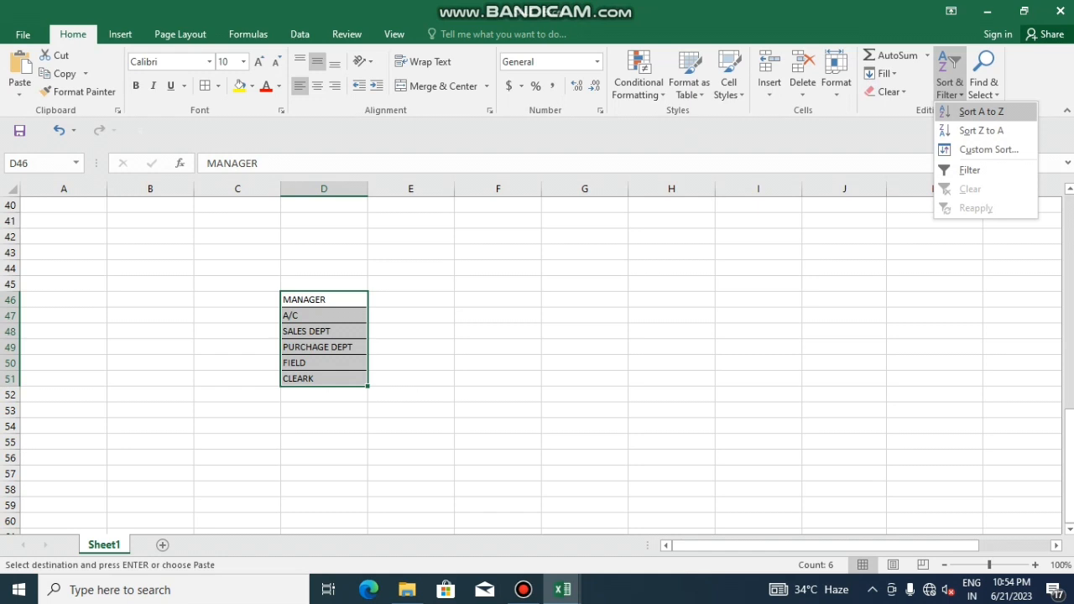
{"action": "left_click", "coordinate": [981, 110]}
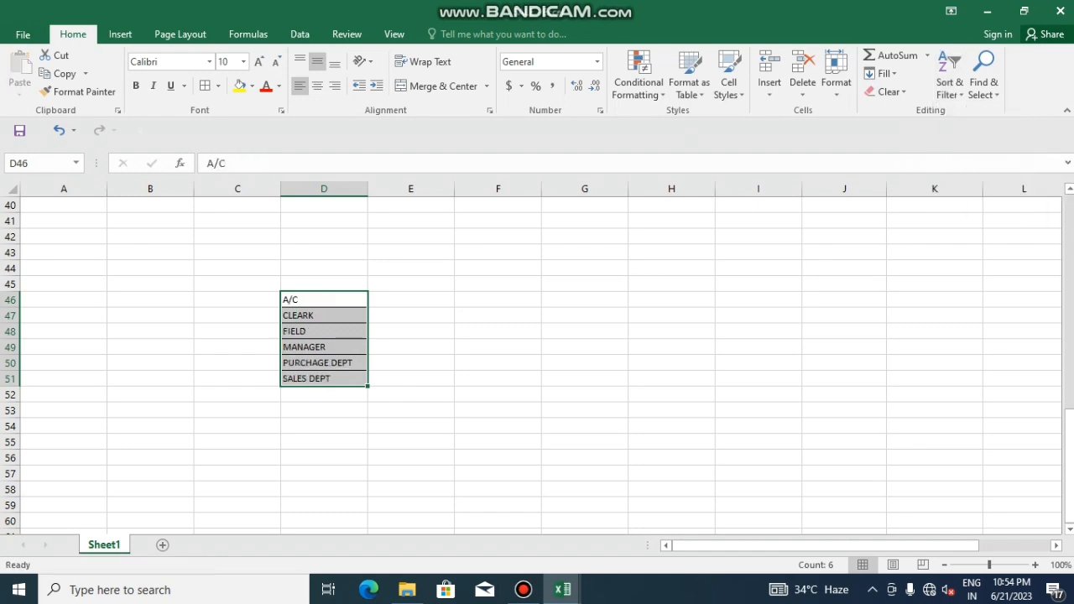
{"action": "left_click", "coordinate": [949, 81]}
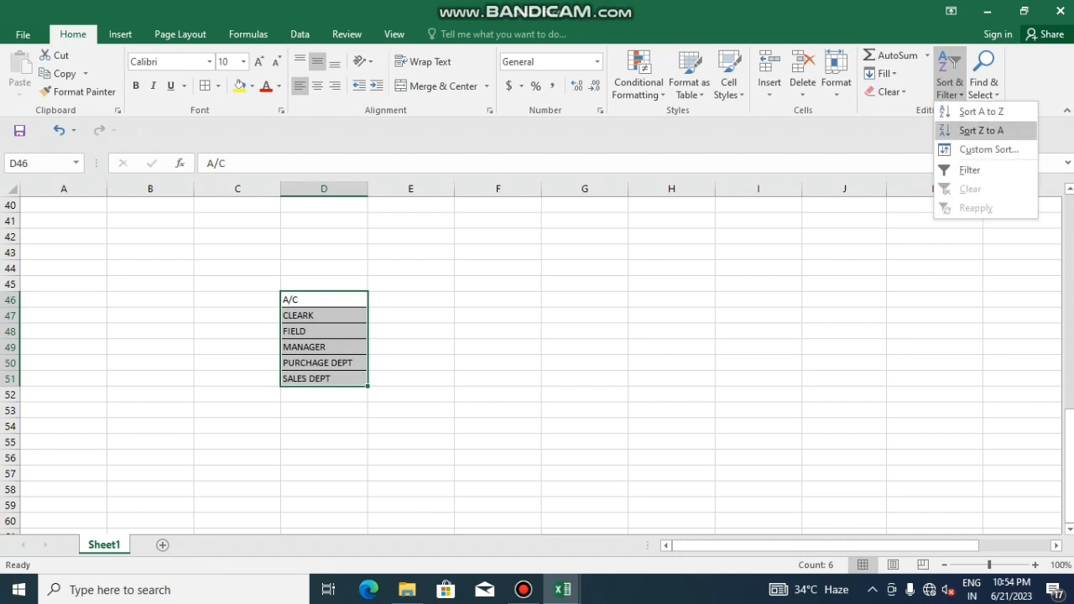
{"action": "left_click", "coordinate": [981, 130]}
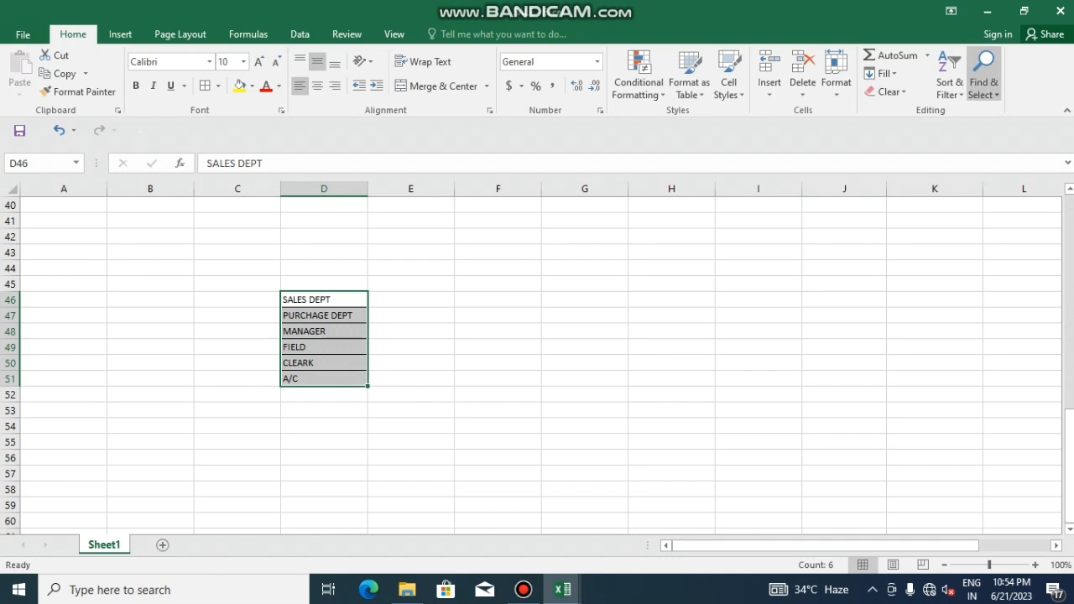
{"action": "left_click", "coordinate": [983, 75]}
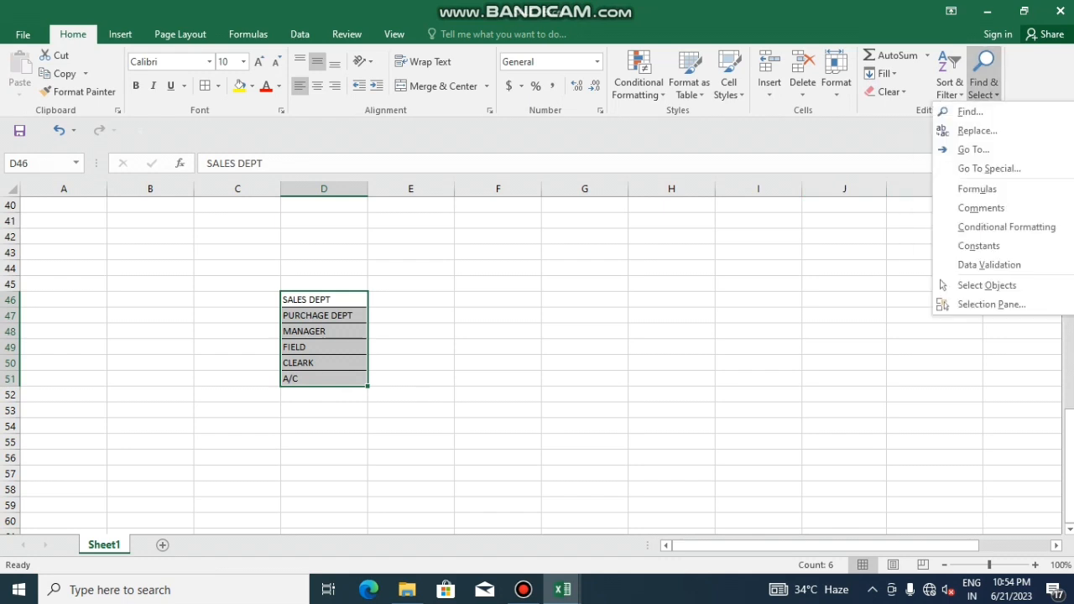
{"action": "left_click", "coordinate": [970, 111]}
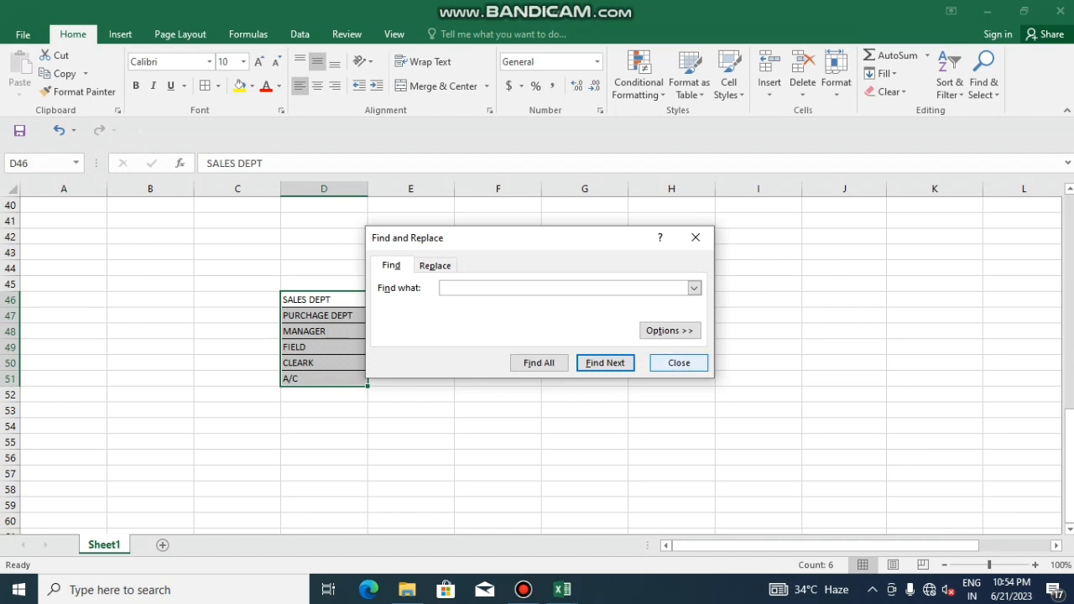
{"action": "left_click", "coordinate": [678, 362]}
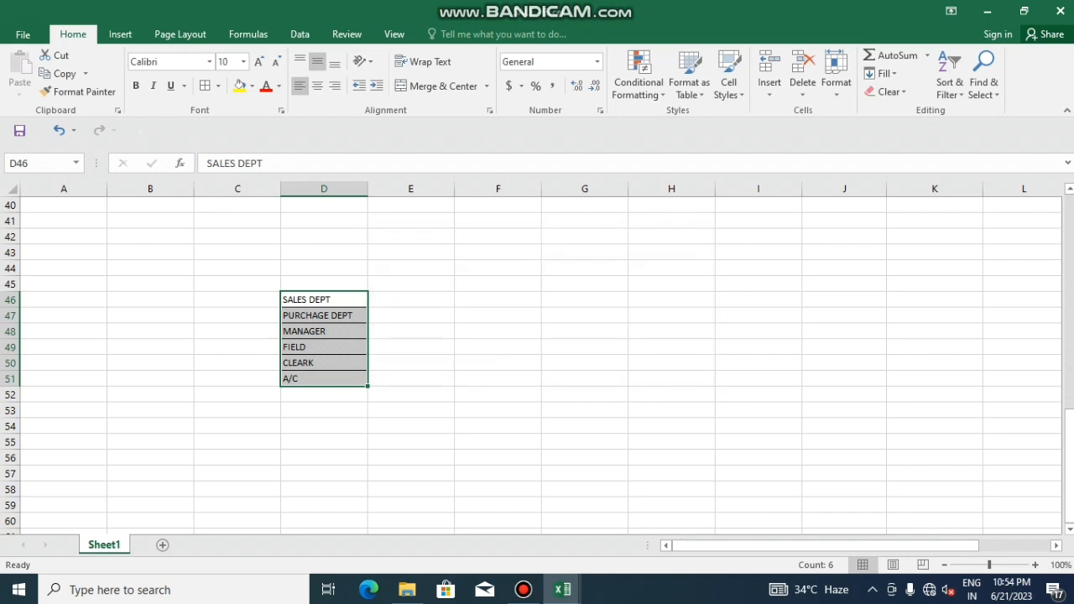
{"action": "scroll", "coordinate": [537, 360], "scroll_direction": "up", "scroll_amount": 3}
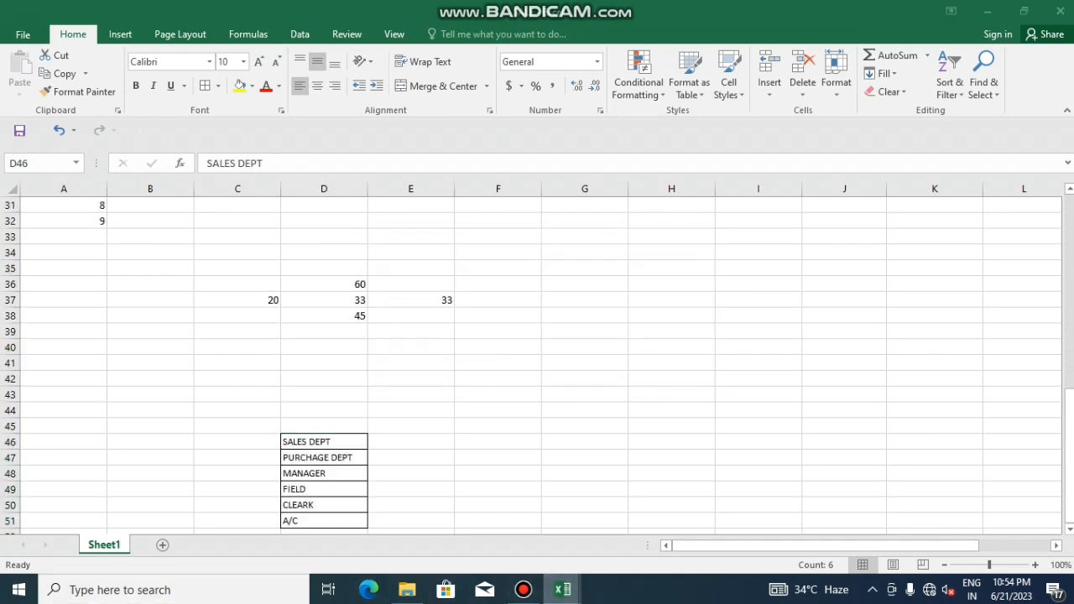
{"action": "left_click", "coordinate": [390, 525]}
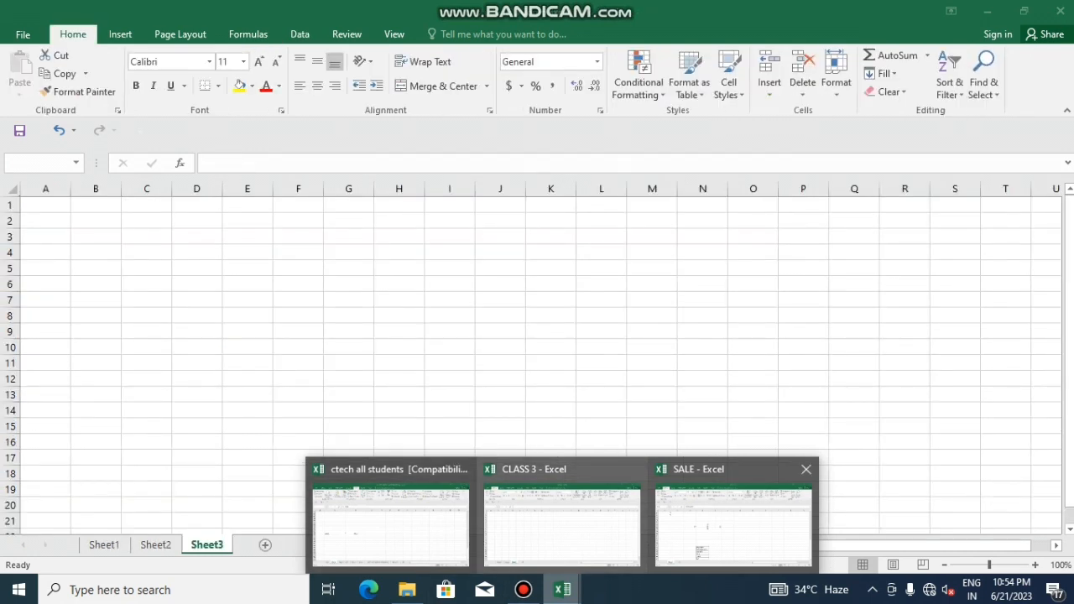
{"action": "left_click", "coordinate": [733, 525]}
{"action": "scroll", "coordinate": [537, 361], "scroll_direction": "up", "scroll_amount": 10}
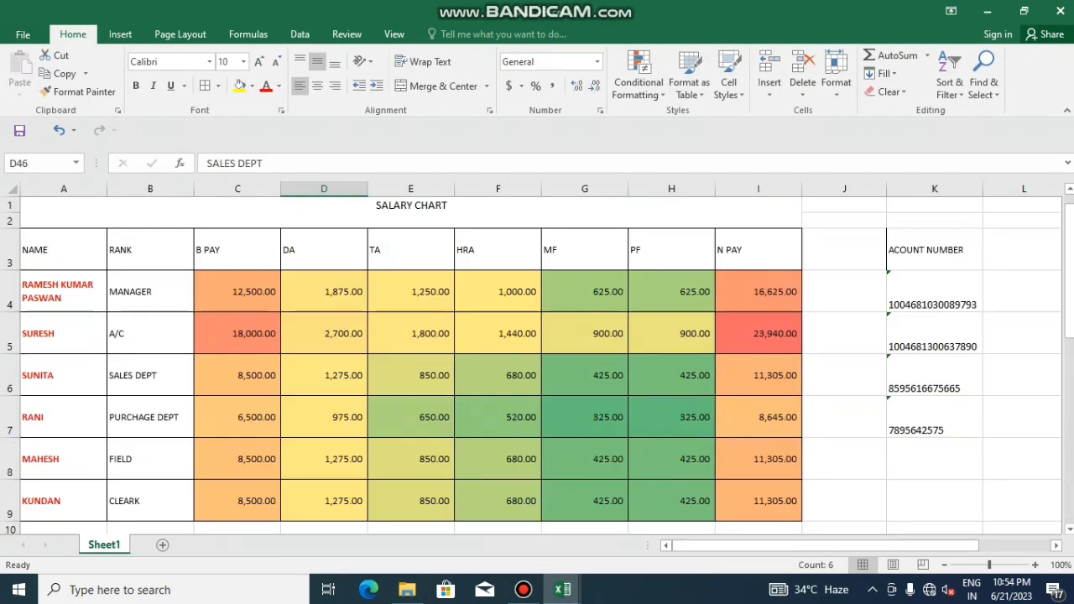
Use Find with the search text 650, extended to 6500, to locate the 6,500 pay value in C7
{"action": "left_click", "coordinate": [410, 250]}
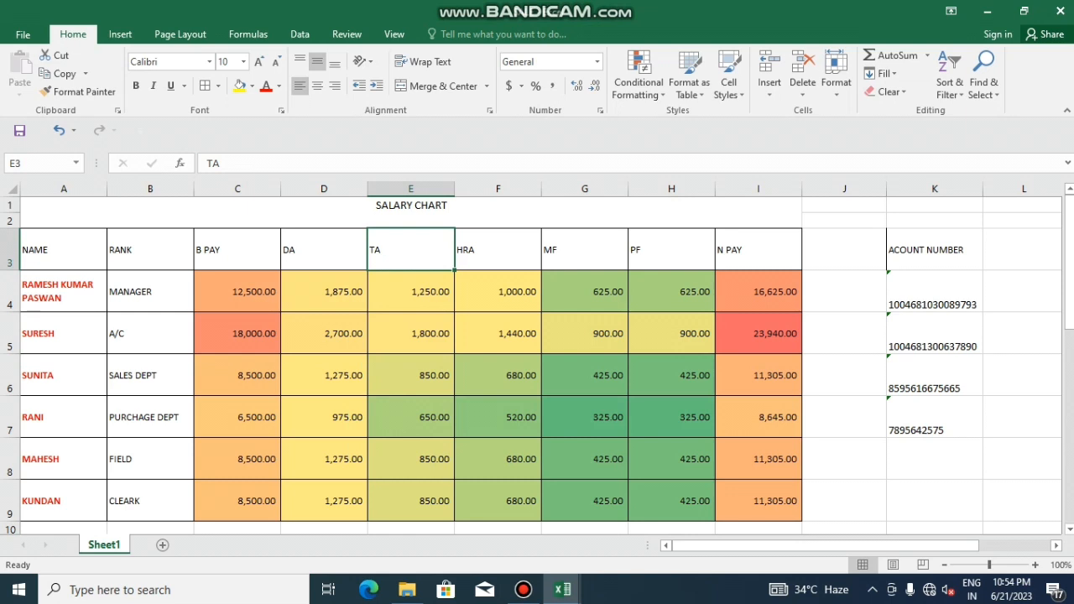
{"action": "left_click", "coordinate": [411, 213]}
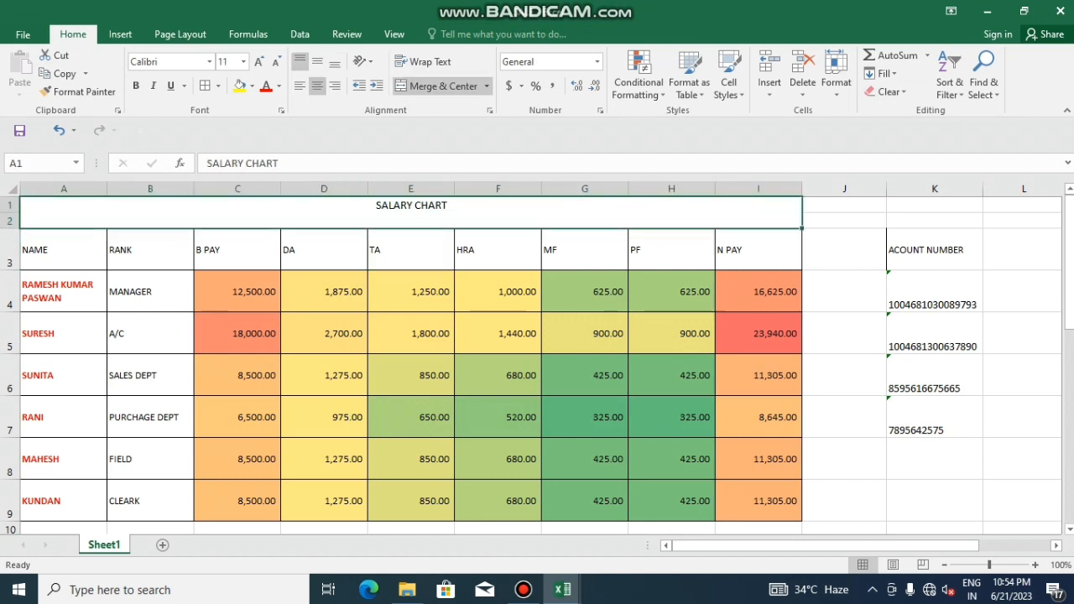
{"action": "key", "text": "ctrl+f"}
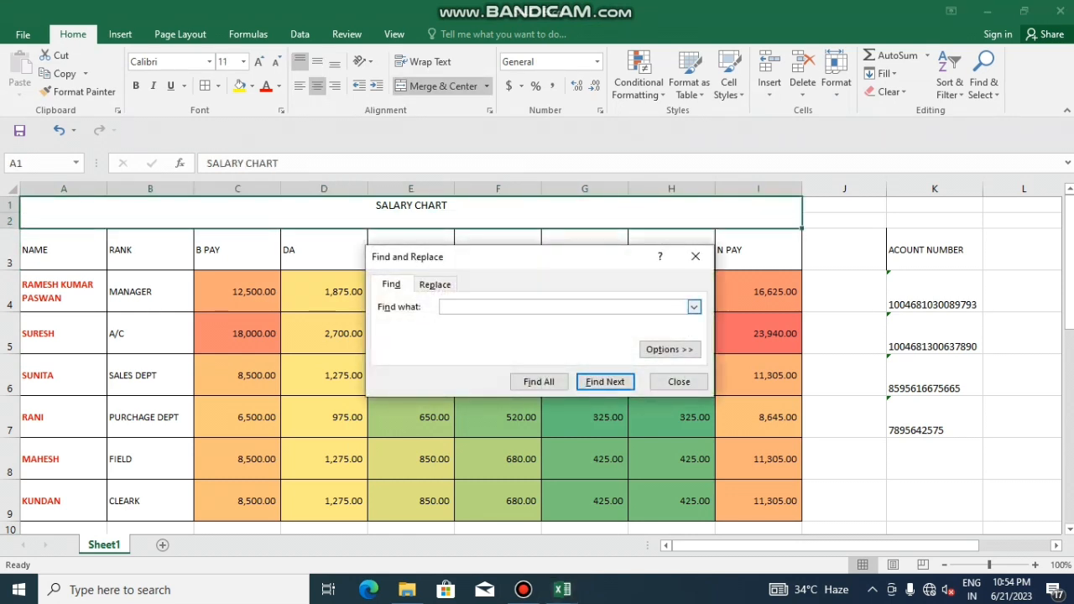
{"action": "type", "text": "650"}
{"action": "key", "text": "Return"}
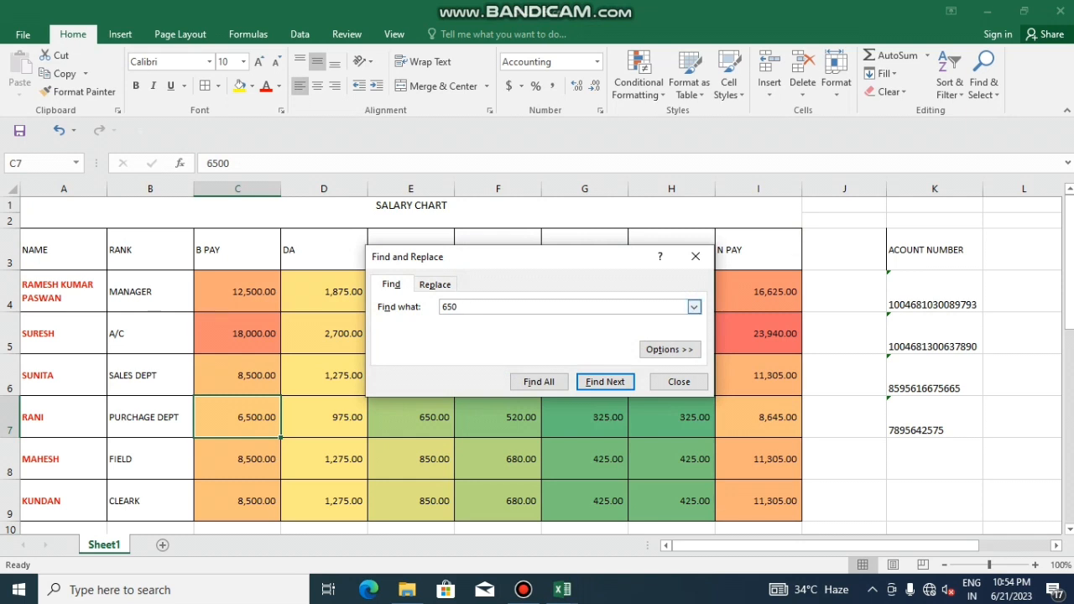
{"action": "type", "text": "0"}
Replace the search text with the employee's name to locate A7, then close Find
{"action": "left_click_drag", "start_coordinate": [466, 307], "coordinate": [435, 307]}
{"action": "type", "text": "RANI"}
{"action": "key", "text": "Return"}
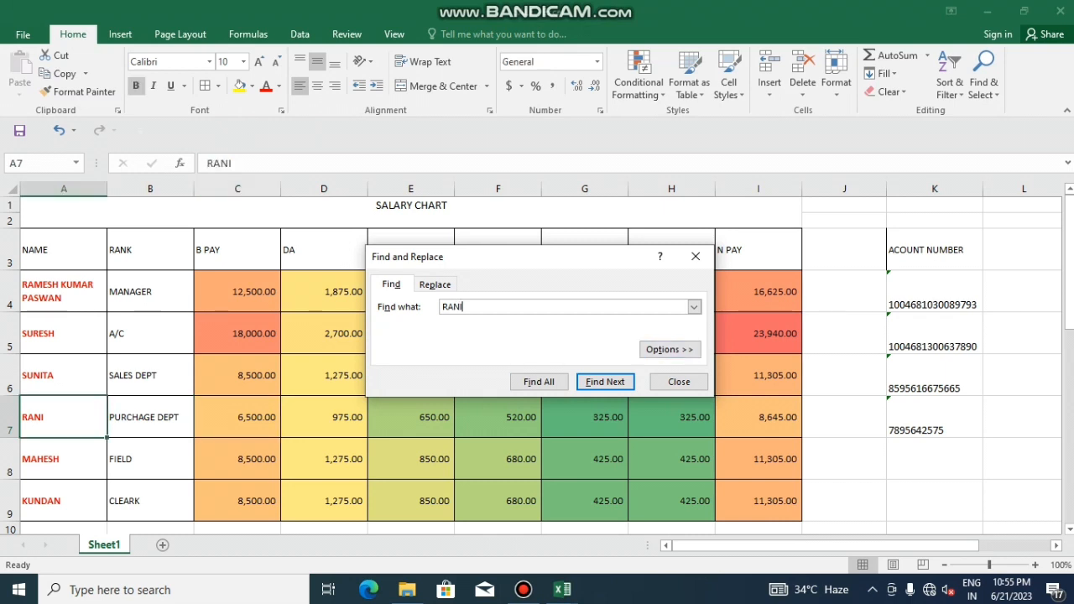
{"action": "left_click", "coordinate": [679, 382]}
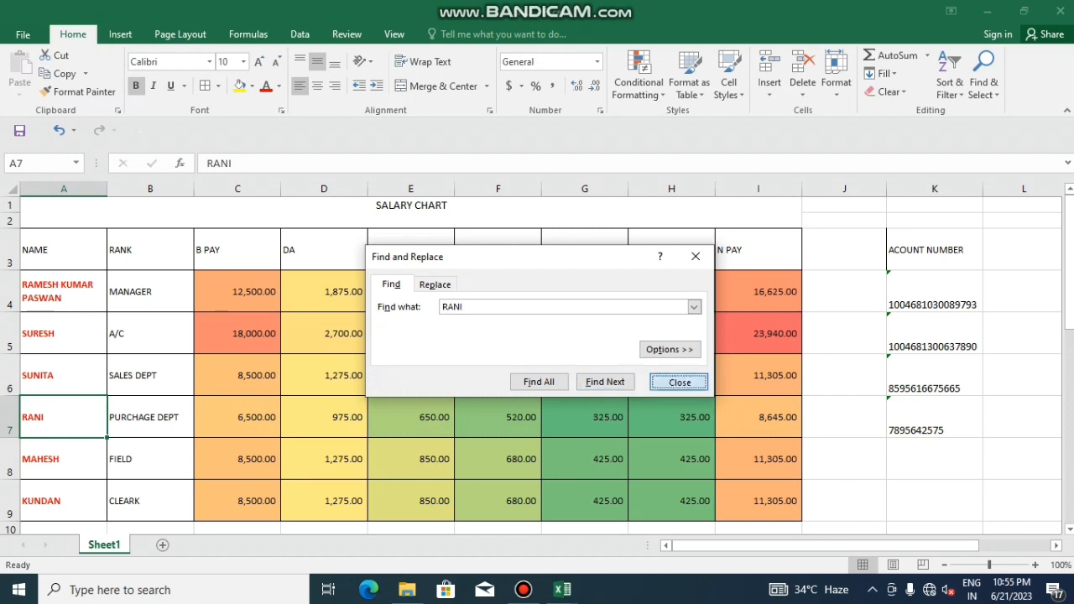